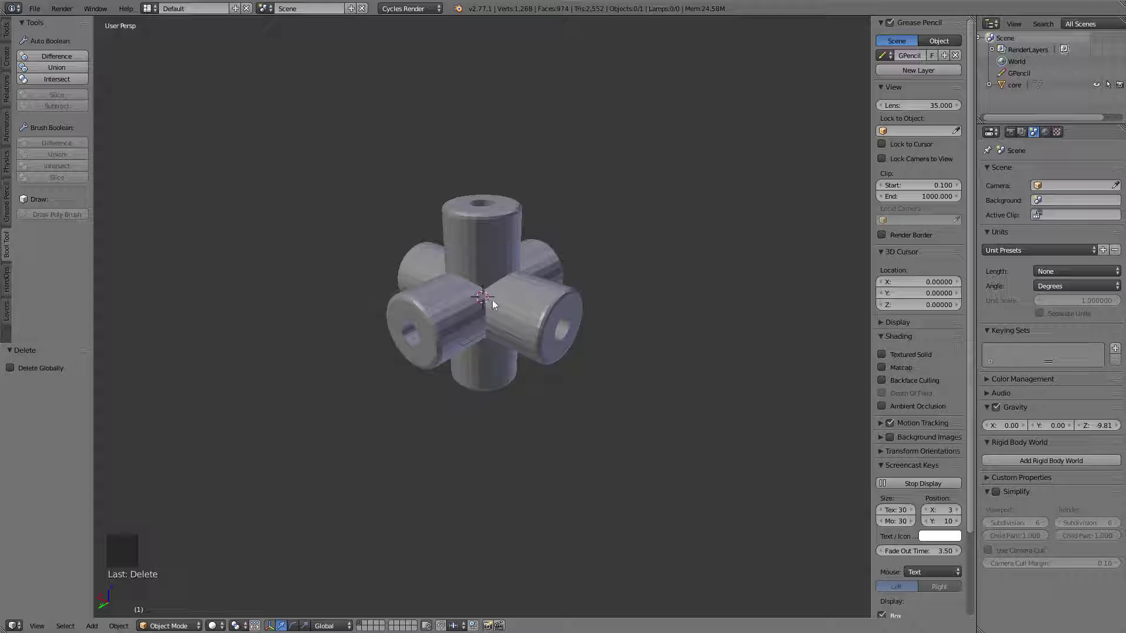
# Add a cube mesh at the centre of the core and inspect it inside the core in wireframe
pyautogui.hotkey('shift', 'a')
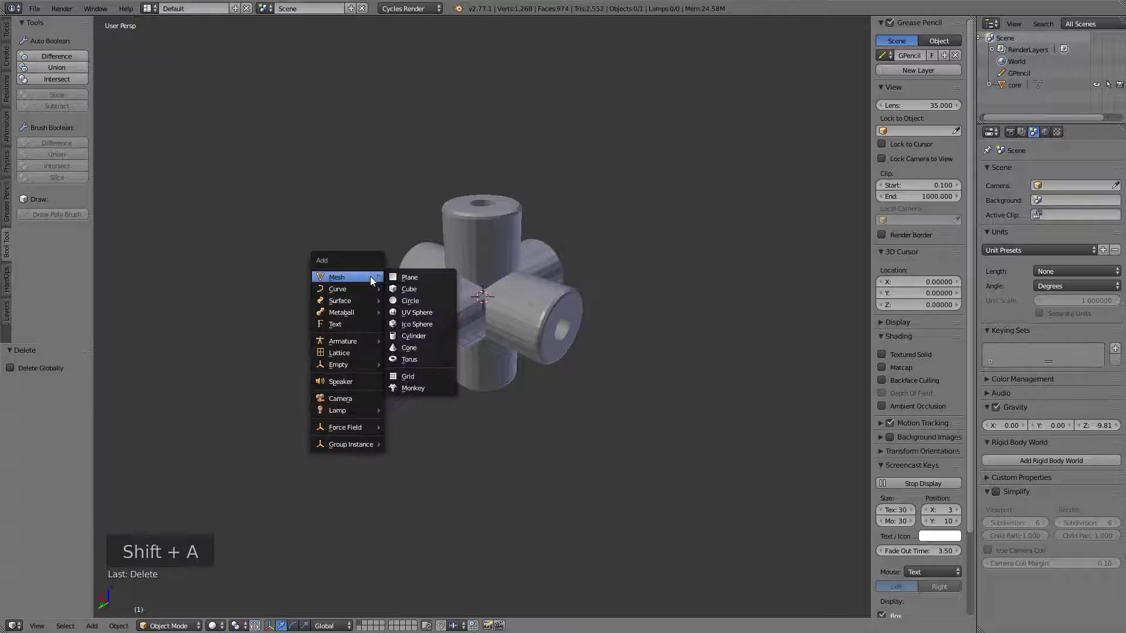
pyautogui.click(419, 289)
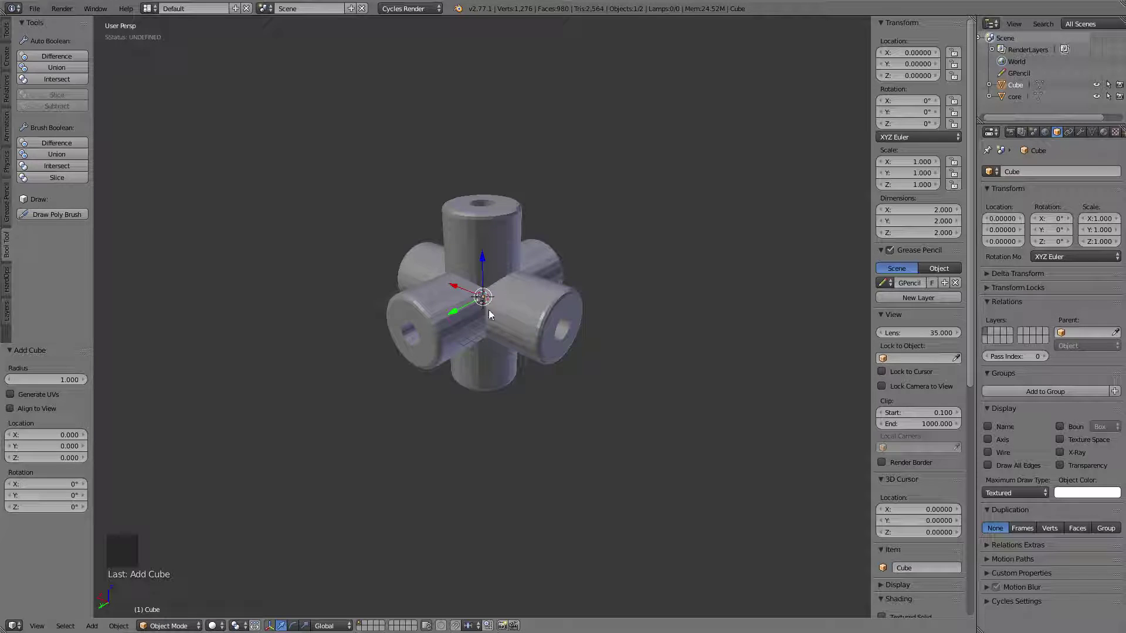
pyautogui.press('z')
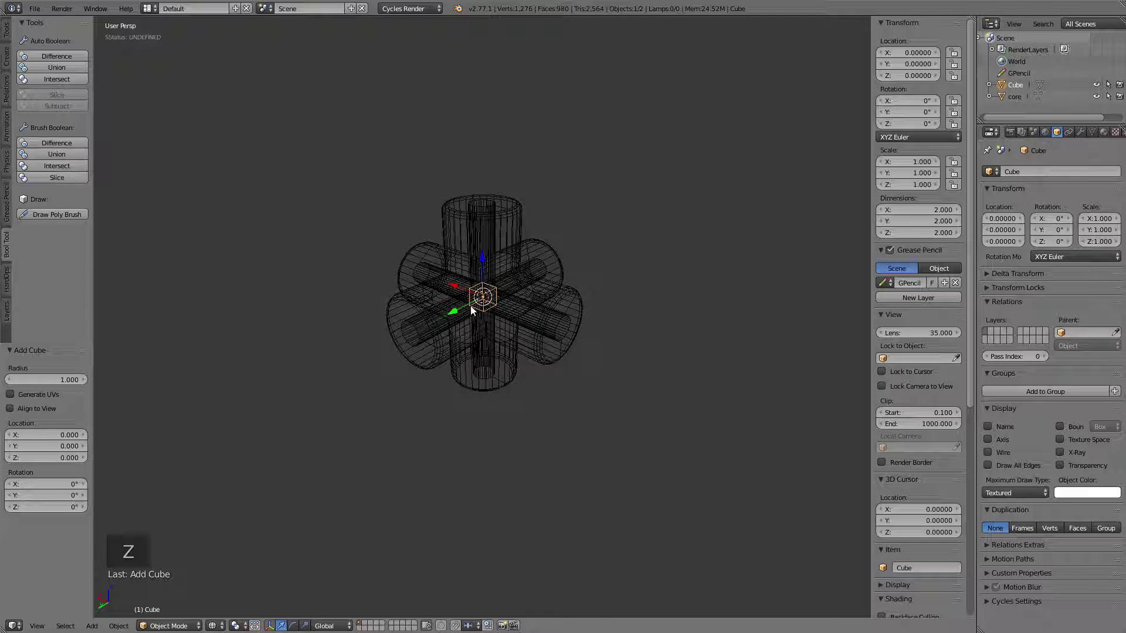
pyautogui.press('z')
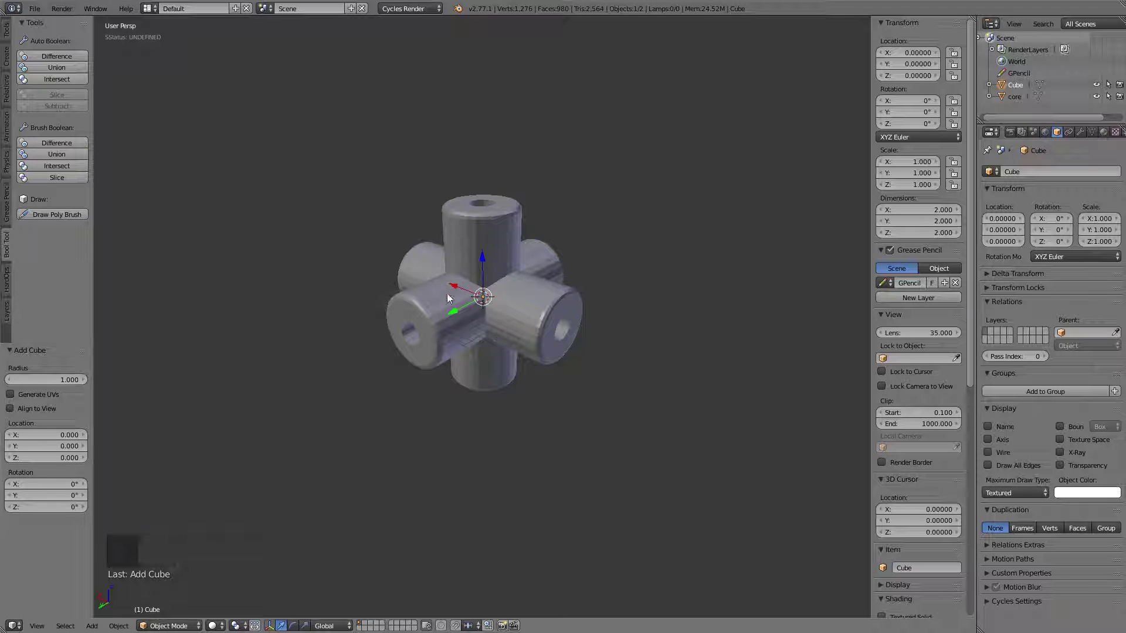
# Set the new cube's X dimension to 57/3 and its Y and Z dimensions to 19
pyautogui.click(913, 209)
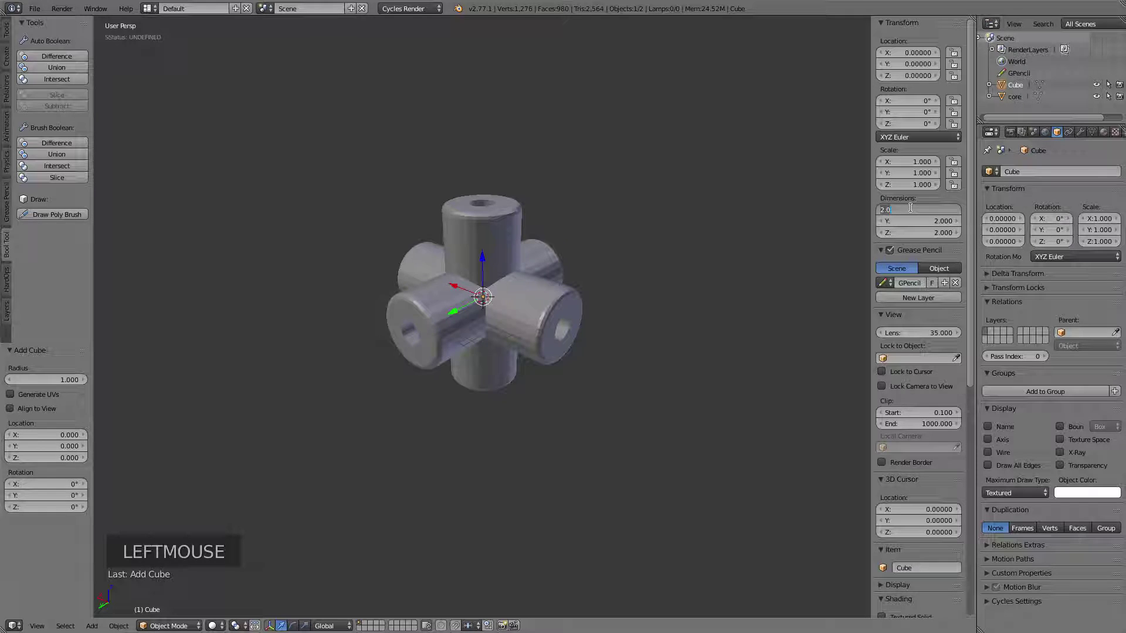
pyautogui.write('57')
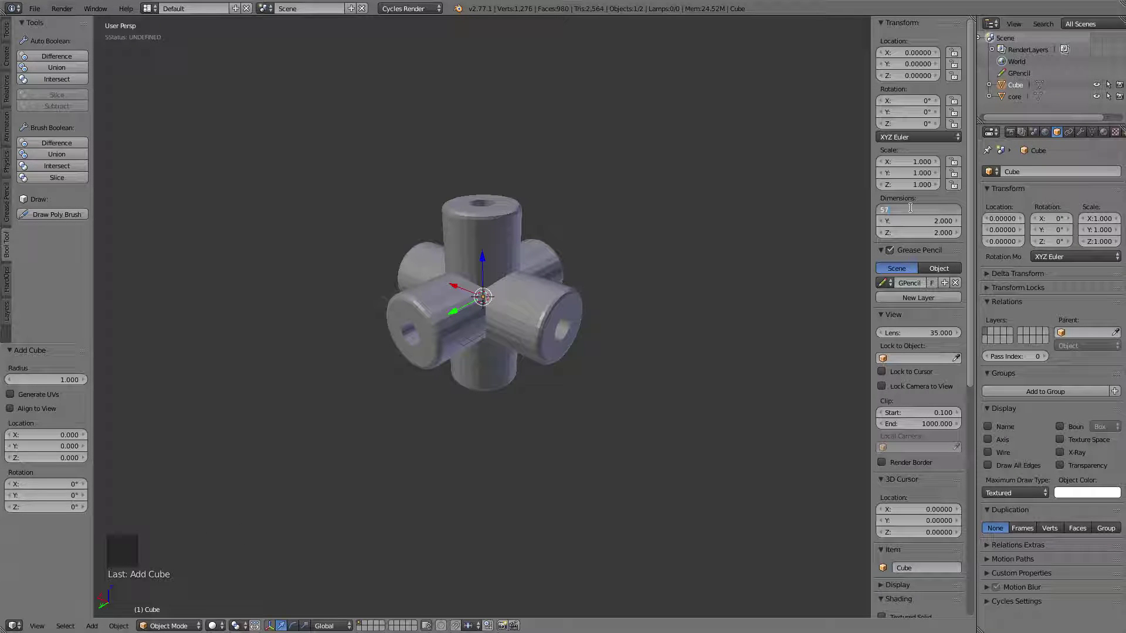
pyautogui.write('/3')
pyautogui.press('Return')
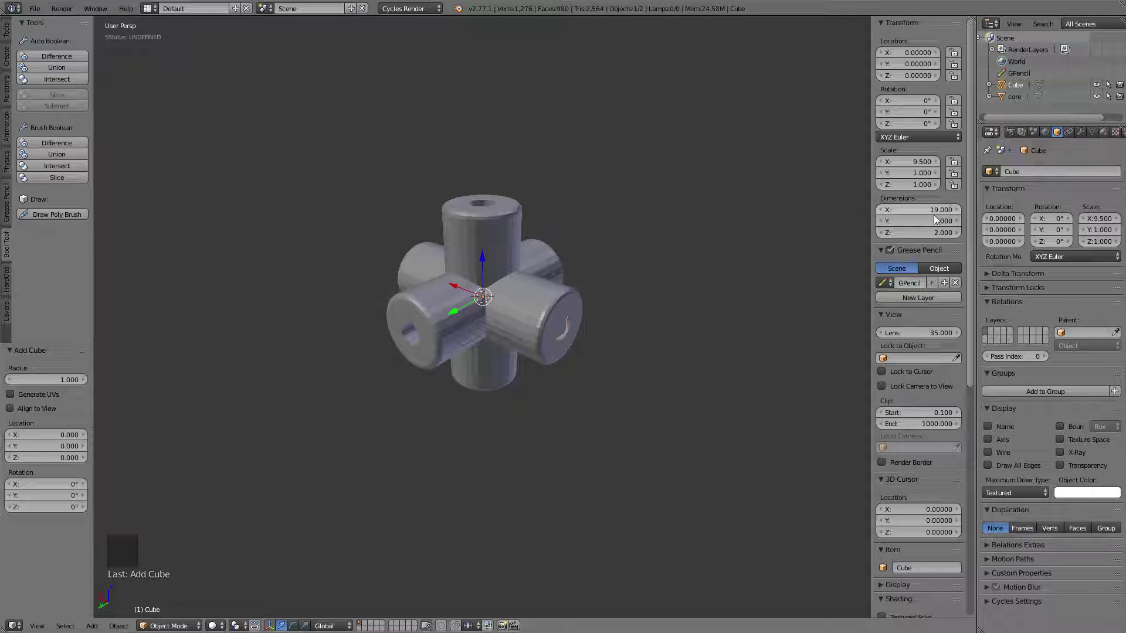
pyautogui.click(926, 222)
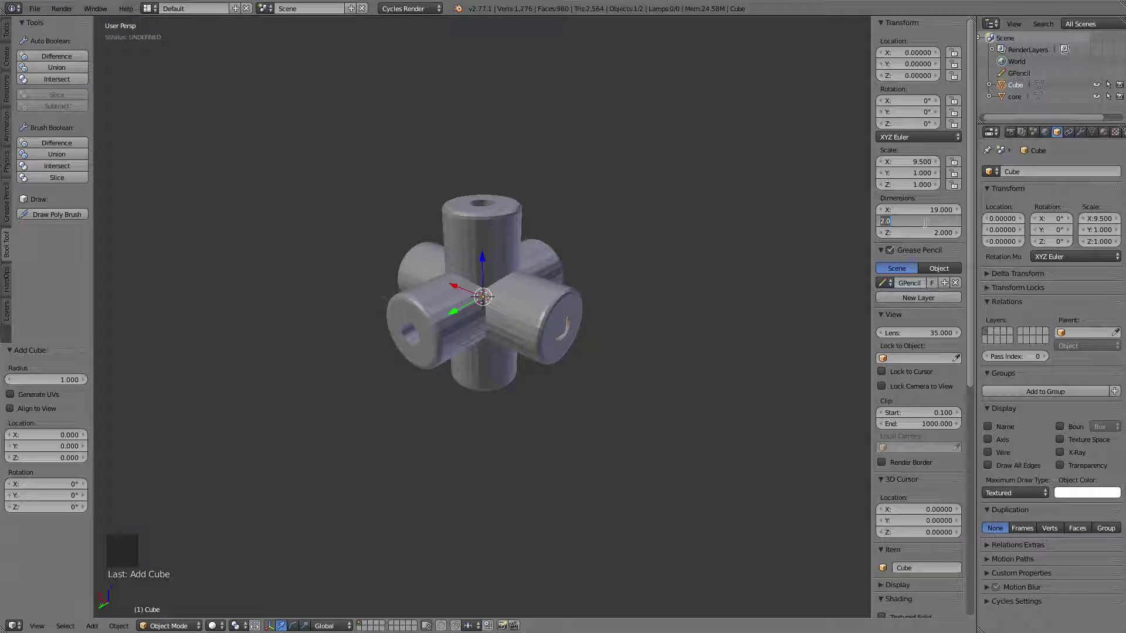
pyautogui.press('BackSpace')
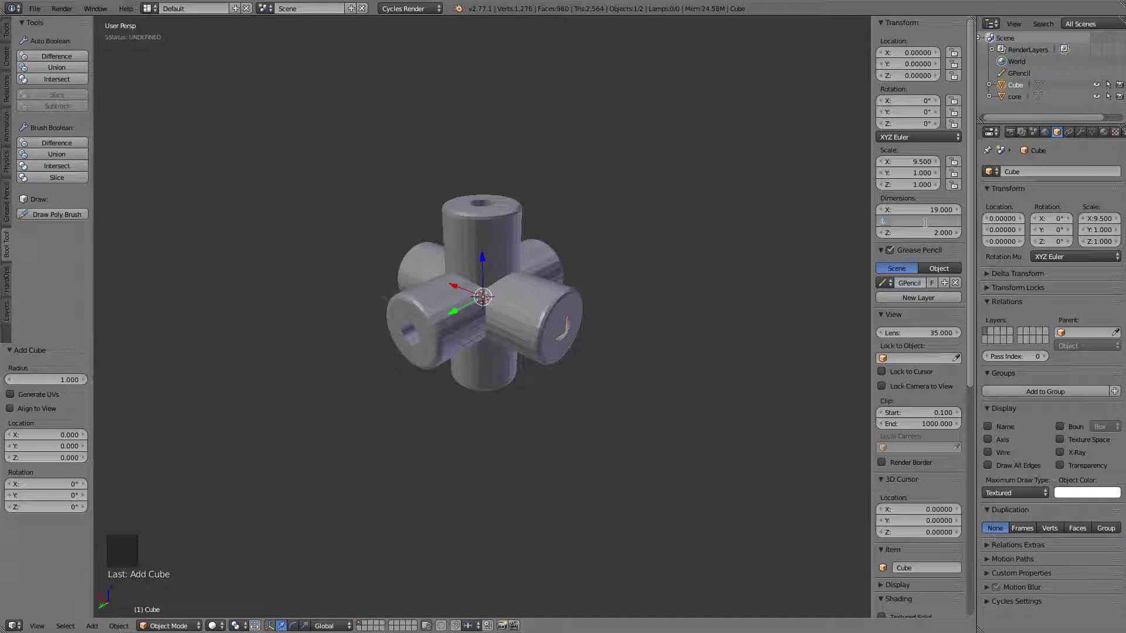
pyautogui.write('19')
pyautogui.press('Tab')
pyautogui.write('19')
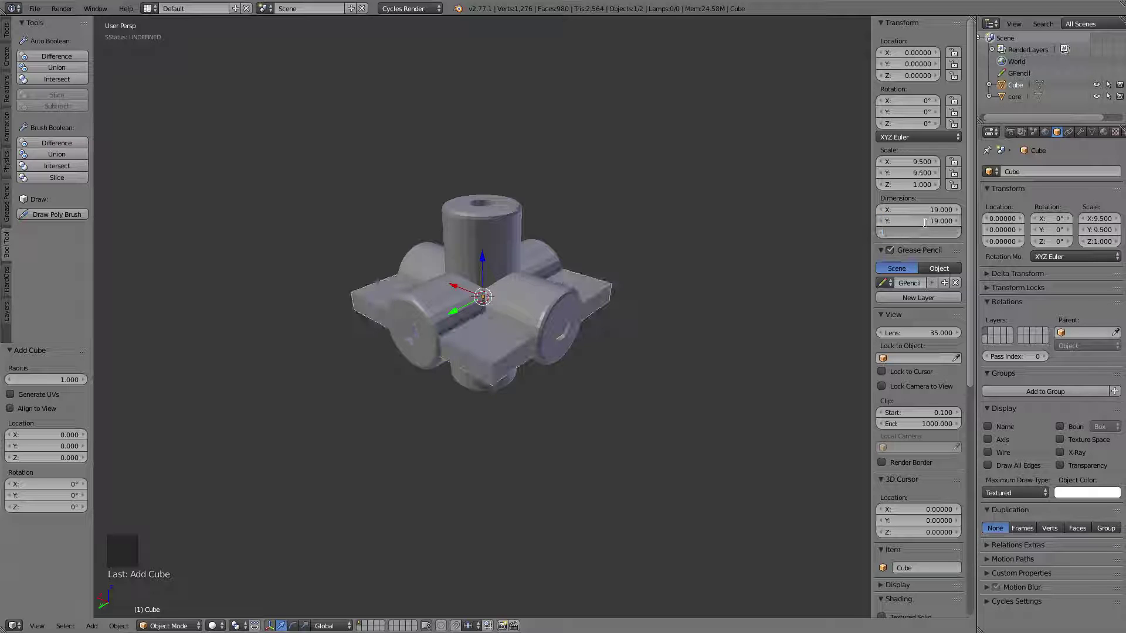
pyautogui.press('Return')
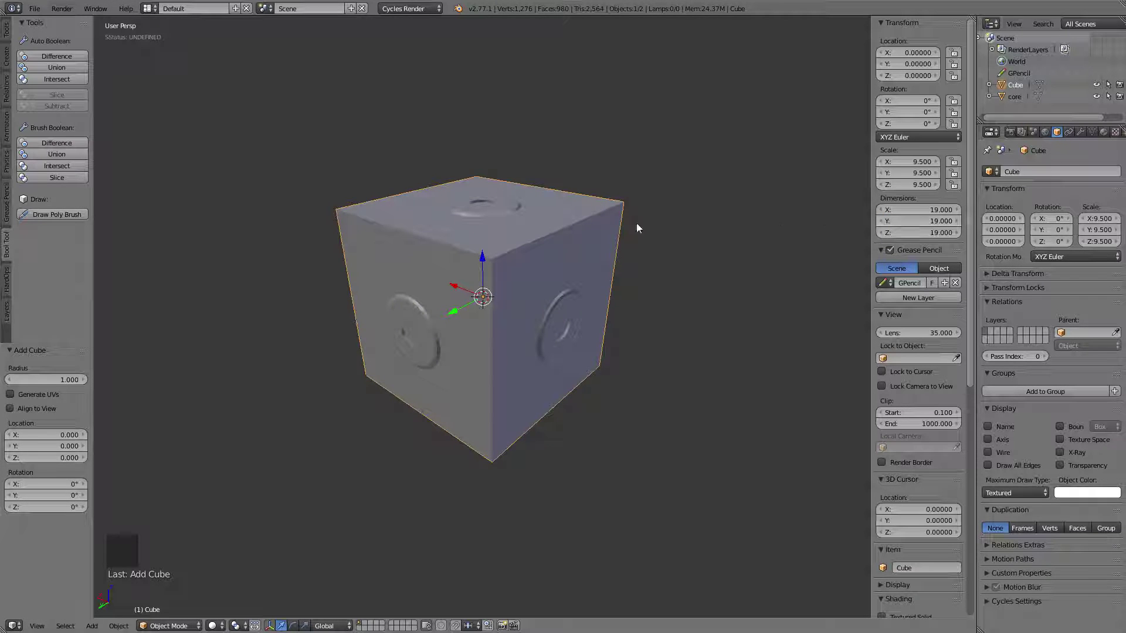
# Duplicate the cube and offset the copy by -19 along the global X axis, flush beside the original
pyautogui.scroll(-2, 576, 225)
pyautogui.middleClick(575, 224)
pyautogui.keyDown('shift'); pyautogui.moveTo(576, 224); pyautogui.dragTo(554, 225, button='middle'); pyautogui.keyUp('shift')
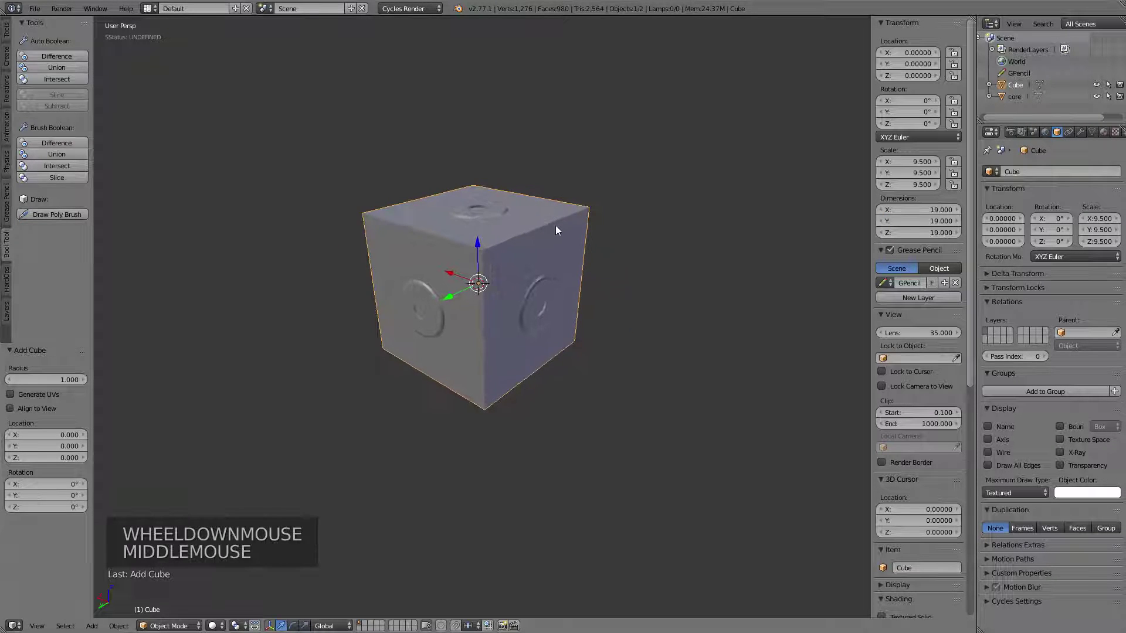
pyautogui.moveTo(456, 293); pyautogui.dragTo(481, 292, button='middle')
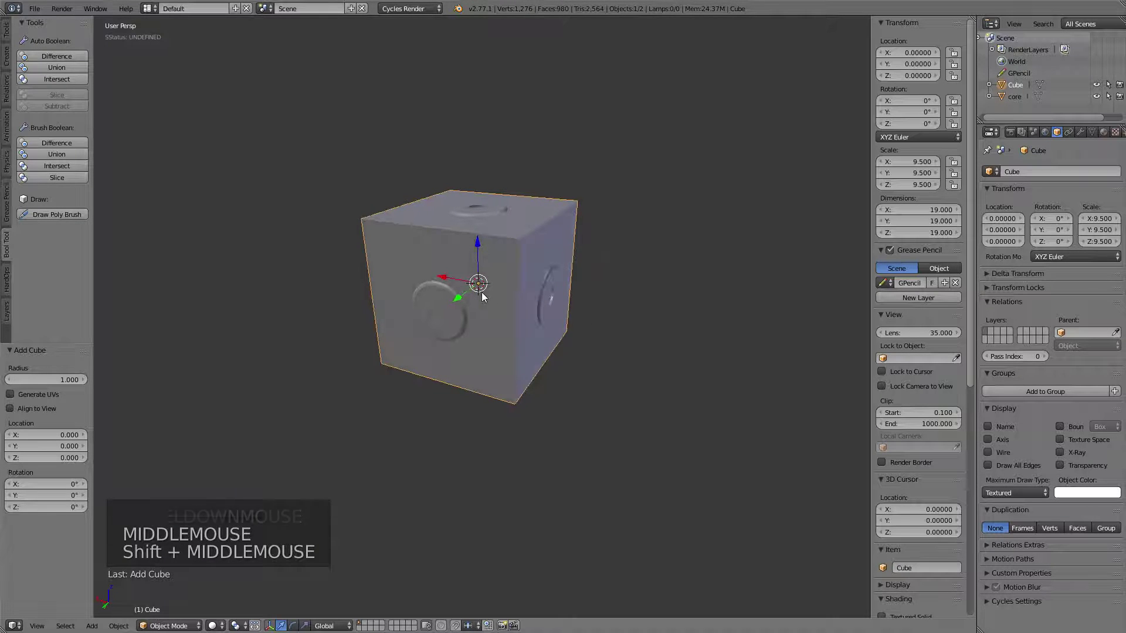
pyautogui.rightClick(533, 303)
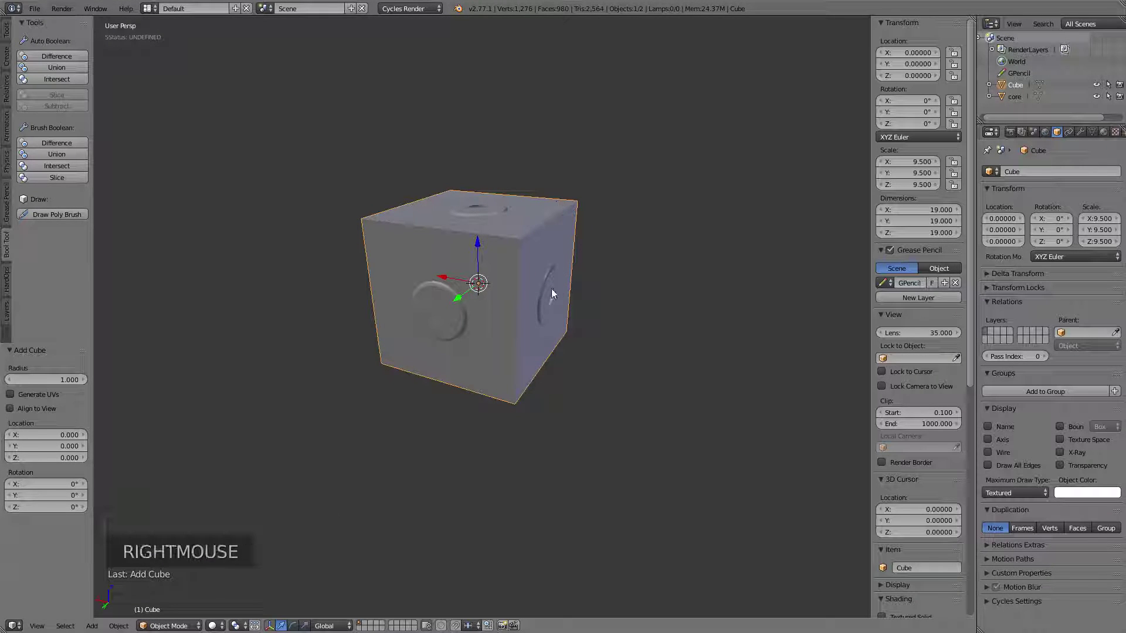
pyautogui.hotkey('shift', 'd')
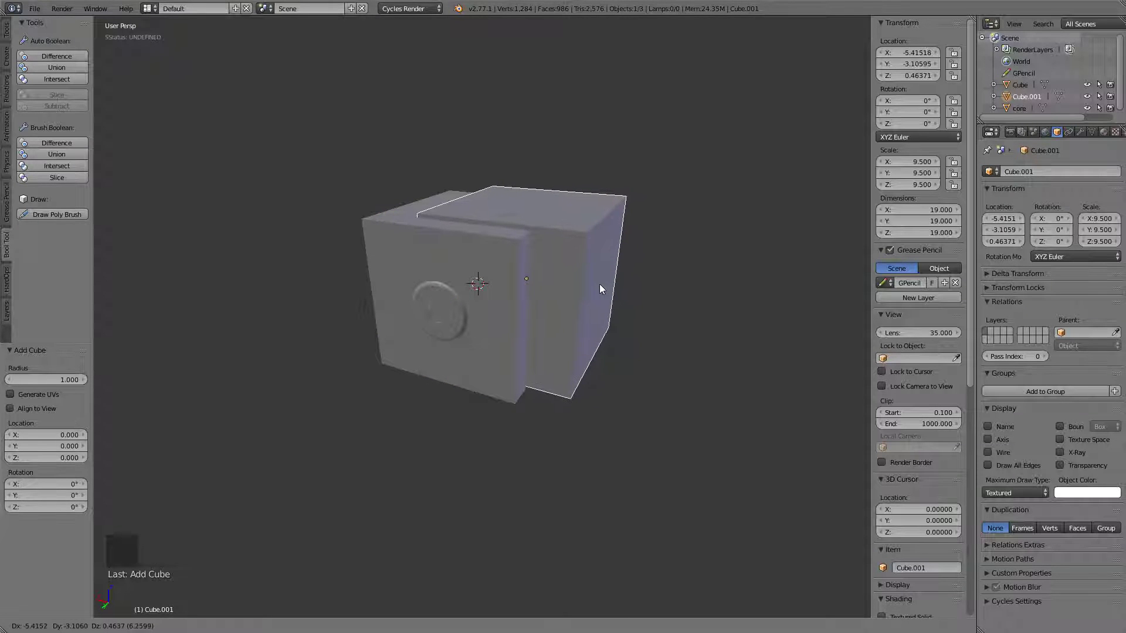
pyautogui.press('x')
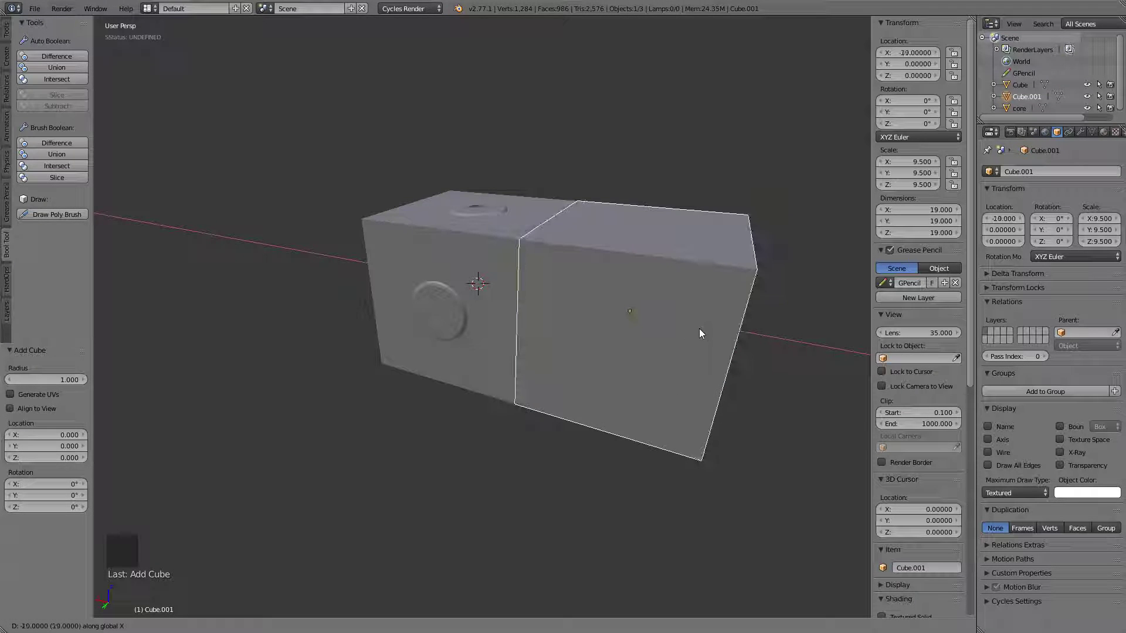
pyautogui.click(699, 328)
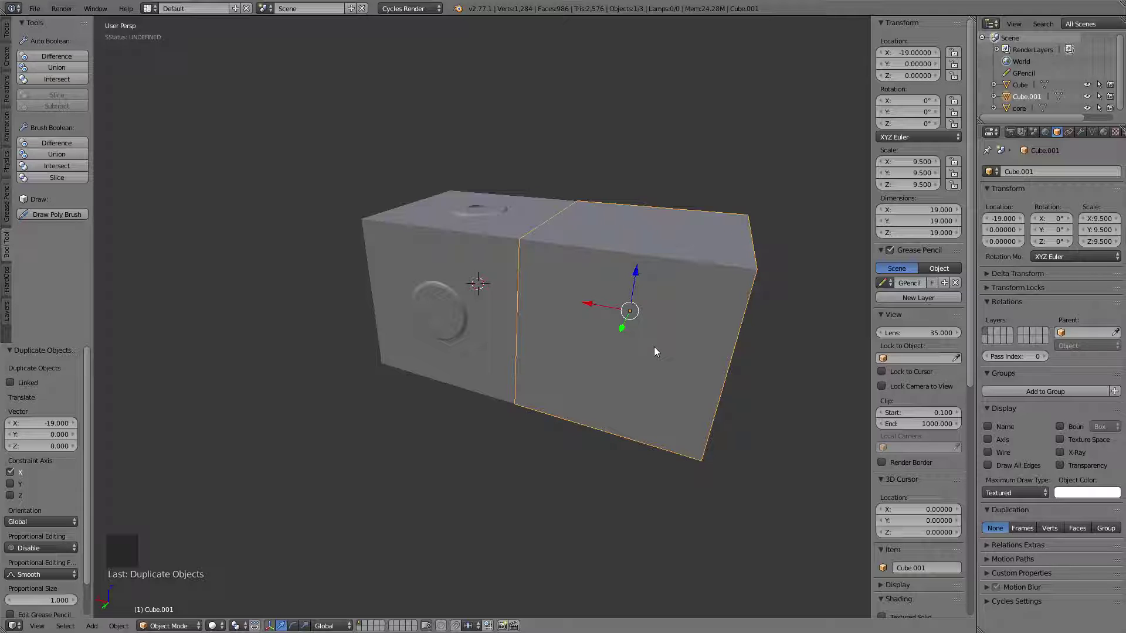
# Duplicate the offset cube and raise the copy 19 units along the global Z axis
pyautogui.hotkey('shift', 'd')
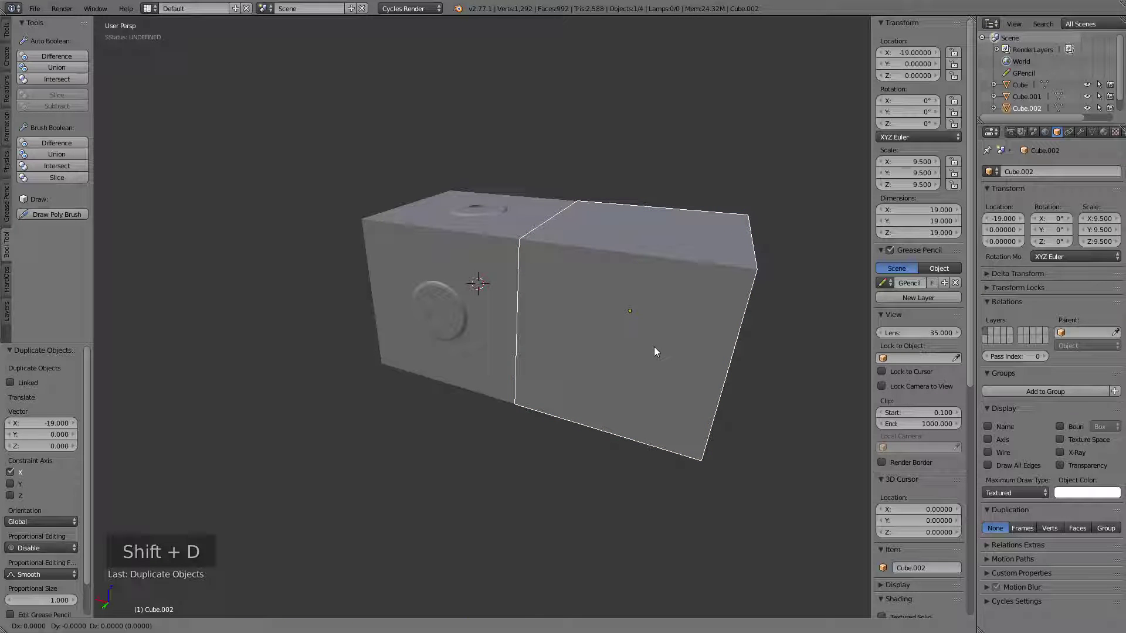
pyautogui.press('z')
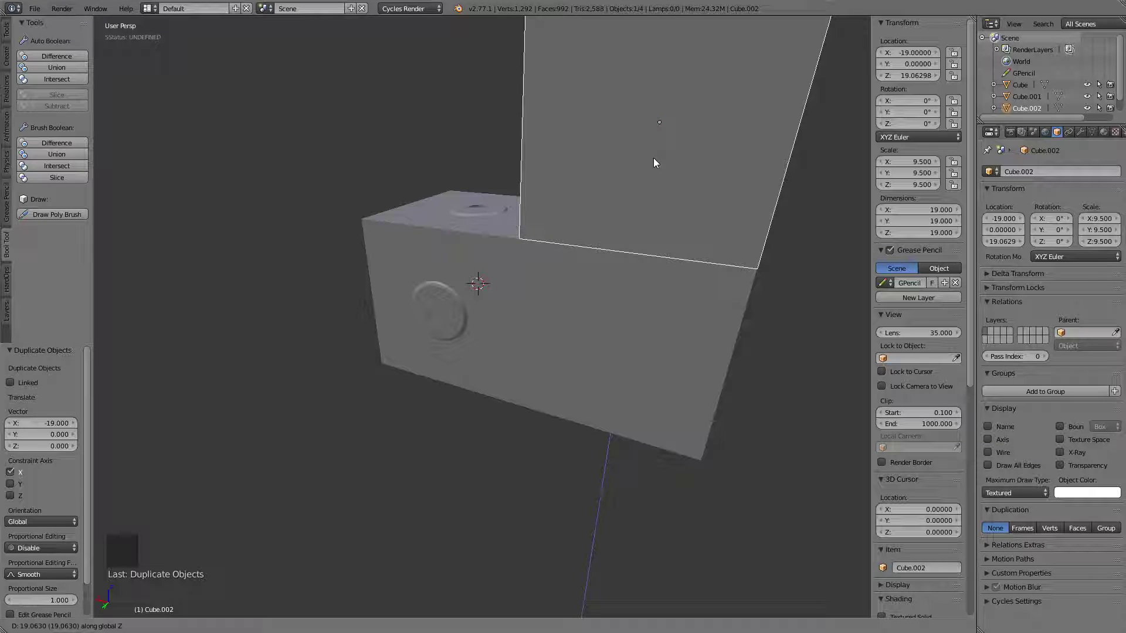
pyautogui.keyDown('ctrl'); pyautogui.click(656, 157); pyautogui.keyUp('ctrl')
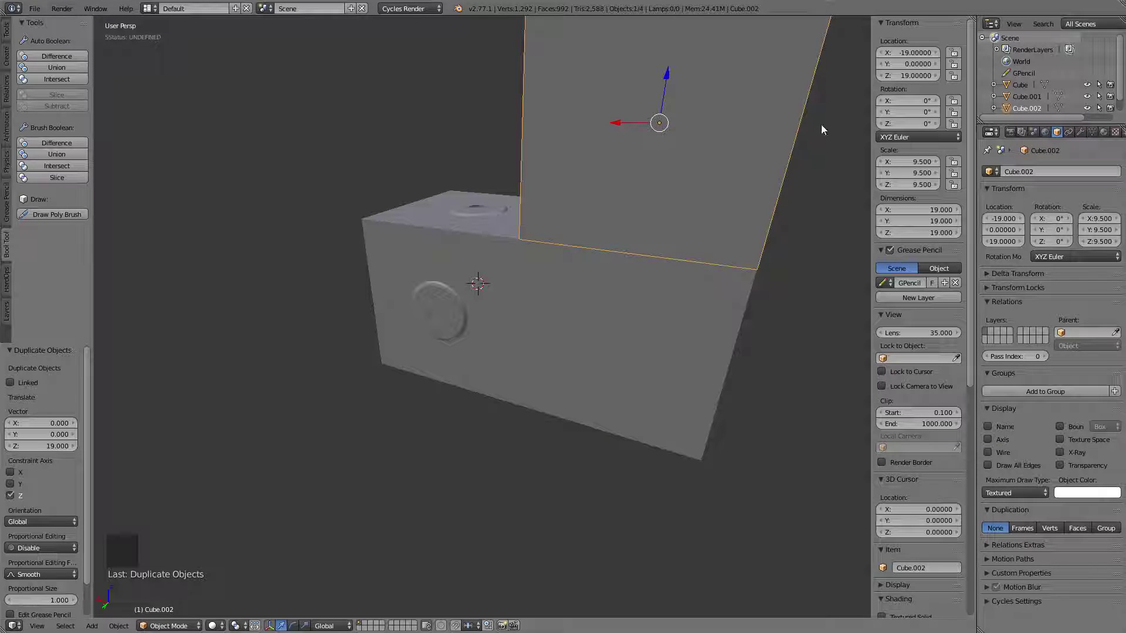
# Duplicate the raised cube and offset the copy by -19 along the global Y axis to form a corner piece
pyautogui.scroll(-2, 660, 233)
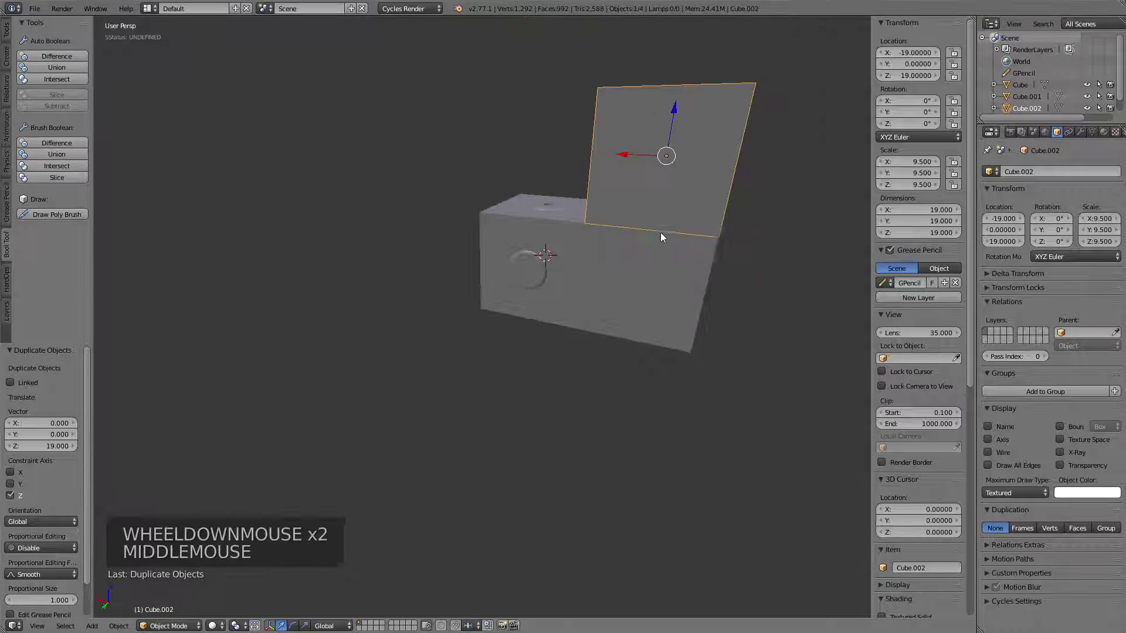
pyautogui.moveTo(660, 232); pyautogui.dragTo(578, 321, button='middle')
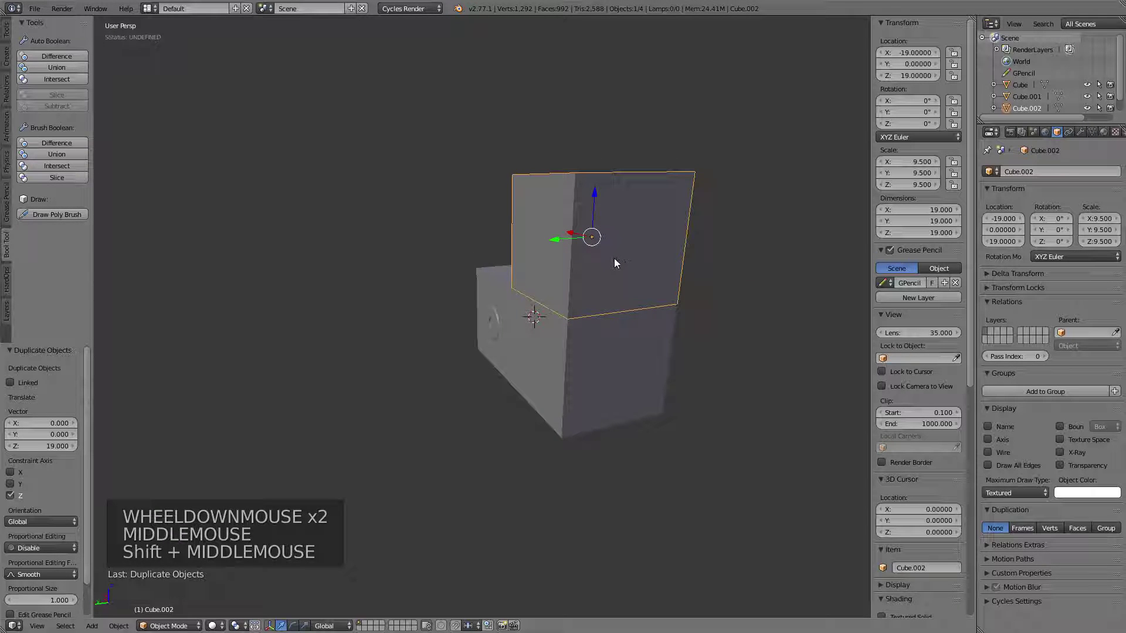
pyautogui.hotkey('shift', 'd')
pyautogui.hotkey('shift', 'd')
pyautogui.press('x')
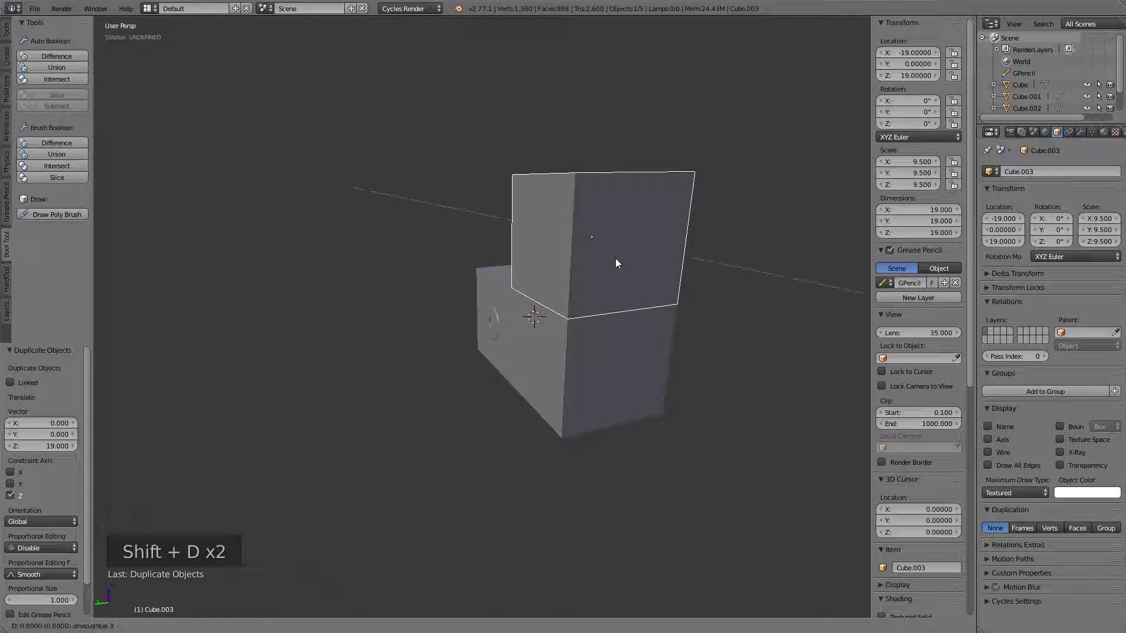
pyautogui.press('y')
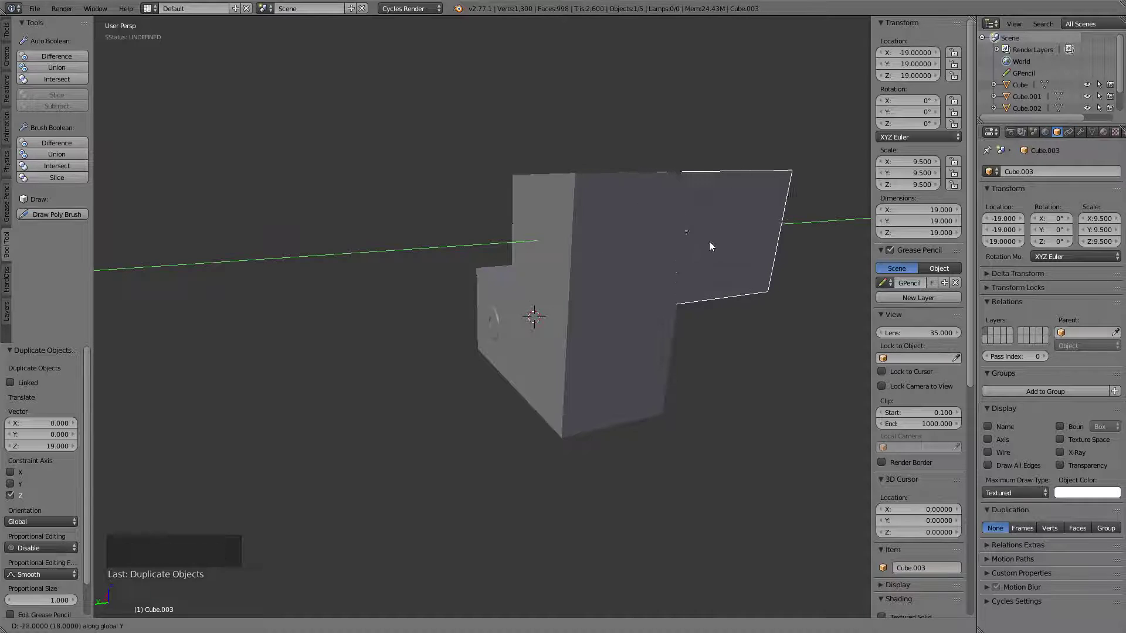
pyautogui.click(712, 239)
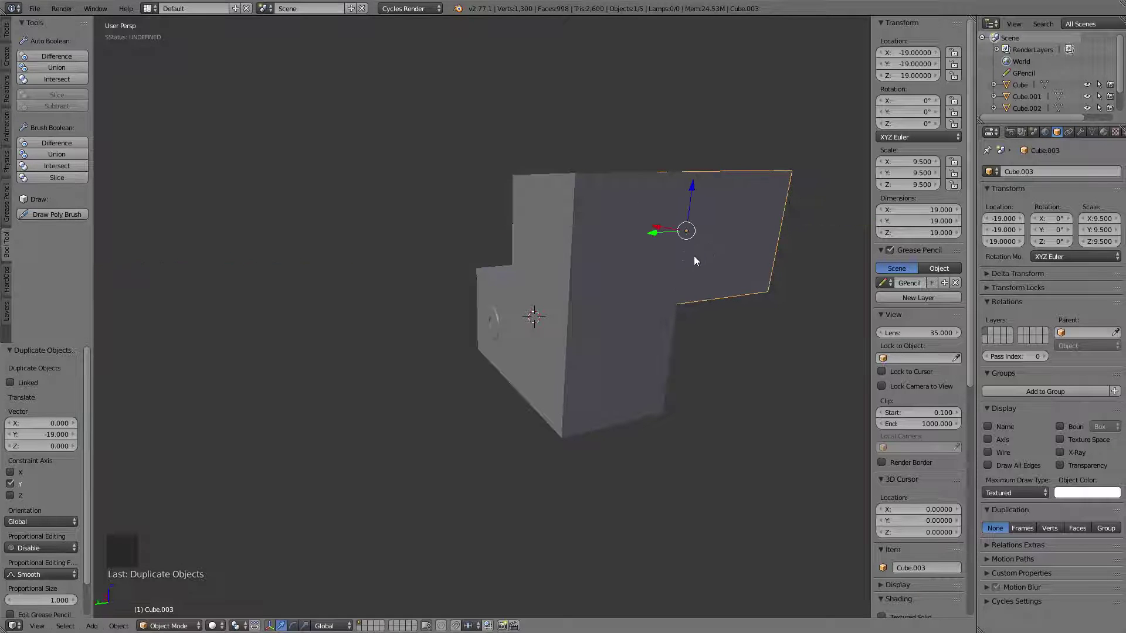
# Delete the original cube that encloses the core at the world origin
pyautogui.keyDown('shift'); pyautogui.moveTo(694, 256); pyautogui.dragTo(615, 333, button='middle'); pyautogui.keyUp('shift')
pyautogui.rightClick(668, 349)
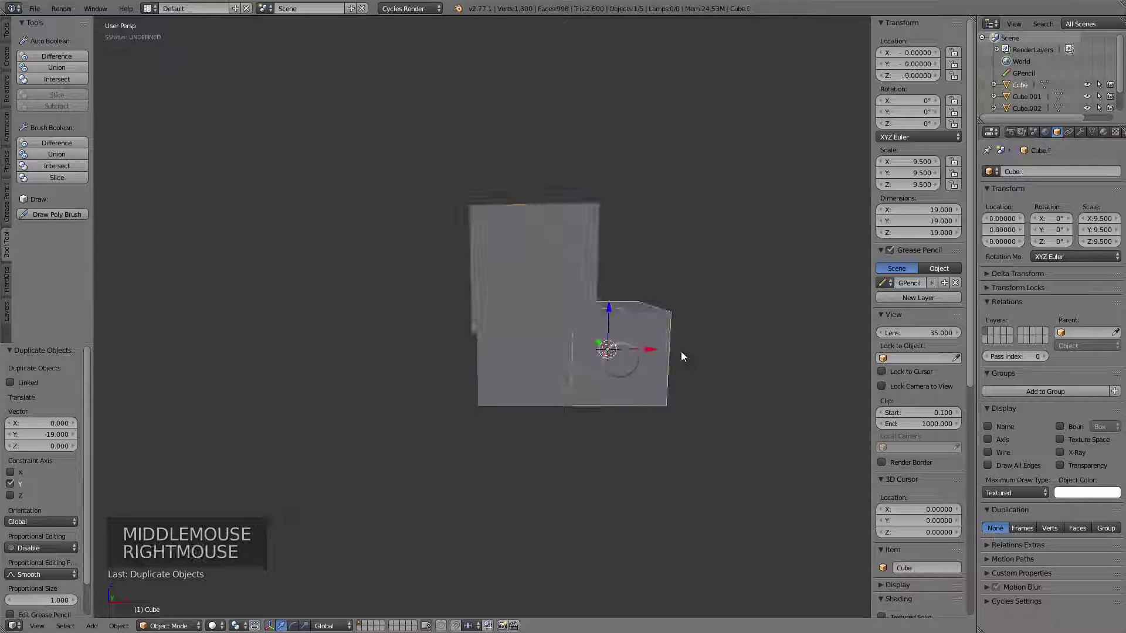
pyautogui.press('x')
pyautogui.click(679, 349)
# Try to move the corner cube freely away from the other two cubes, and undo the move
pyautogui.keyDown('shift'); pyautogui.moveTo(639, 369); pyautogui.dragTo(444, 370, button='middle'); pyautogui.keyUp('shift')
pyautogui.scroll(-2, 416, 387)
pyautogui.keyDown('shift'); pyautogui.scroll(1, 463, 384); pyautogui.keyUp('shift')
pyautogui.rightClick(474, 409)
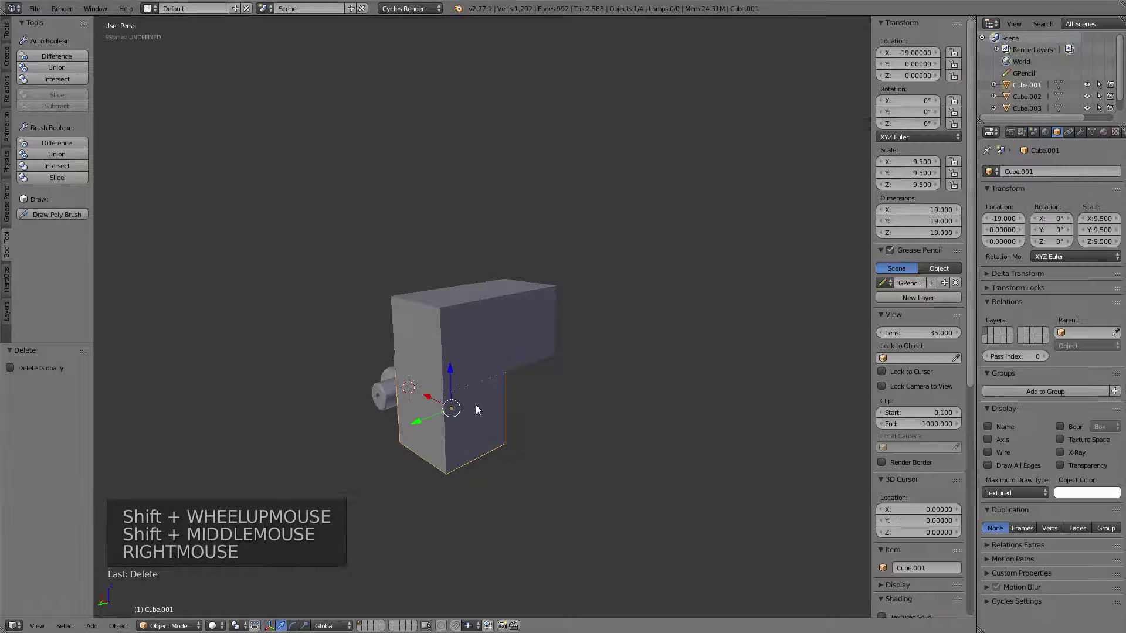
pyautogui.rightClick(530, 326)
pyautogui.rightClick(531, 323)
pyautogui.keyDown('shift'); pyautogui.moveTo(531, 324); pyautogui.dragTo(479, 323, button='middle'); pyautogui.keyUp('shift')
pyautogui.scroll(-1, 527, 310)
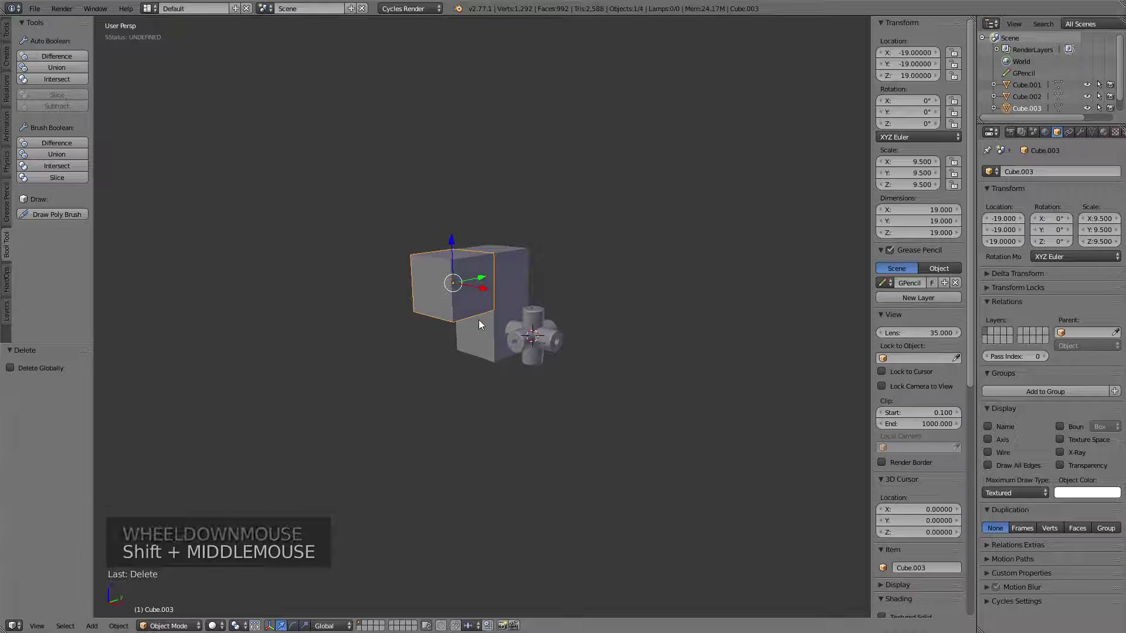
pyautogui.press('g')
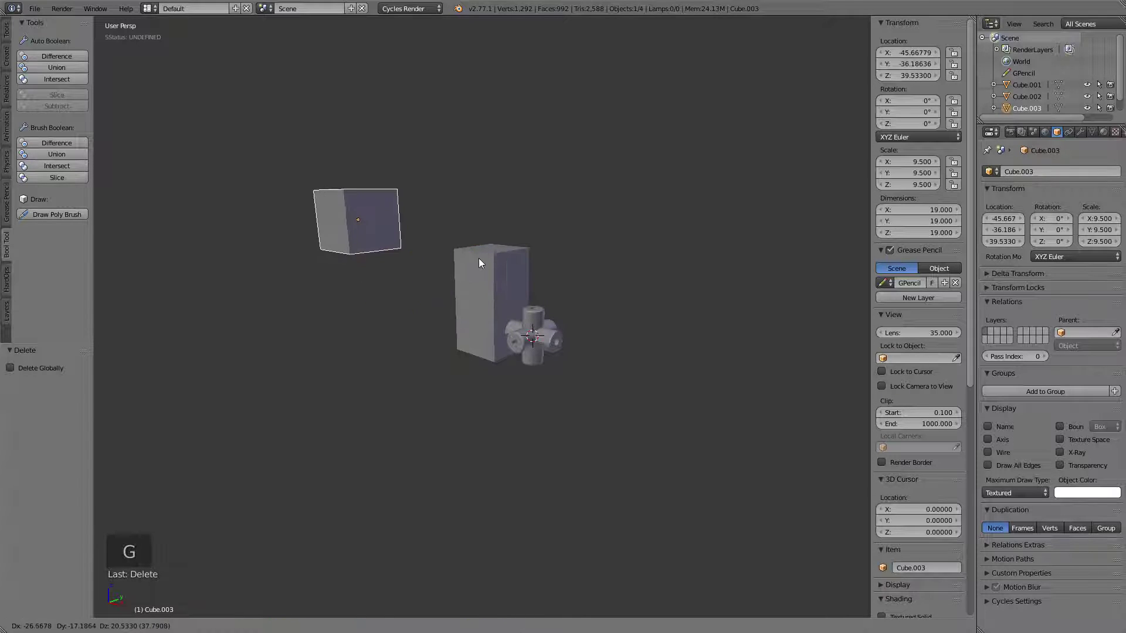
pyautogui.click(375, 225)
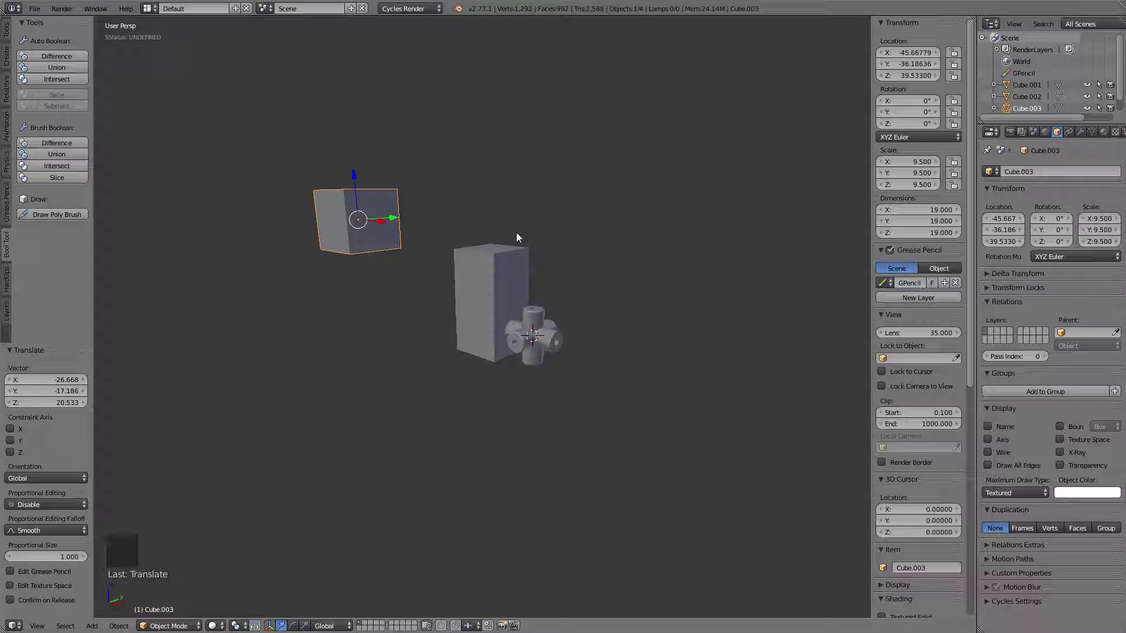
pyautogui.hotkey('ctrl', 'z')
# Select all three cubes, recentre the 3D cursor at the world origin, and set the cubes' origins to the 3D cursor
pyautogui.keyDown('shift'); pyautogui.moveTo(504, 244); pyautogui.dragTo(332, 287, button='middle'); pyautogui.keyUp('shift')
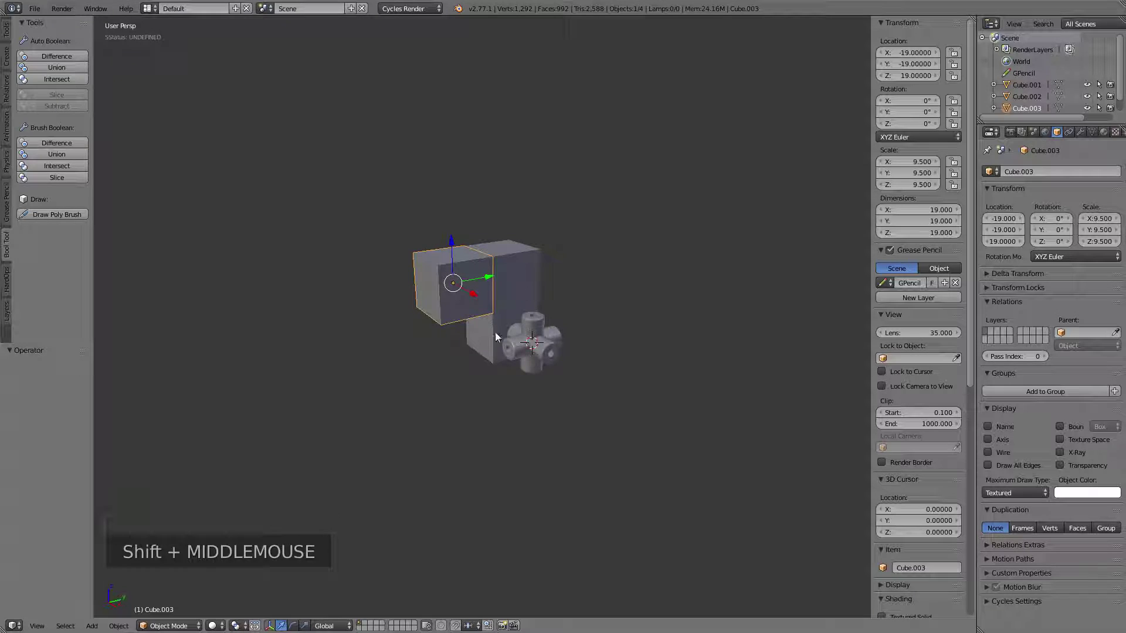
pyautogui.scroll(3, 466, 312)
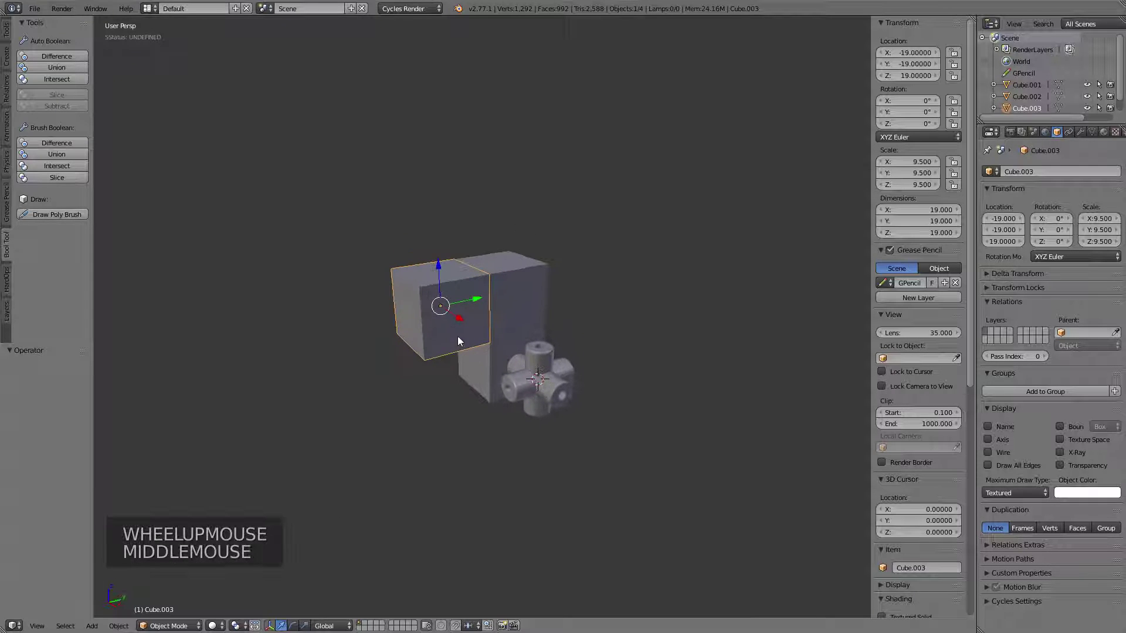
pyautogui.keyDown('shift'); pyautogui.rightClick(509, 301); pyautogui.keyUp('shift')
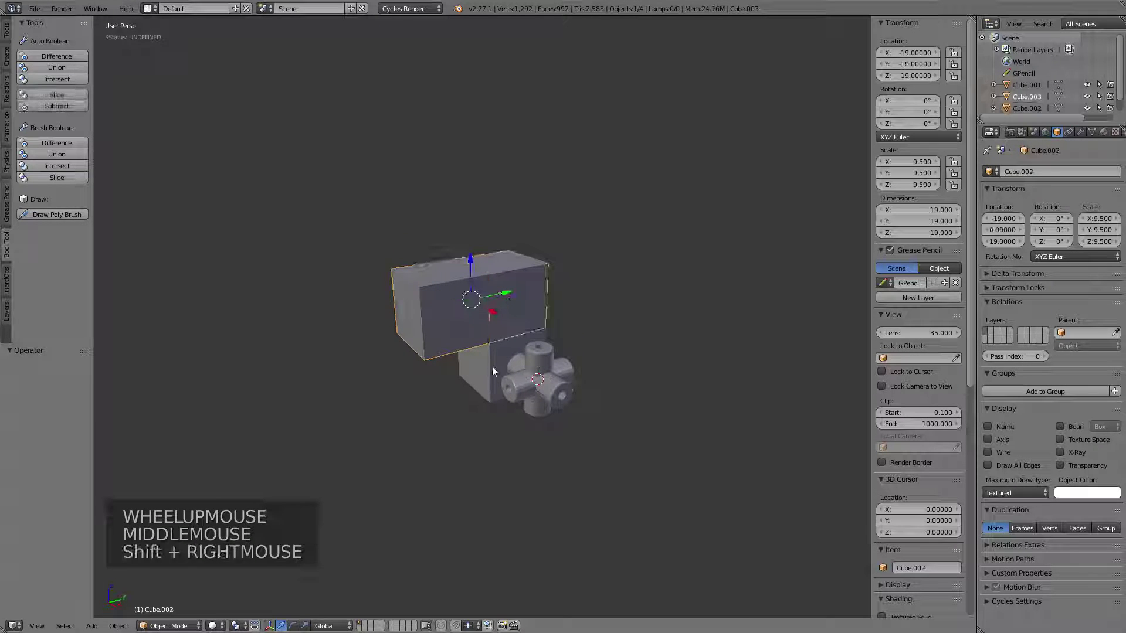
pyautogui.keyDown('shift'); pyautogui.rightClick(484, 369); pyautogui.keyUp('shift')
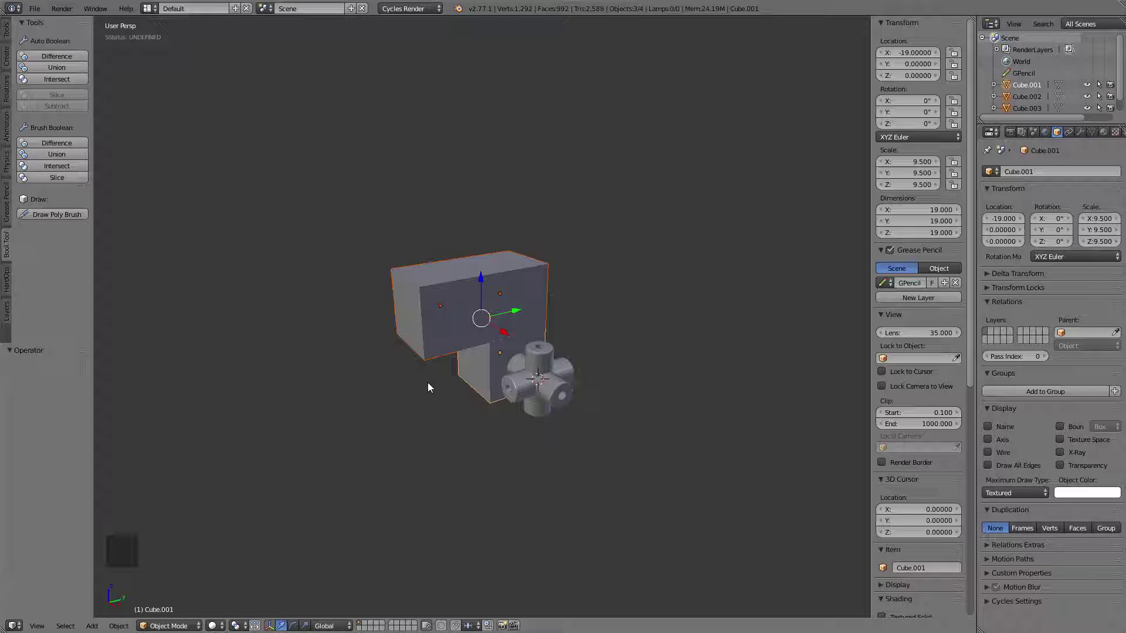
pyautogui.hotkey('ctrl', 'alt', 'shift', 'c')
pyautogui.hotkey('ctrl', 'alt', 'shift', 'c')
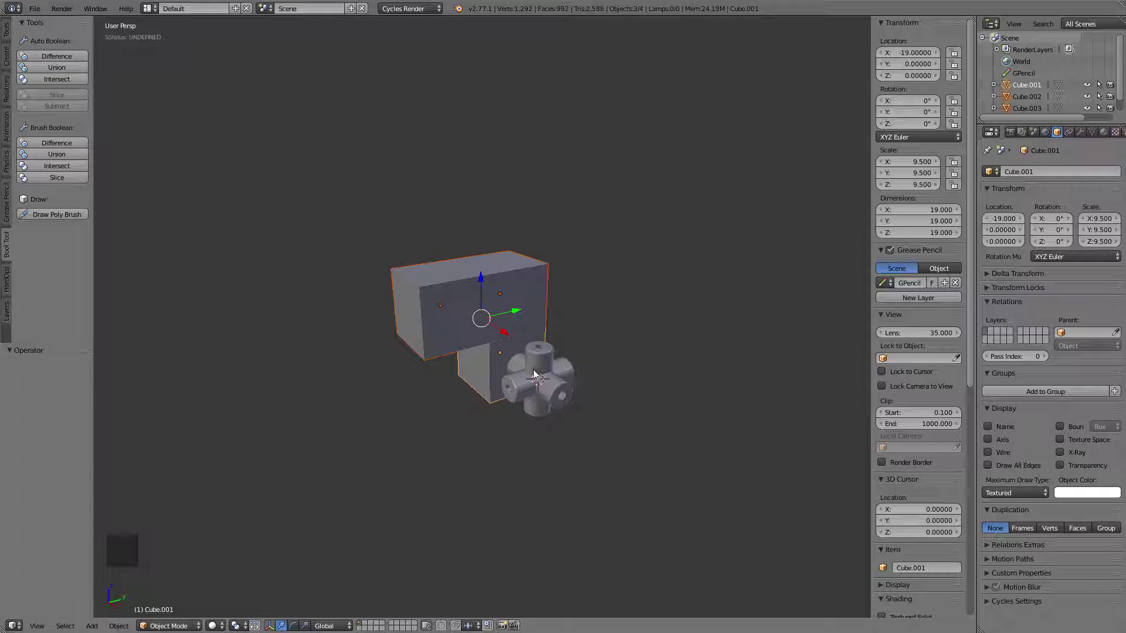
pyautogui.hotkey('shift', 'c')
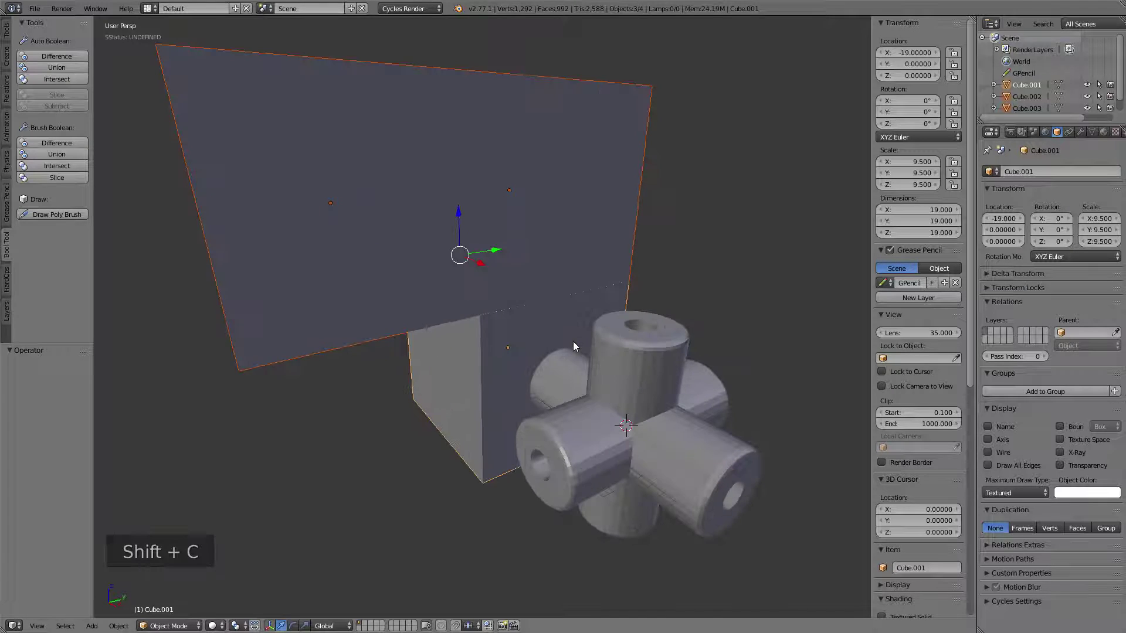
pyautogui.scroll(-4, 571, 347)
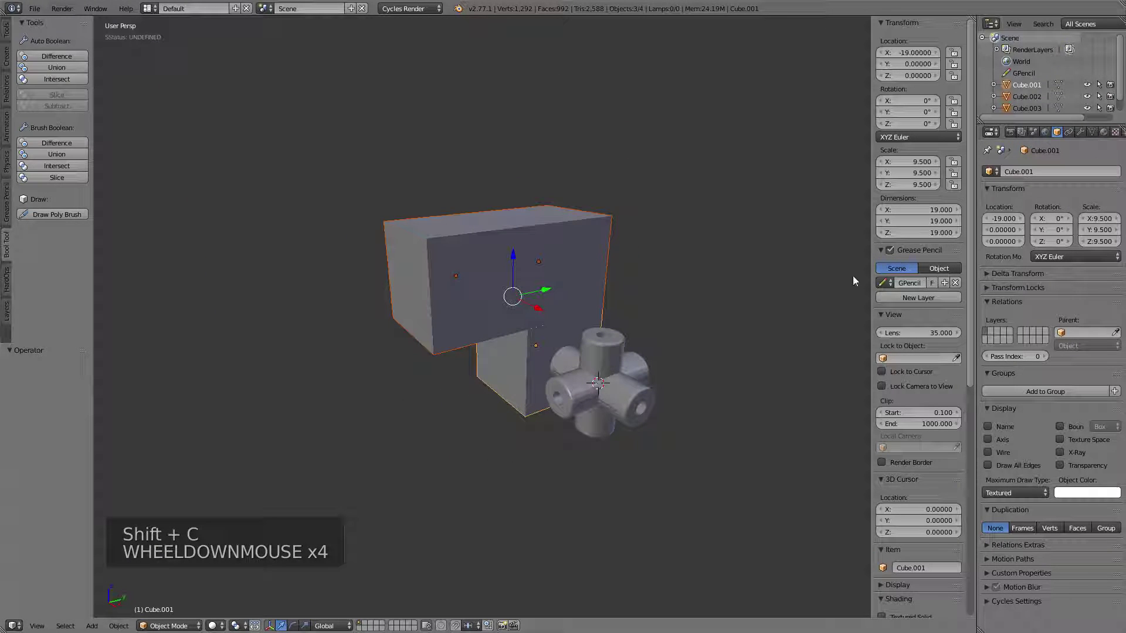
pyautogui.scroll(-1, 935, 411)
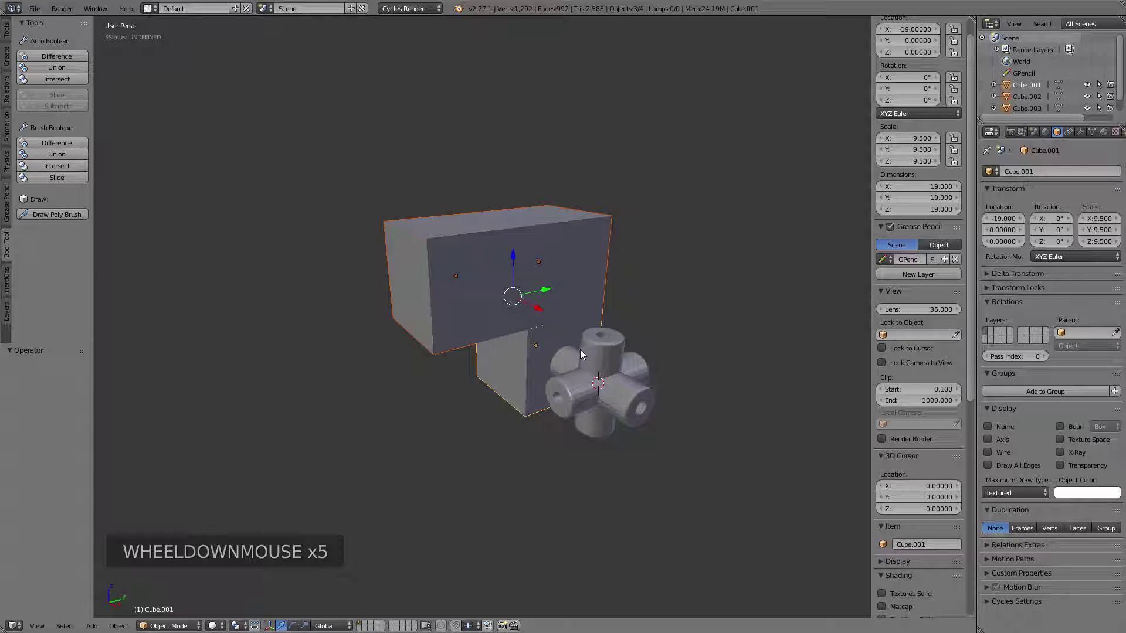
pyautogui.hotkey('ctrl', 'alt', 'shift', 'c')
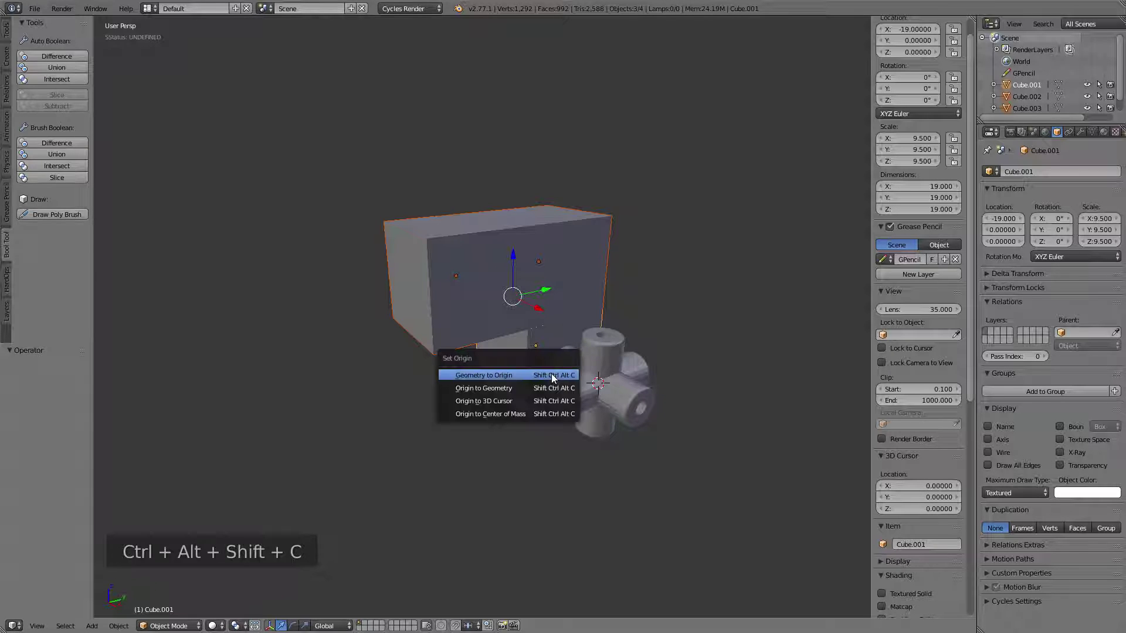
pyautogui.click(512, 401)
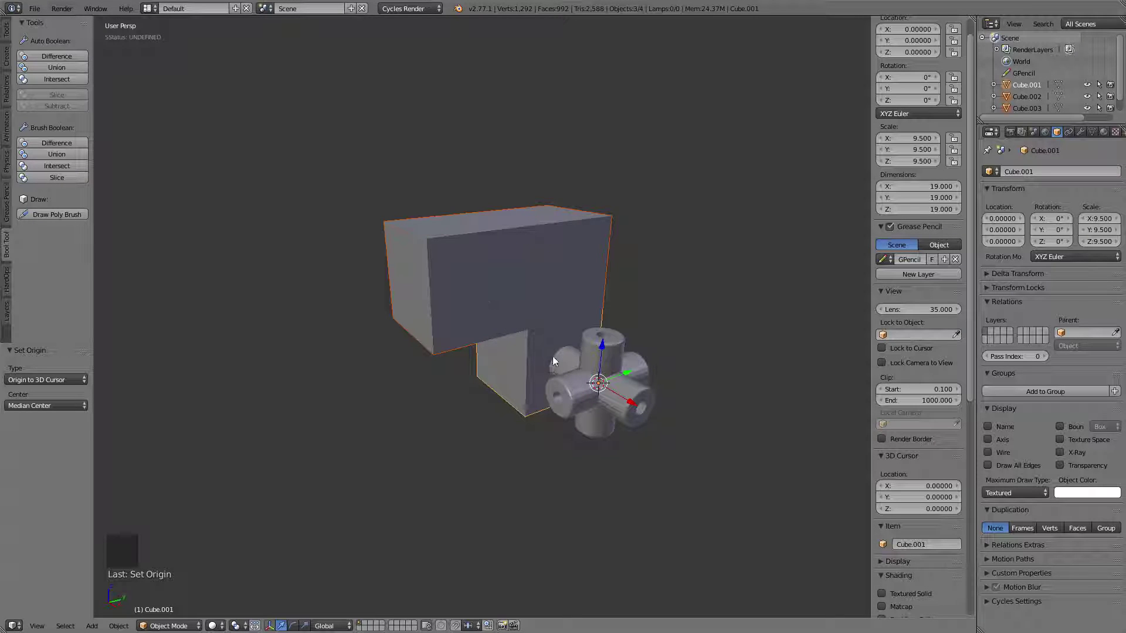
# Try moving each of the three cubes freely away from the core, and clear their locations to bring them back
pyautogui.keyDown('shift'); pyautogui.moveTo(600, 387); pyautogui.dragTo(547, 332, button='middle'); pyautogui.keyUp('shift')
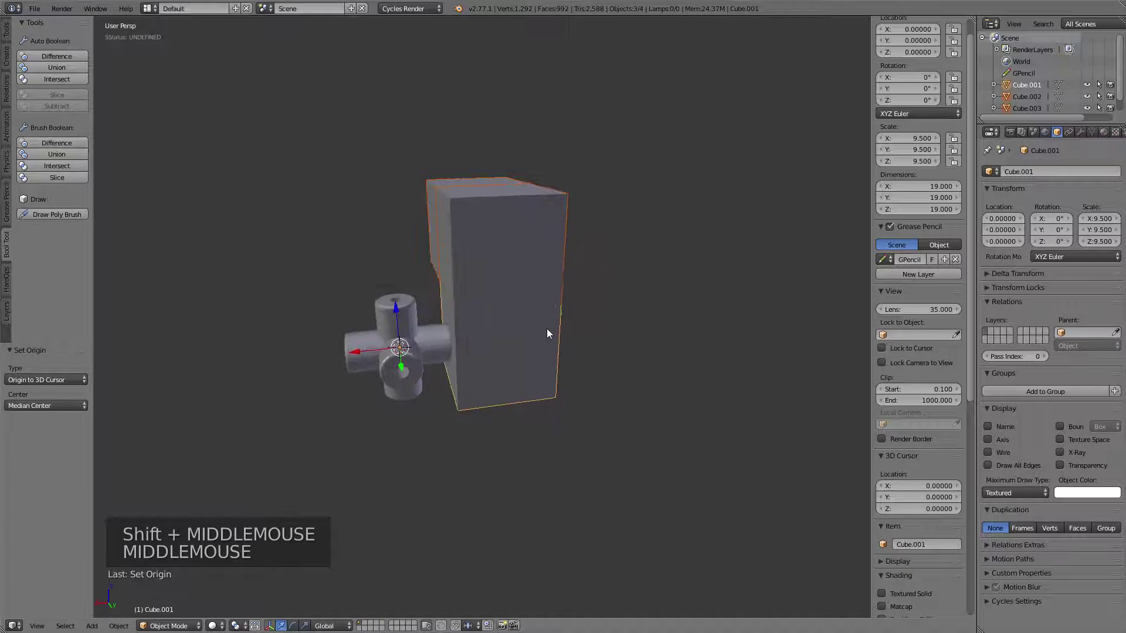
pyautogui.moveTo(509, 367); pyautogui.dragTo(740, 433, button='right')
pyautogui.moveTo(524, 282); pyautogui.dragTo(715, 231, button='right')
pyautogui.moveTo(496, 233); pyautogui.dragTo(327, 110, button='right')
pyautogui.keyDown('shift'); pyautogui.rightClick(694, 176); pyautogui.keyUp('shift')
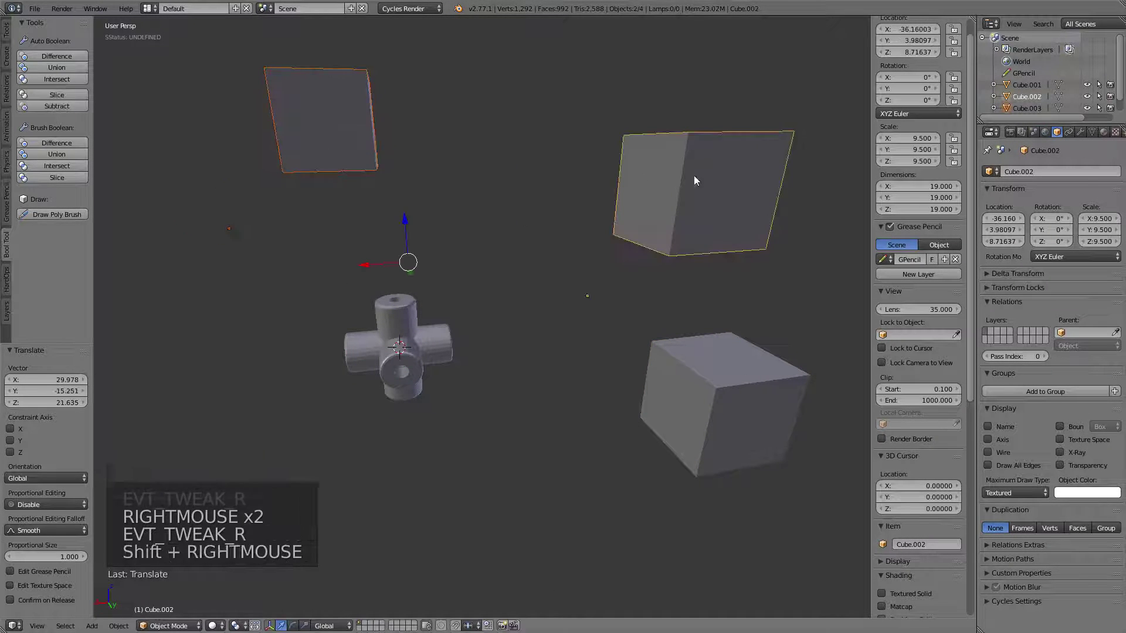
pyautogui.keyDown('shift'); pyautogui.rightClick(725, 367); pyautogui.keyUp('shift')
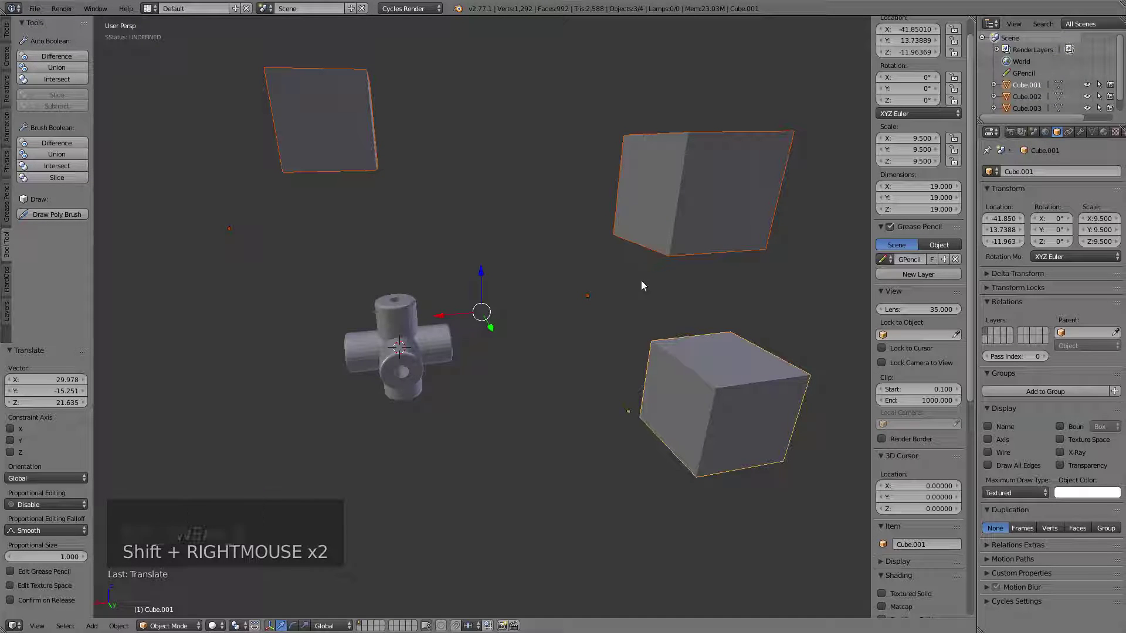
pyautogui.hotkey('alt', 'g')
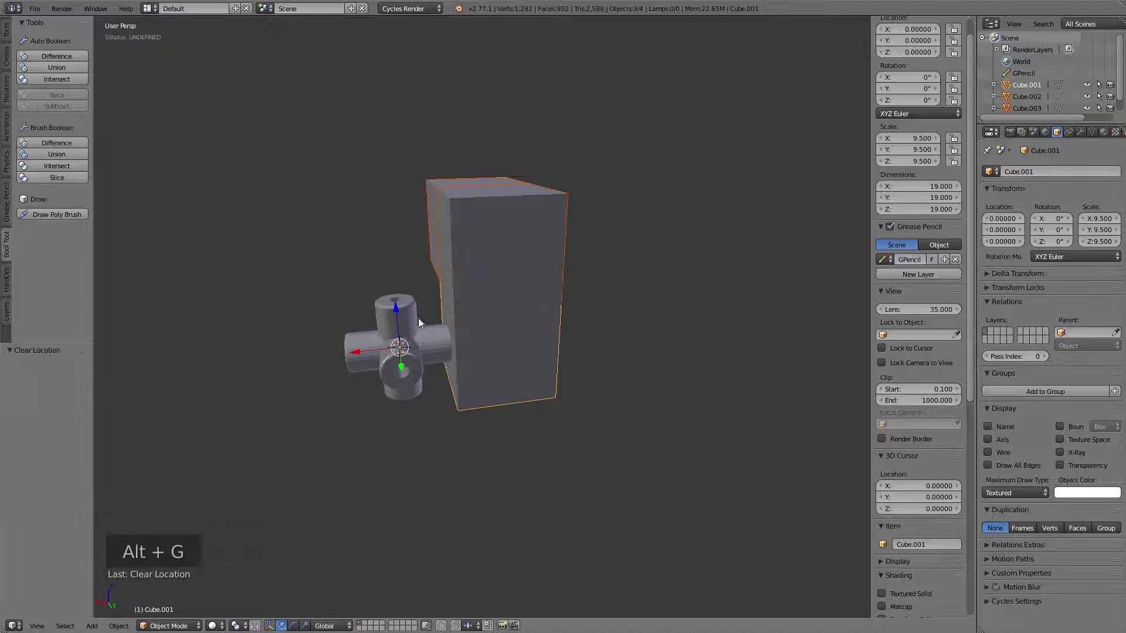
# Select only the lower centre cube and show its material settings in a widened properties area
pyautogui.keyDown('shift'); pyautogui.moveTo(424, 350); pyautogui.dragTo(527, 310, button='middle'); pyautogui.keyUp('shift')
pyautogui.scroll(-1, 472, 371)
pyautogui.keyDown('shift'); pyautogui.moveTo(527, 311); pyautogui.dragTo(486, 342, button='middle'); pyautogui.keyUp('shift')
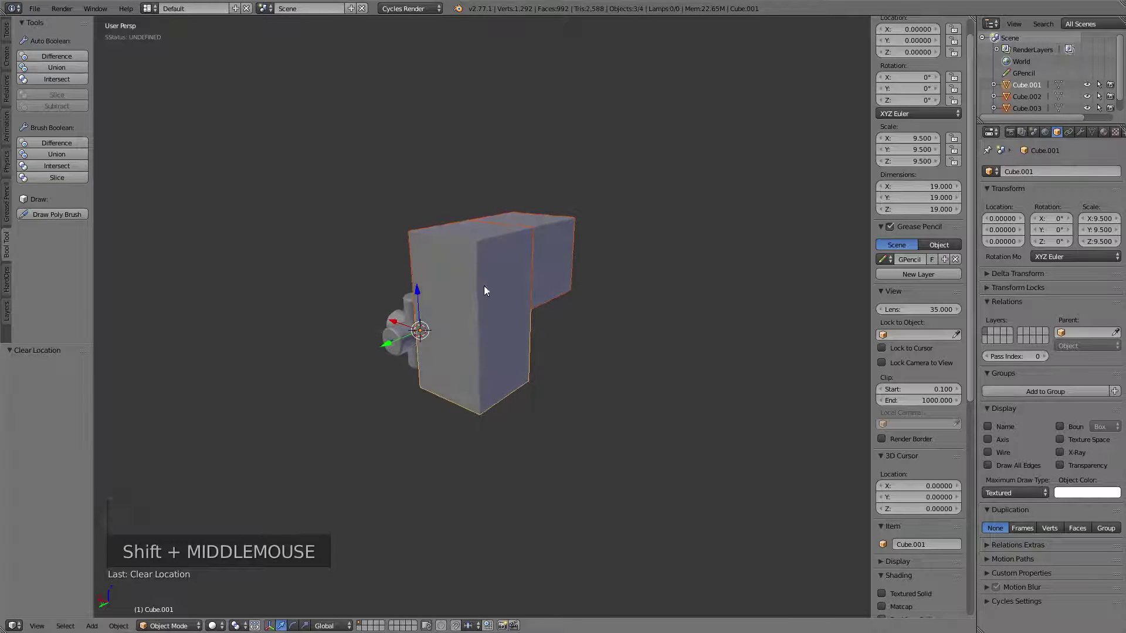
pyautogui.rightClick(516, 362)
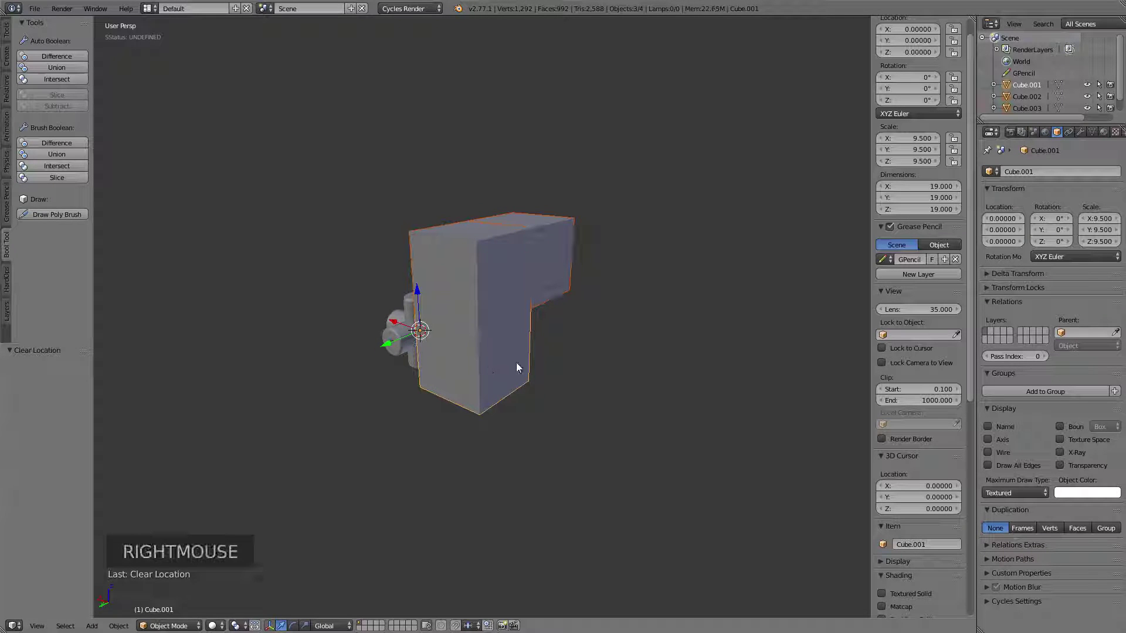
pyautogui.rightClick(495, 284)
pyautogui.rightClick(498, 284)
pyautogui.rightClick(498, 285)
pyautogui.rightClick(501, 290)
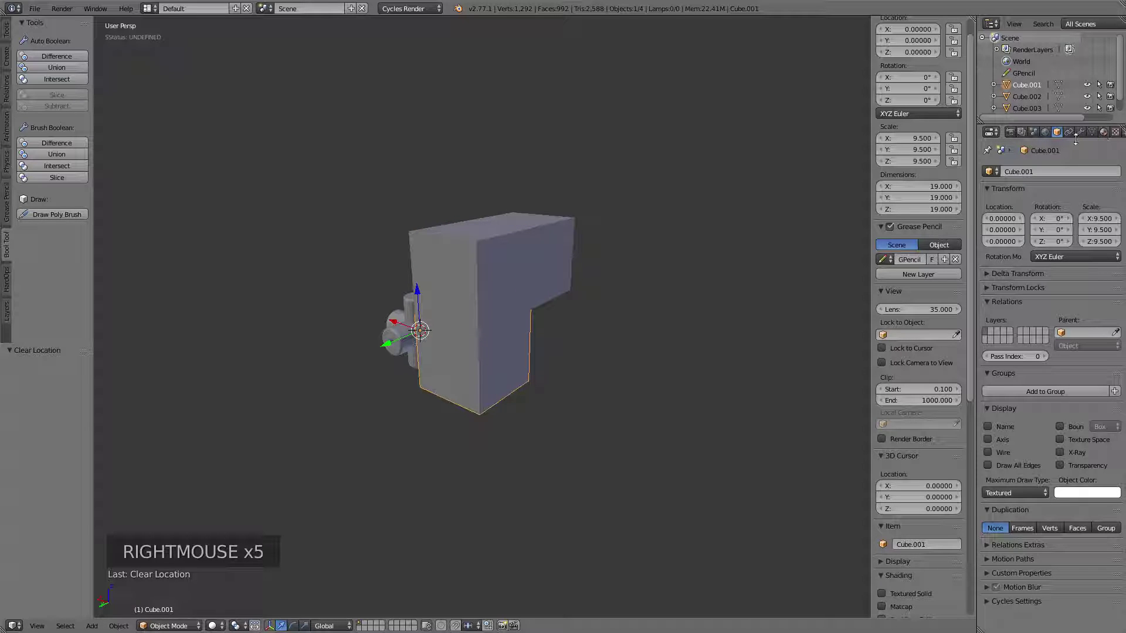
pyautogui.moveTo(975, 140); pyautogui.dragTo(937, 140)
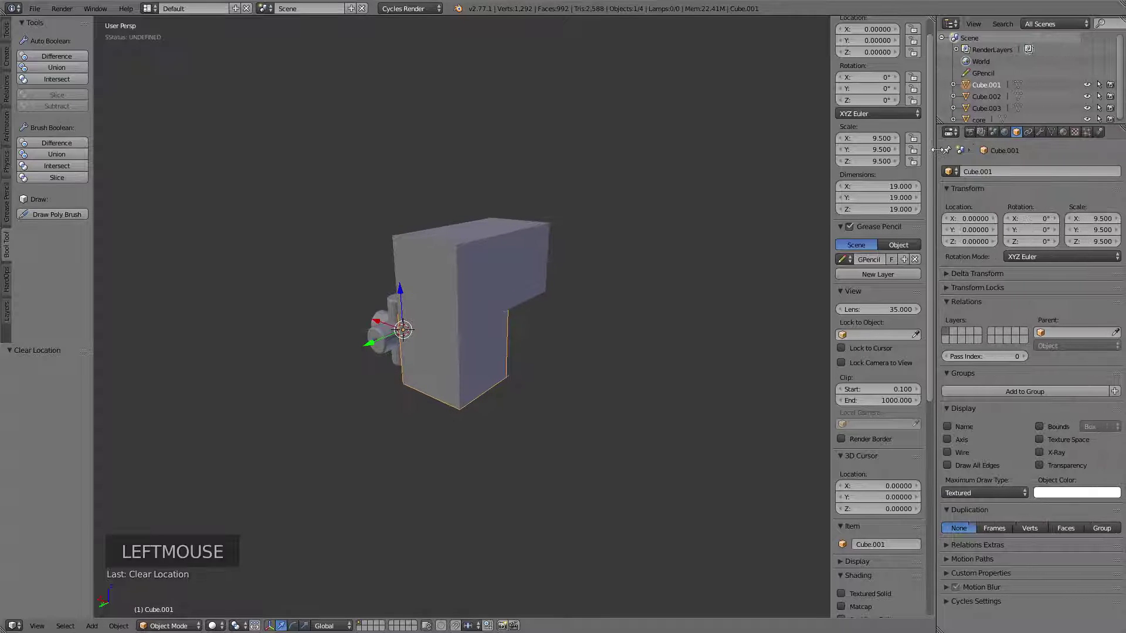
pyautogui.click(1063, 130)
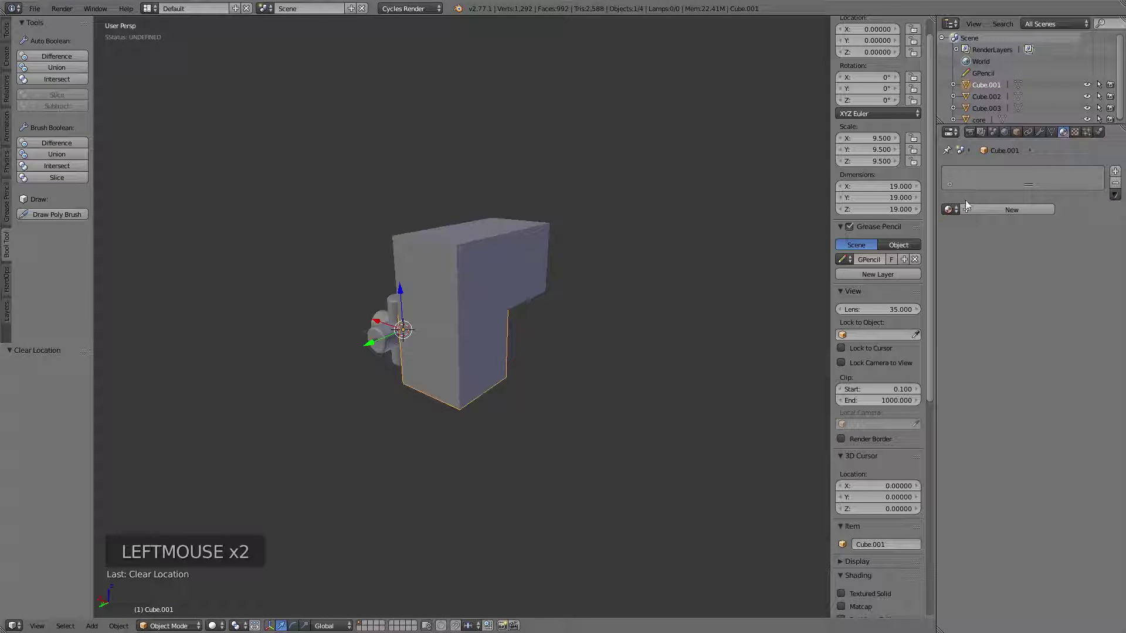
# Try new materials on the centre cube under Cycles and Blender Render, remove each, and return to Cycles Render
pyautogui.click(986, 207)
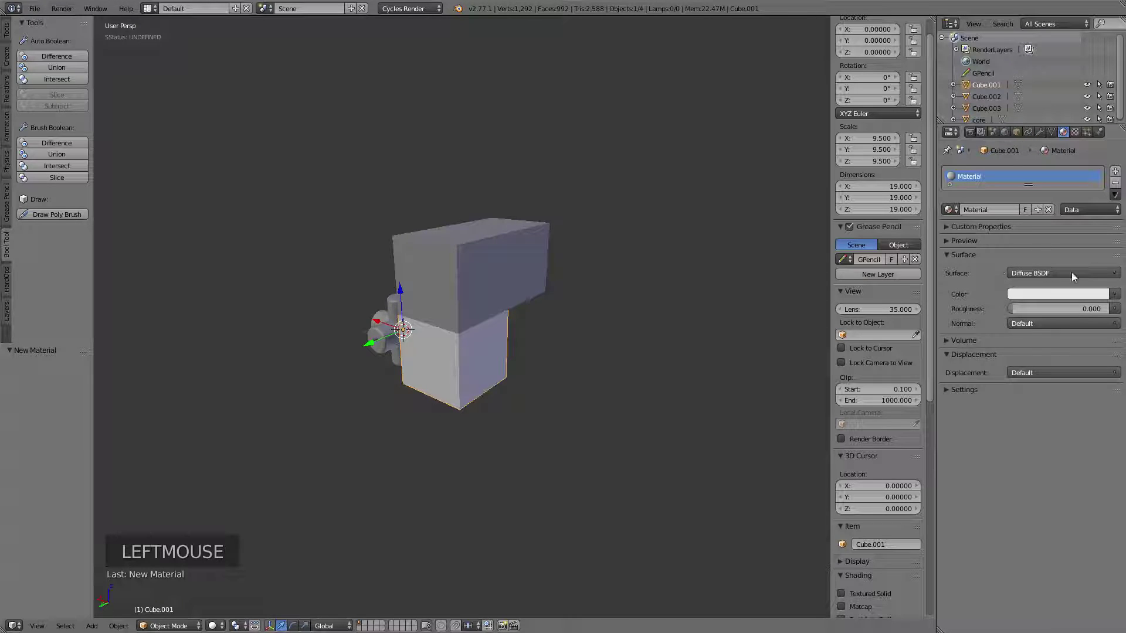
pyautogui.click(402, 8)
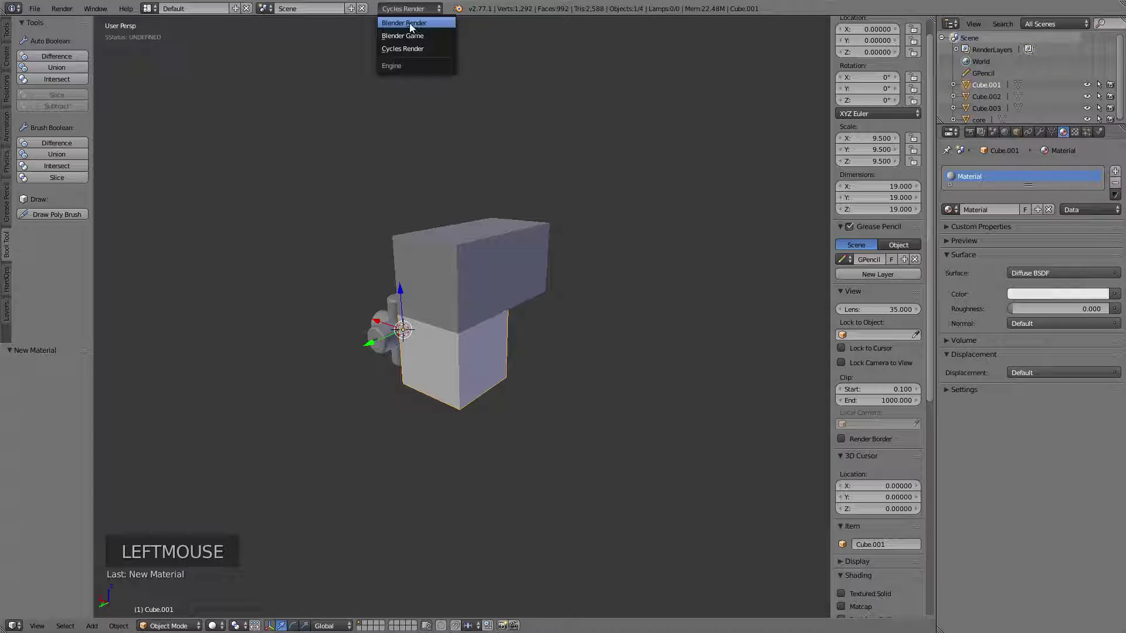
pyautogui.click(400, 23)
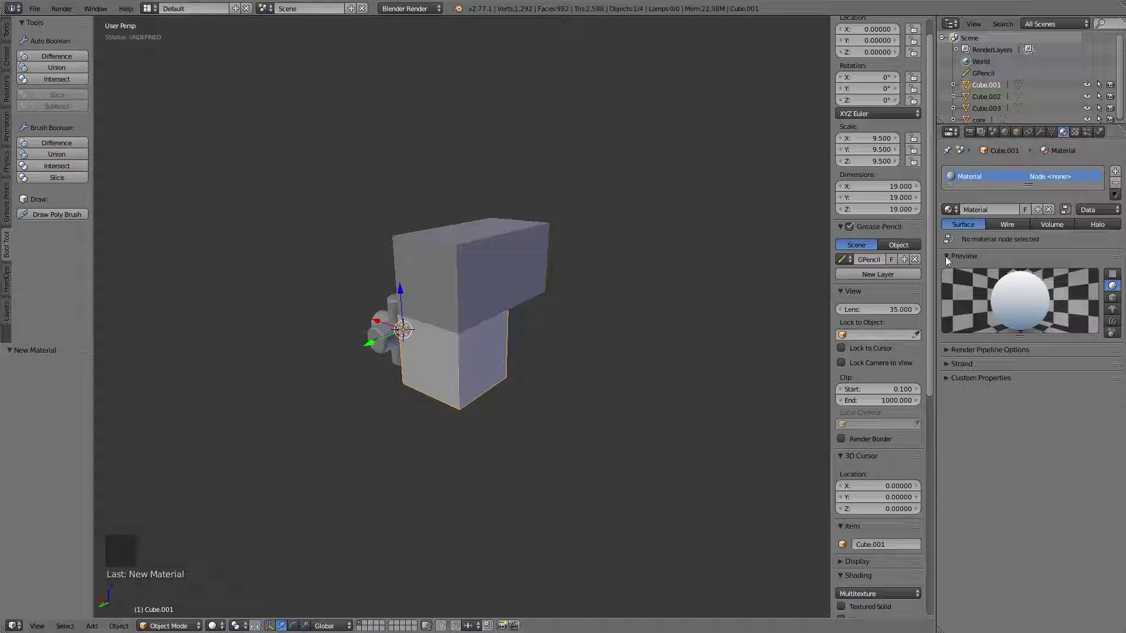
pyautogui.click(1048, 209)
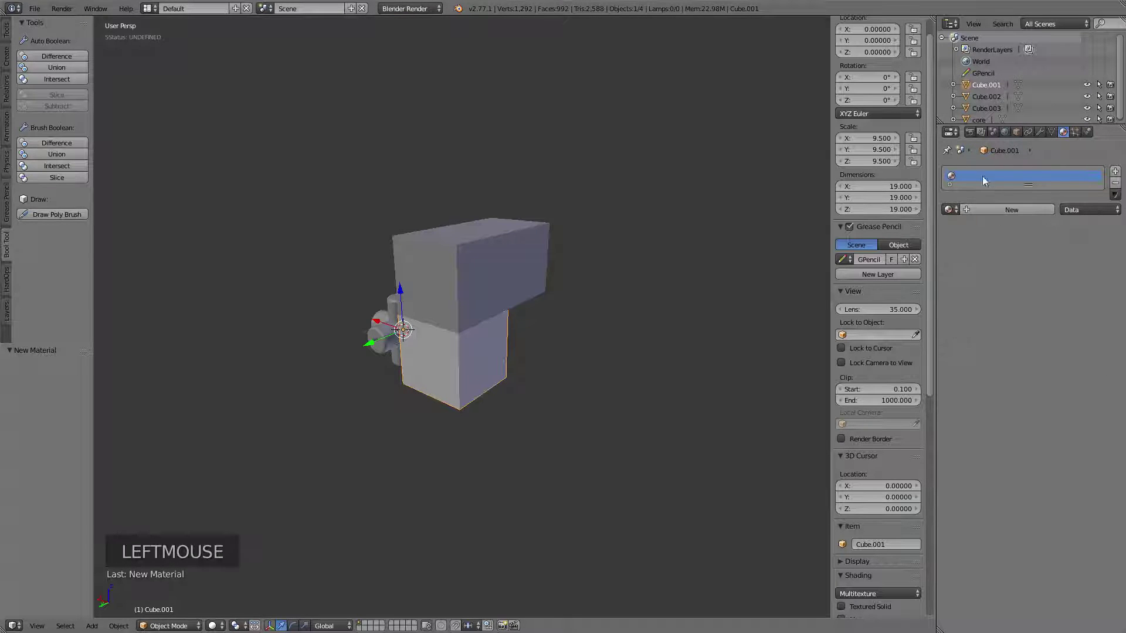
pyautogui.click(1007, 208)
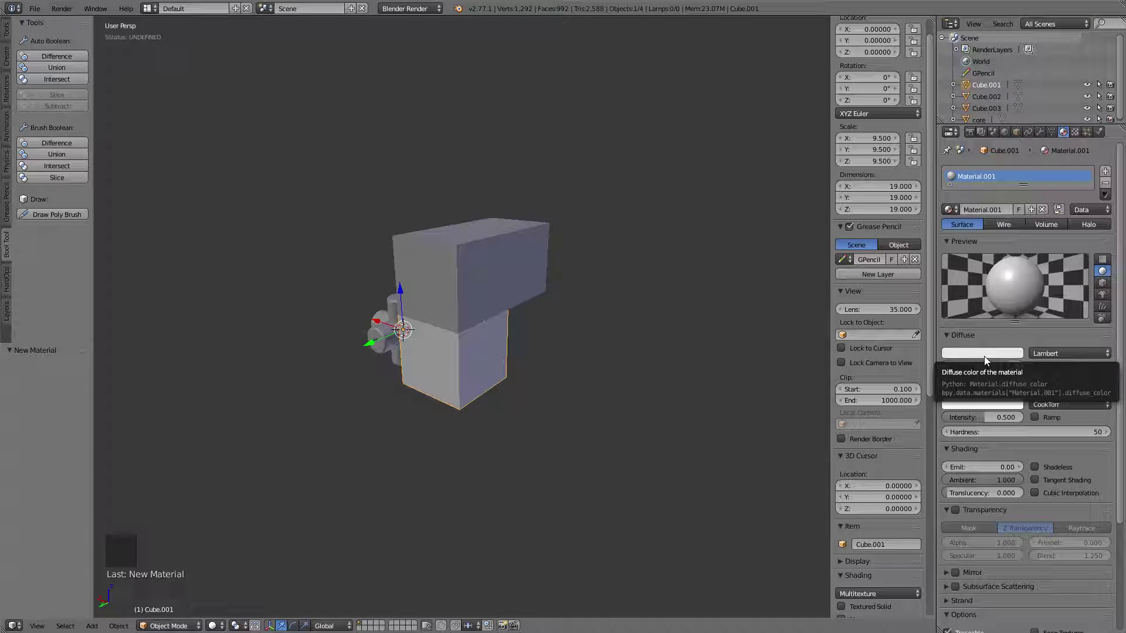
pyautogui.keyDown('shift'); pyautogui.click(1042, 210); pyautogui.keyUp('shift')
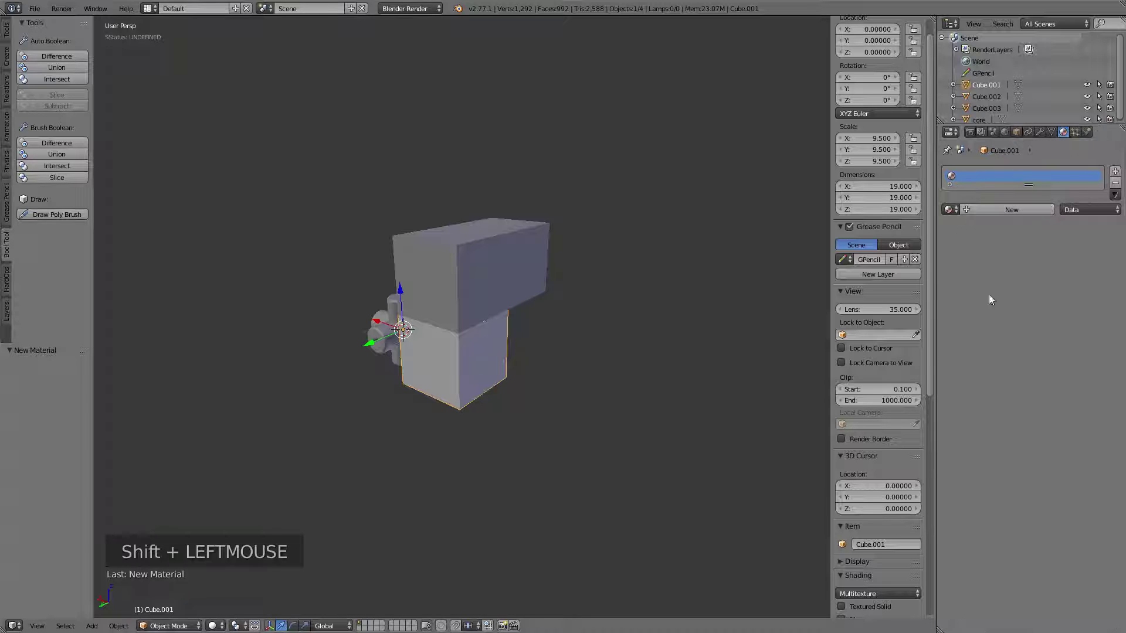
pyautogui.click(398, 9)
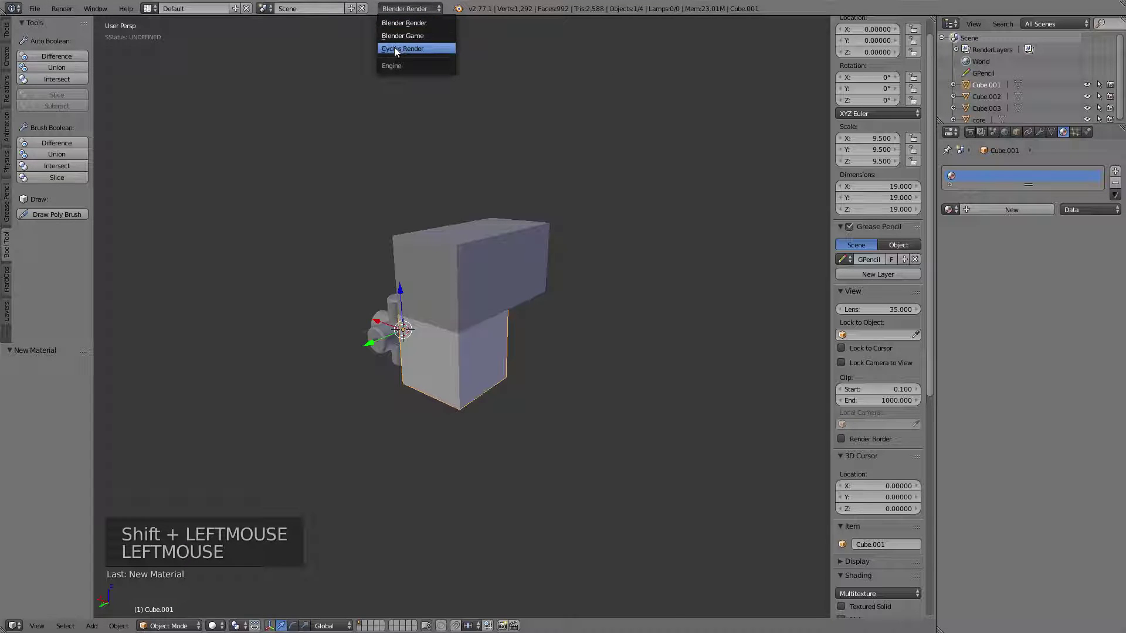
pyautogui.click(398, 48)
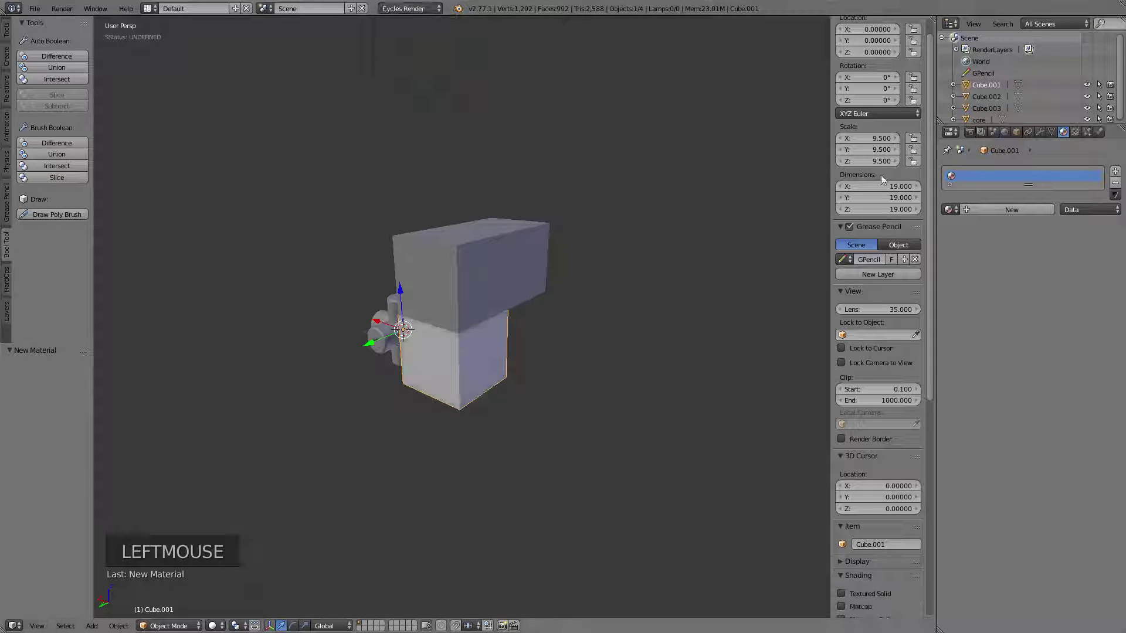
# Add a new material to the centre cube, try a yellow surface colour on it, and undo the colour change
pyautogui.click(1001, 209)
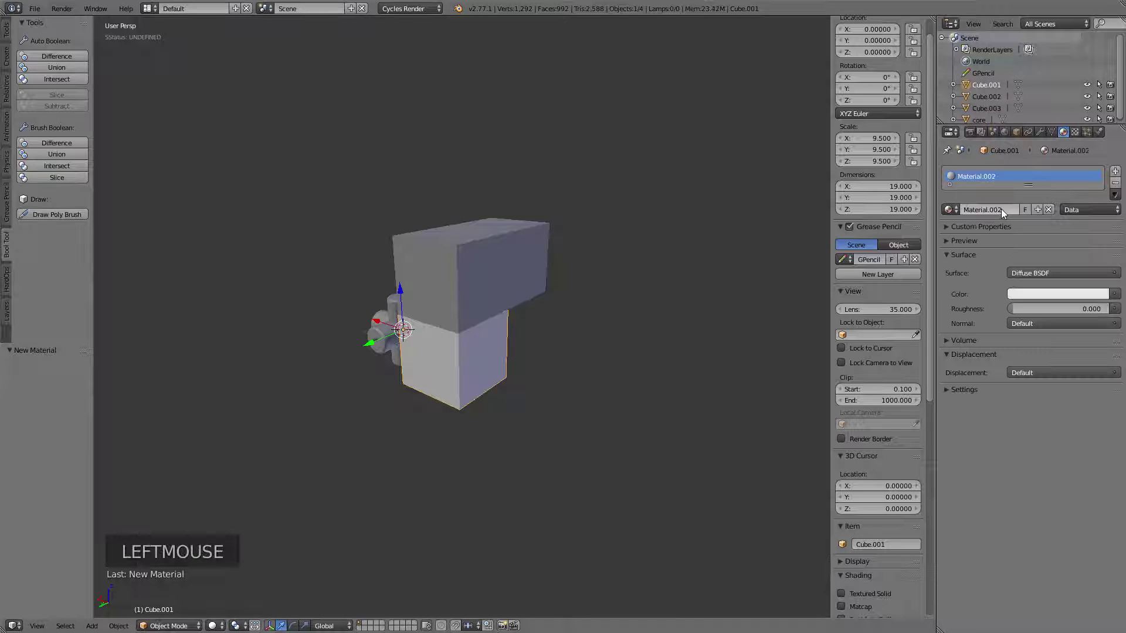
pyautogui.click(1049, 294)
pyautogui.moveTo(1030, 178); pyautogui.dragTo(1015, 187)
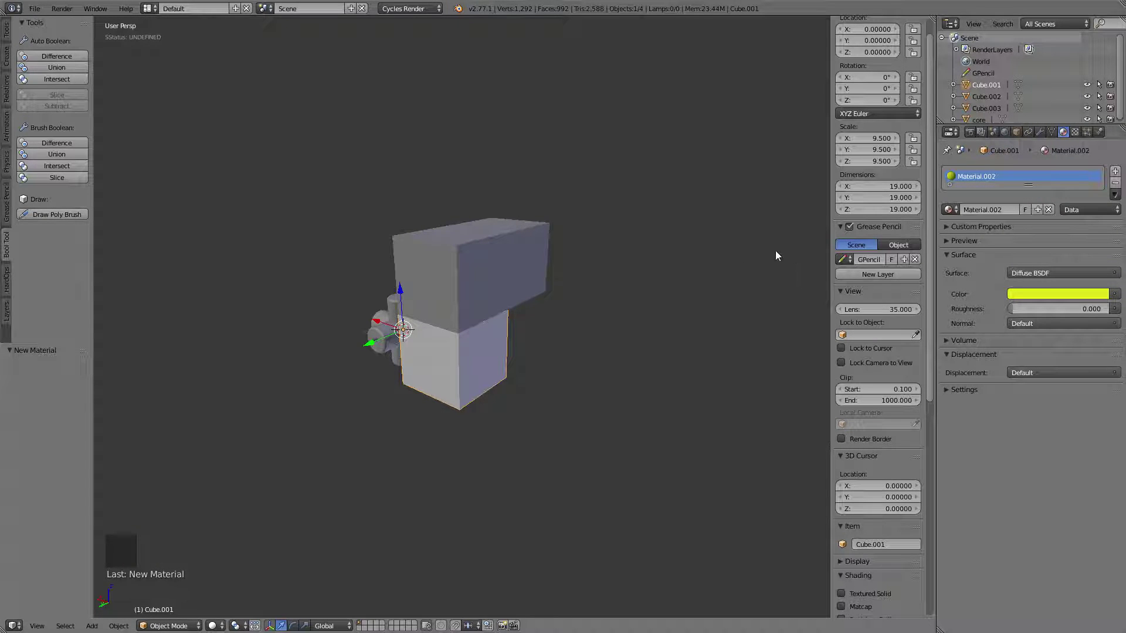
pyautogui.hotkey('ctrl', 'z')
pyautogui.hotkey('ctrl', 'z')
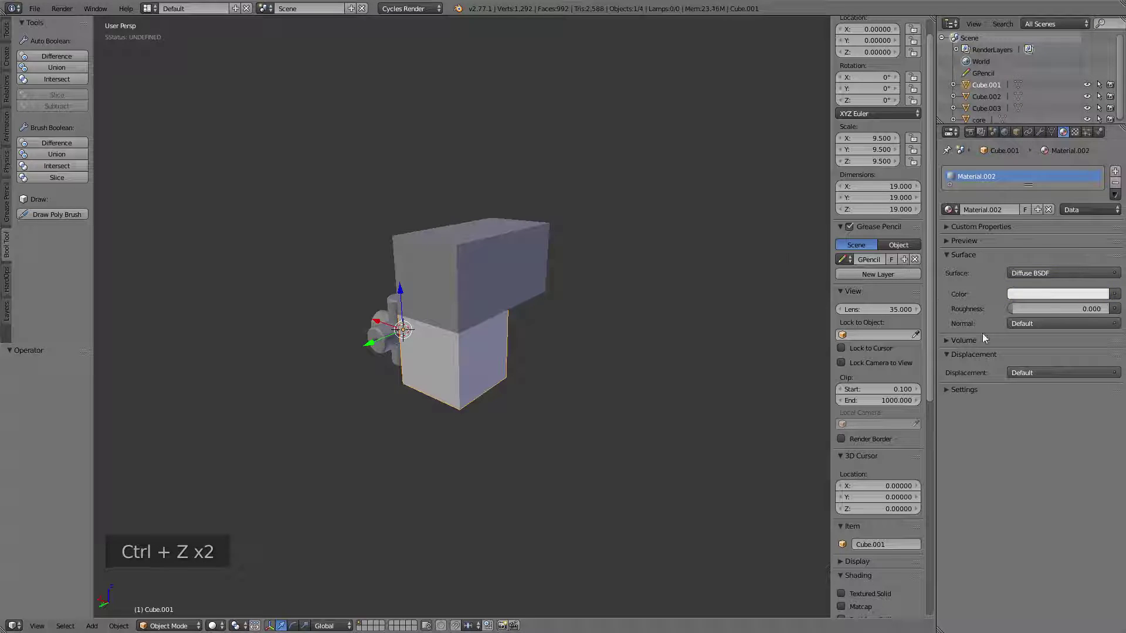
# Expand the settings of the centre cube's material and set its viewport colour to yellow
pyautogui.click(945, 389)
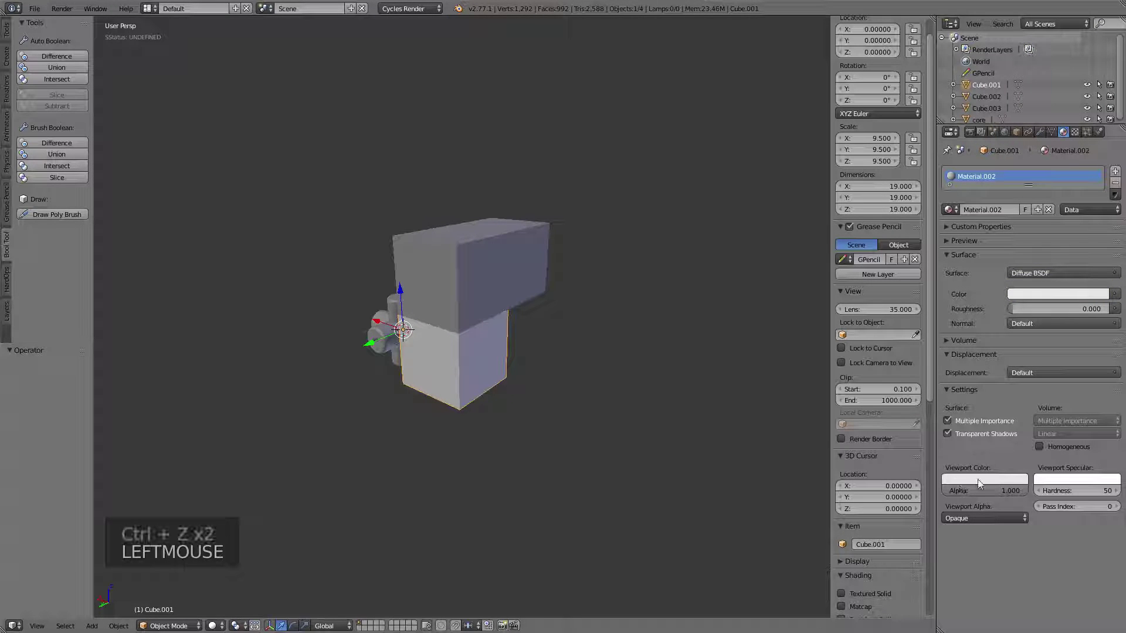
pyautogui.rightClick(537, 234)
pyautogui.rightClick(532, 266)
pyautogui.rightClick(455, 275)
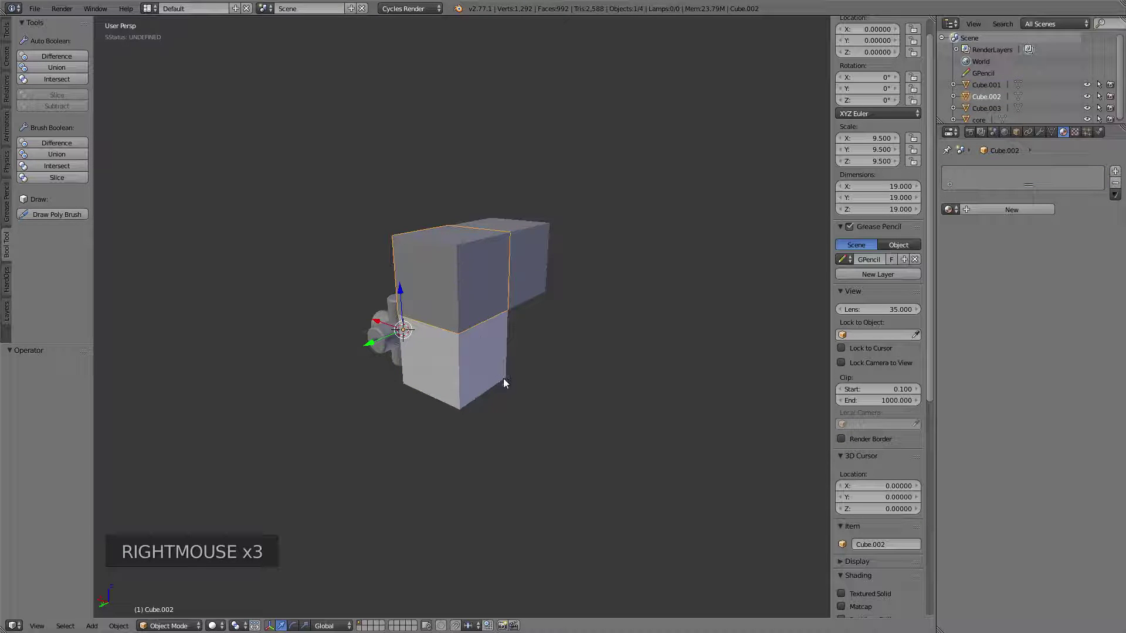
pyautogui.rightClick(487, 346)
pyautogui.click(985, 480)
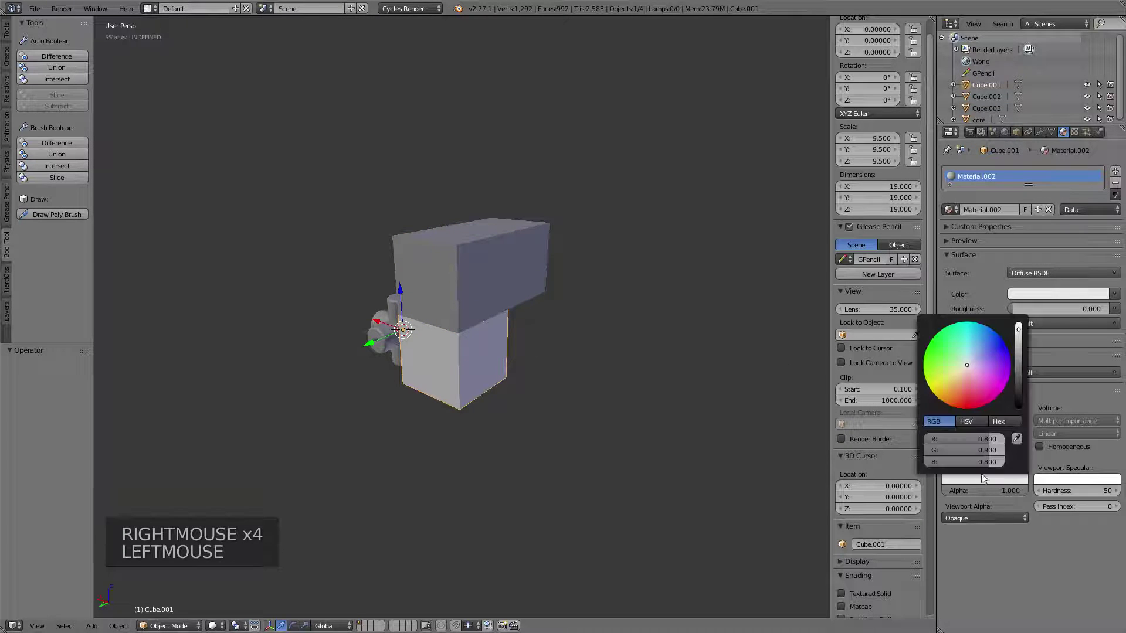
pyautogui.moveTo(960, 367); pyautogui.dragTo(937, 384)
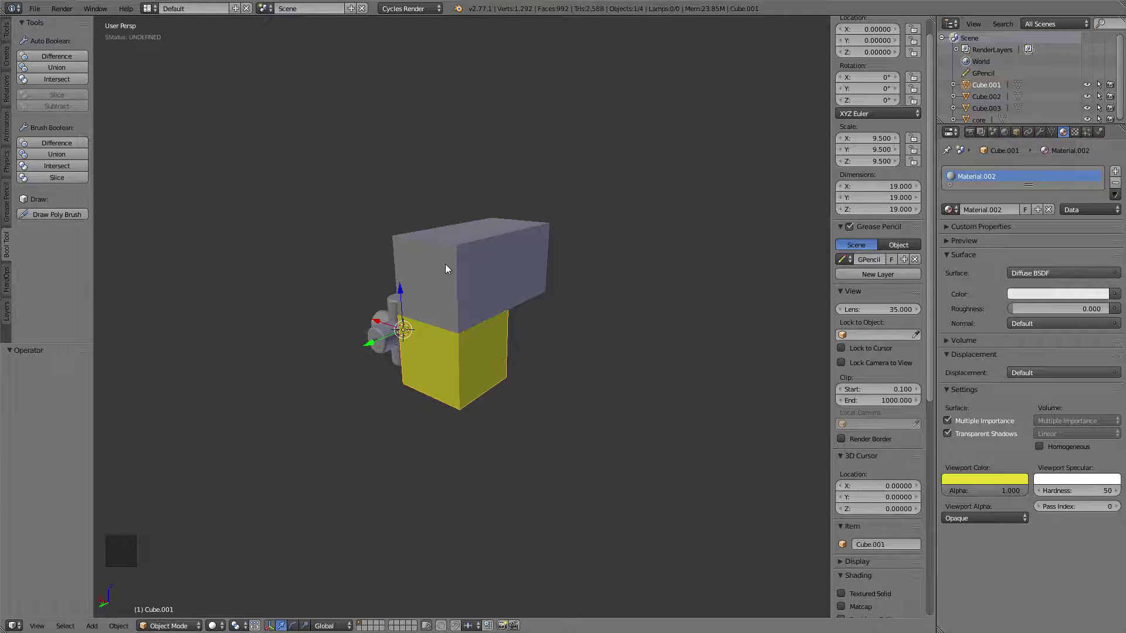
# Add a new material to the edge cube above the yellow centre cube and set its viewport colour to green
pyautogui.rightClick(445, 265)
pyautogui.click(1004, 211)
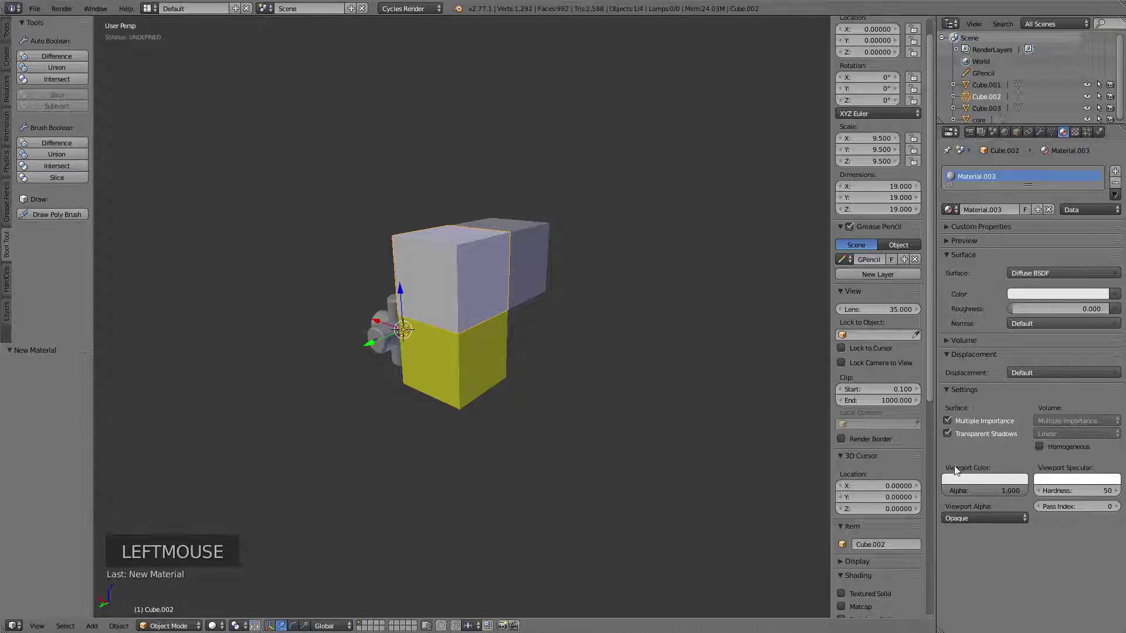
pyautogui.click(968, 477)
pyautogui.click(948, 372)
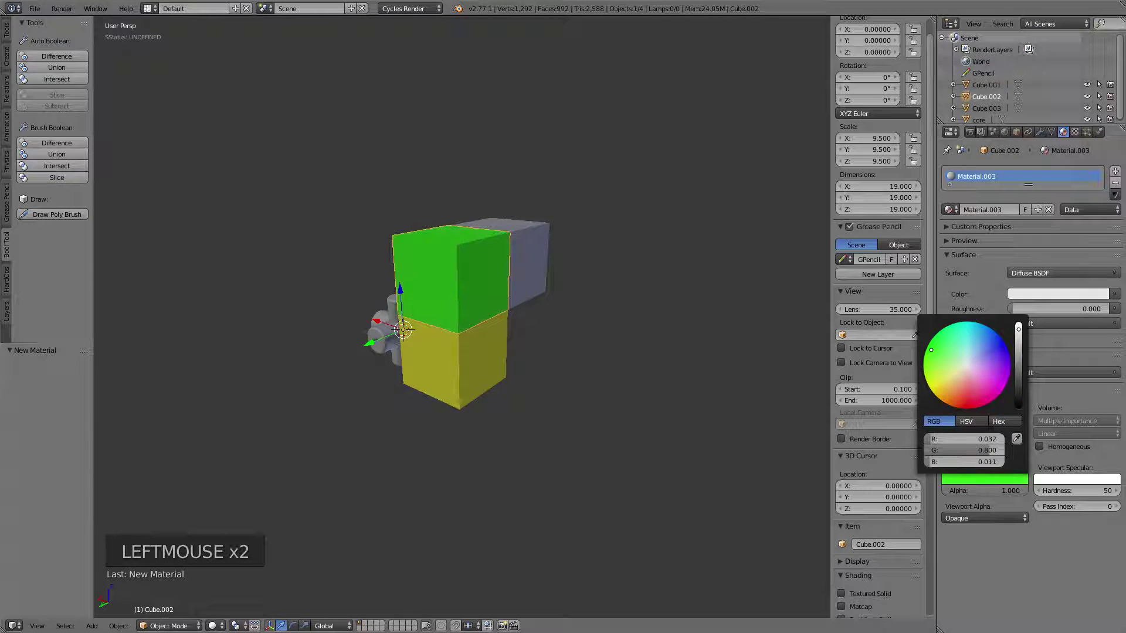
# Add a new material to the corner cube beside the green edge cube and set its viewport colour to blue
pyautogui.rightClick(536, 262)
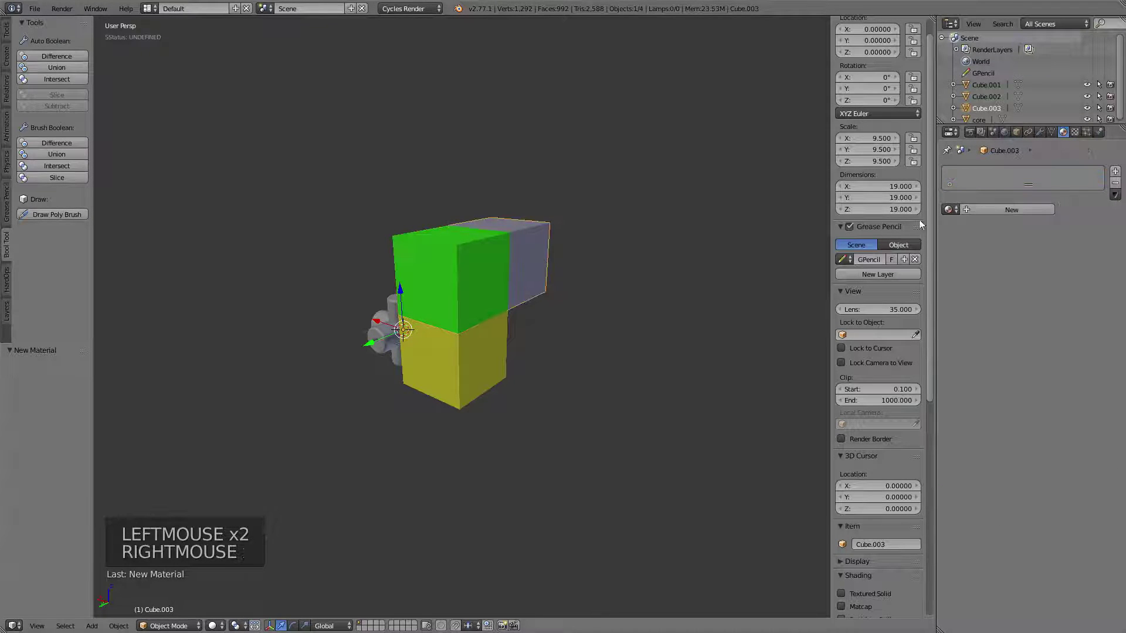
pyautogui.click(990, 209)
pyautogui.click(968, 479)
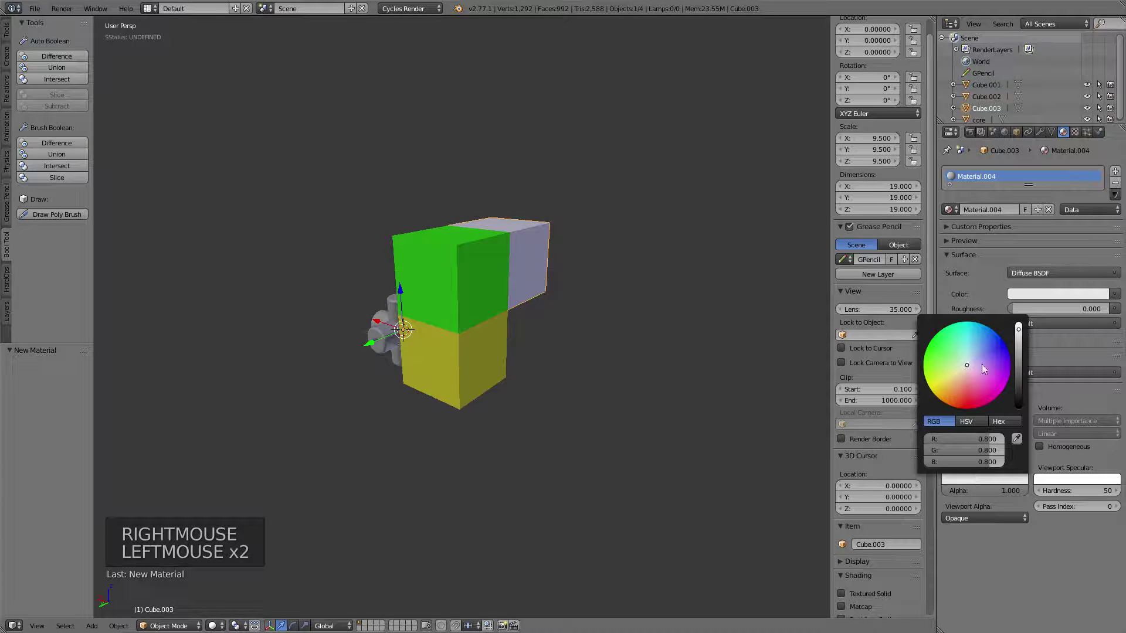
pyautogui.click(1000, 340)
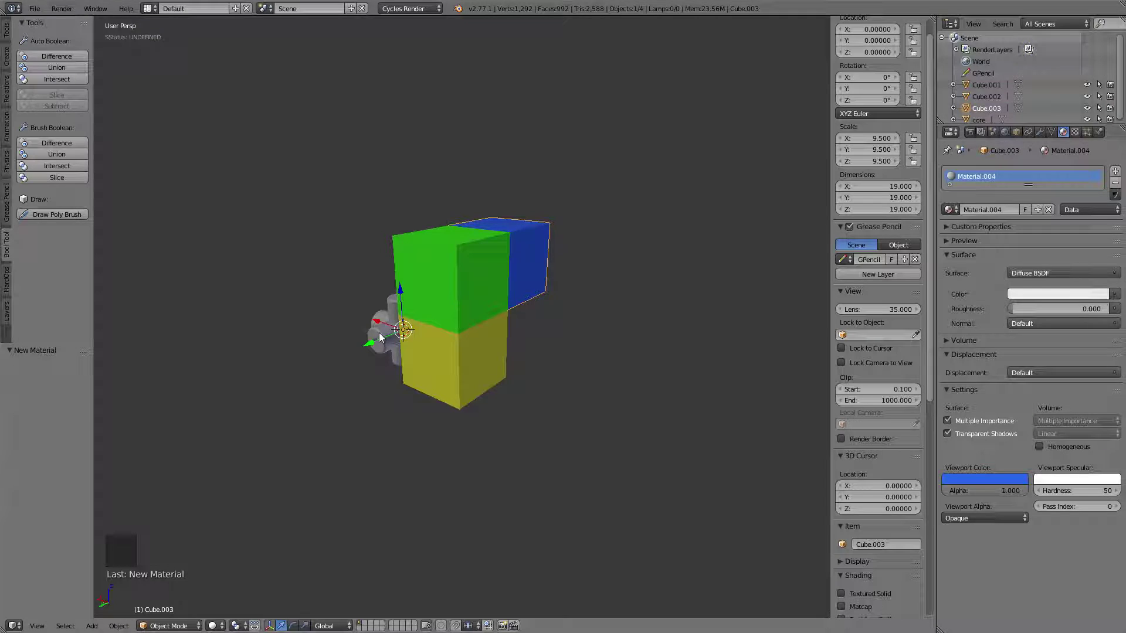
# Rename the blue corner cube's material as Corner
pyautogui.click(987, 209)
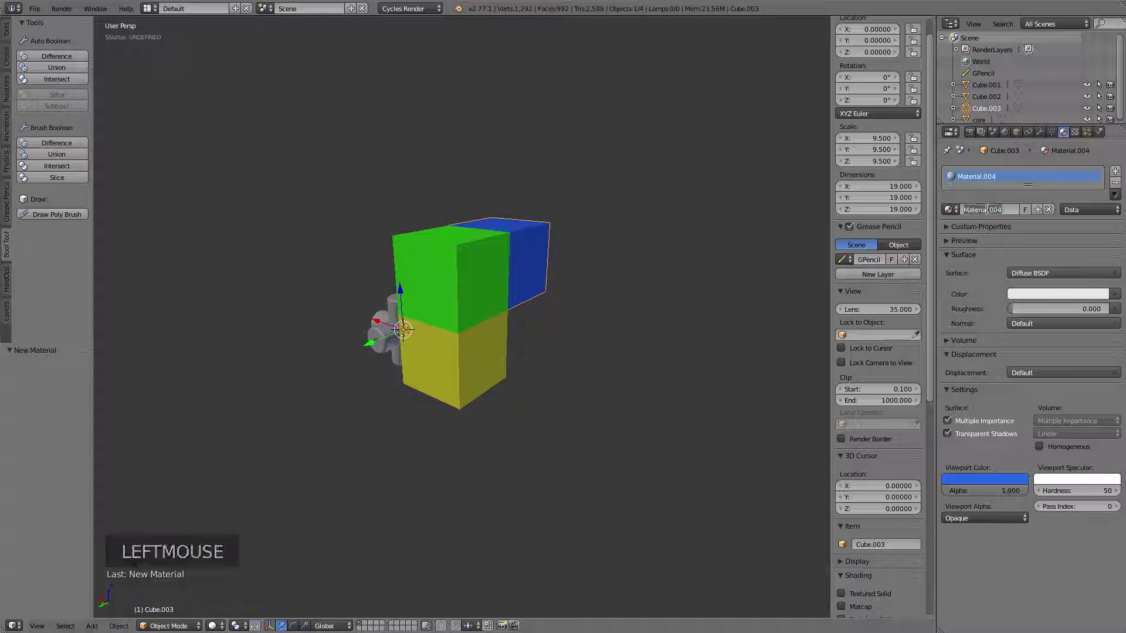
pyautogui.write('Con')
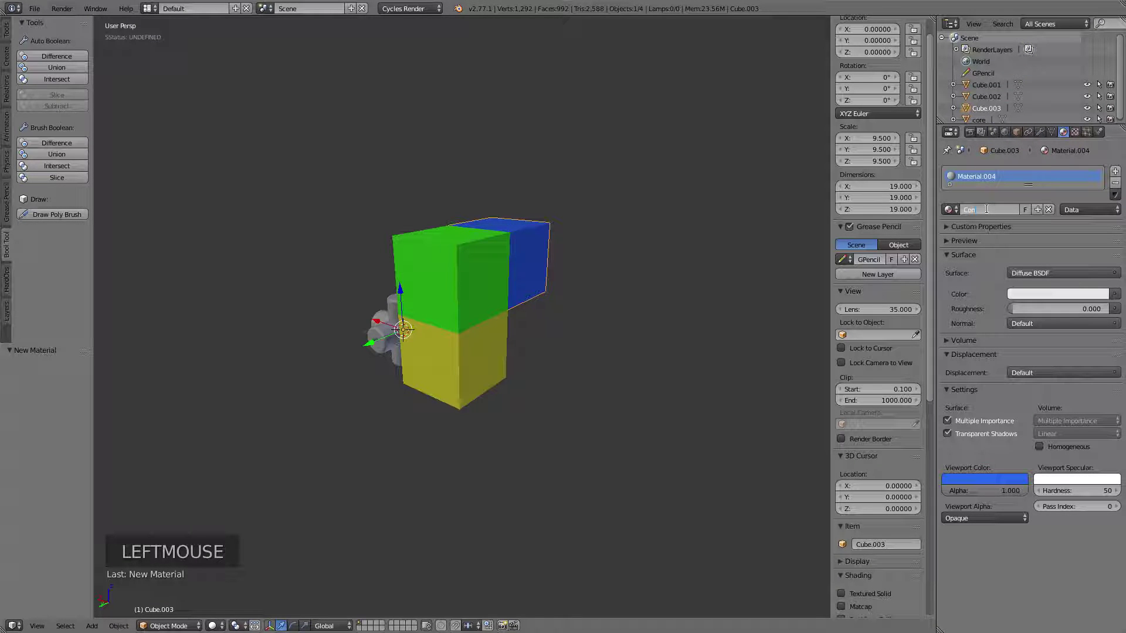
pyautogui.write('ner')
pyautogui.press('Return')
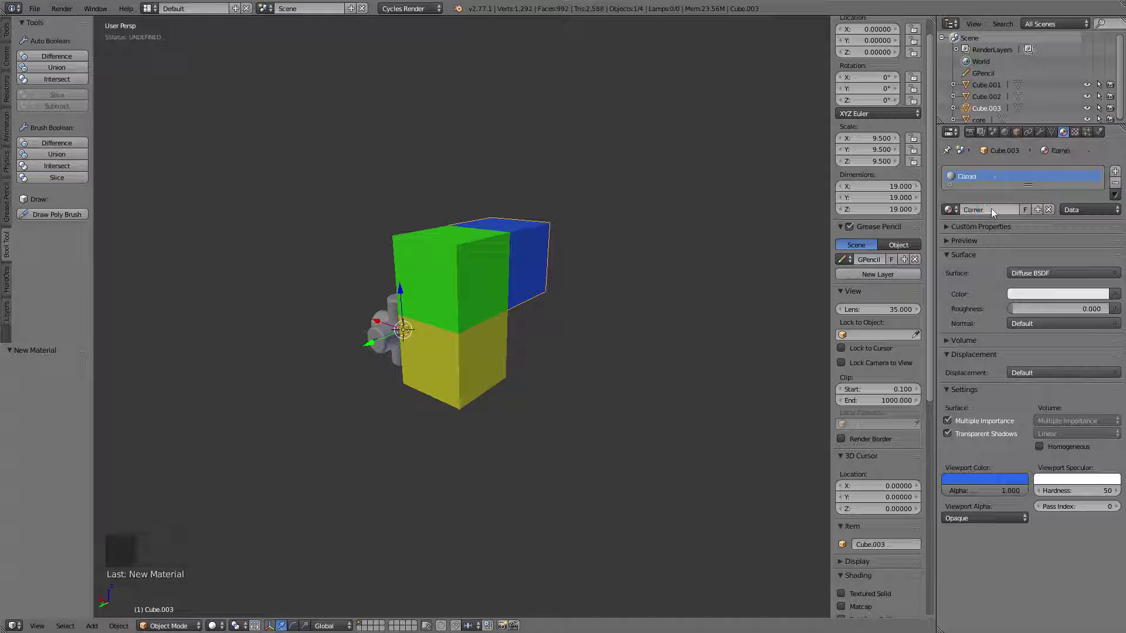
# Rename the green edge cube's material as edge
pyautogui.rightClick(477, 249)
pyautogui.click(971, 209)
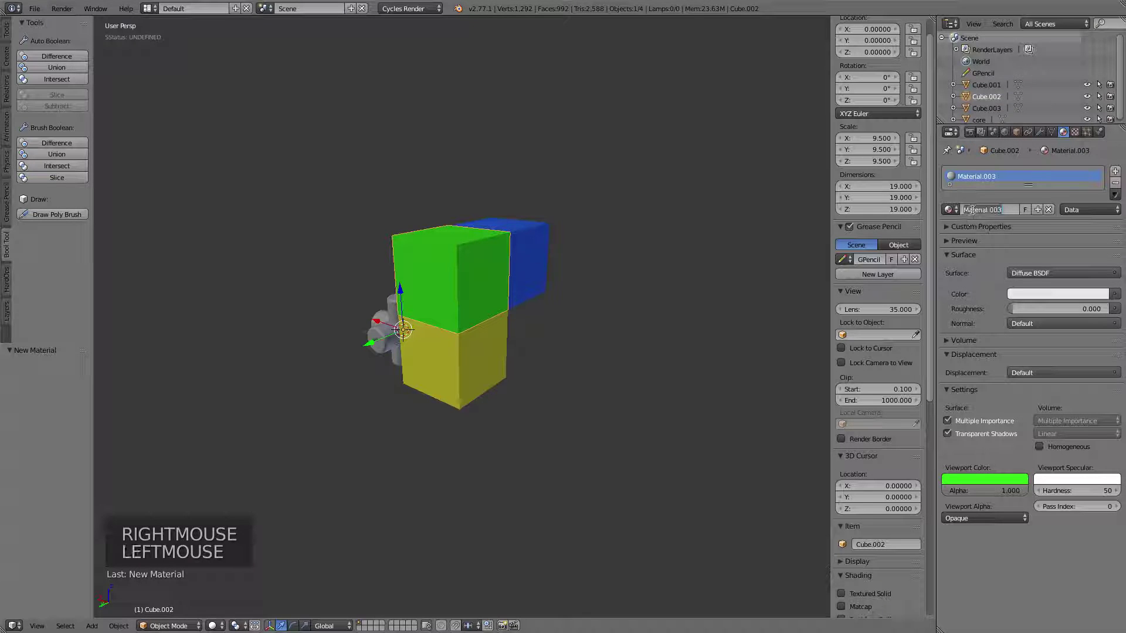
pyautogui.press('BackSpace')
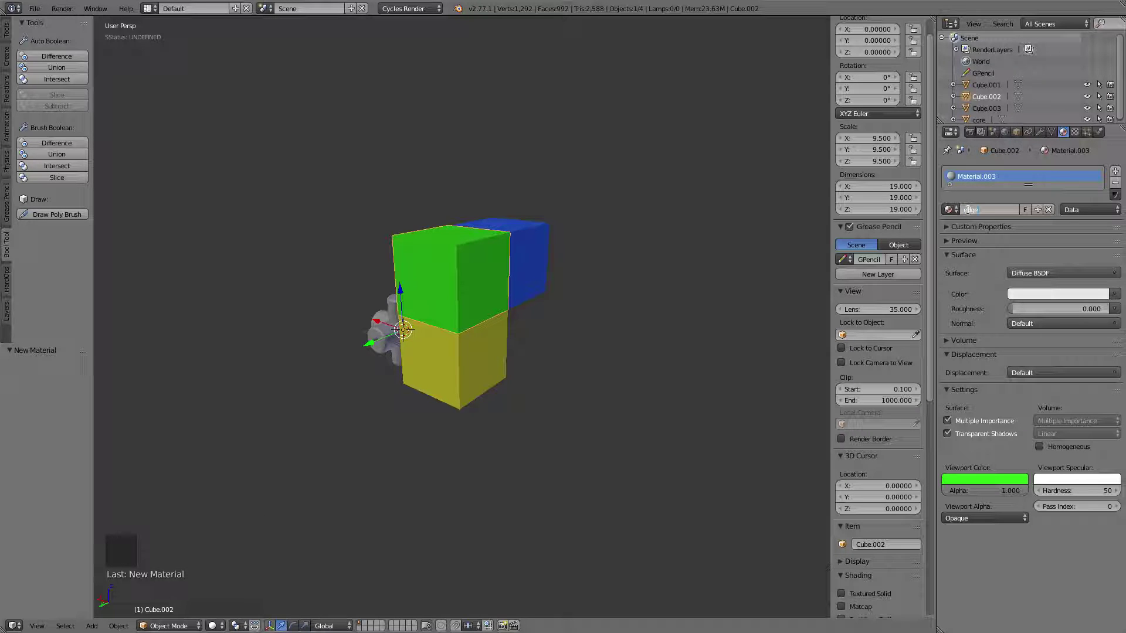
pyautogui.write('edge')
pyautogui.press('Return')
# Rename the yellow centre cube's material as CenterCap
pyautogui.rightClick(492, 340)
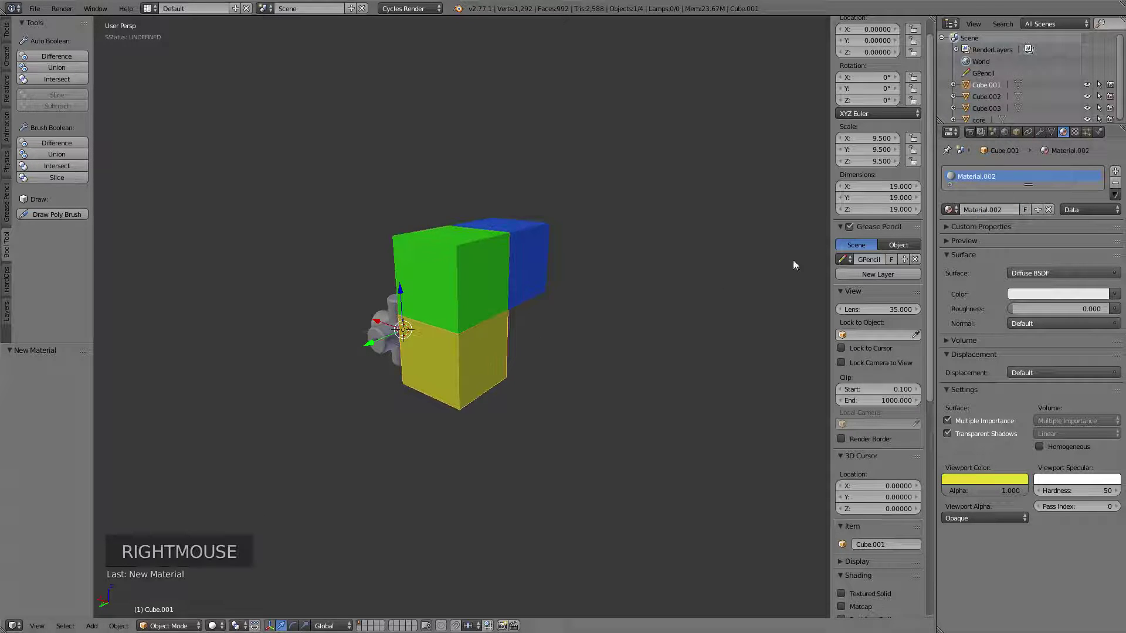
pyautogui.click(993, 209)
pyautogui.press('BackSpace')
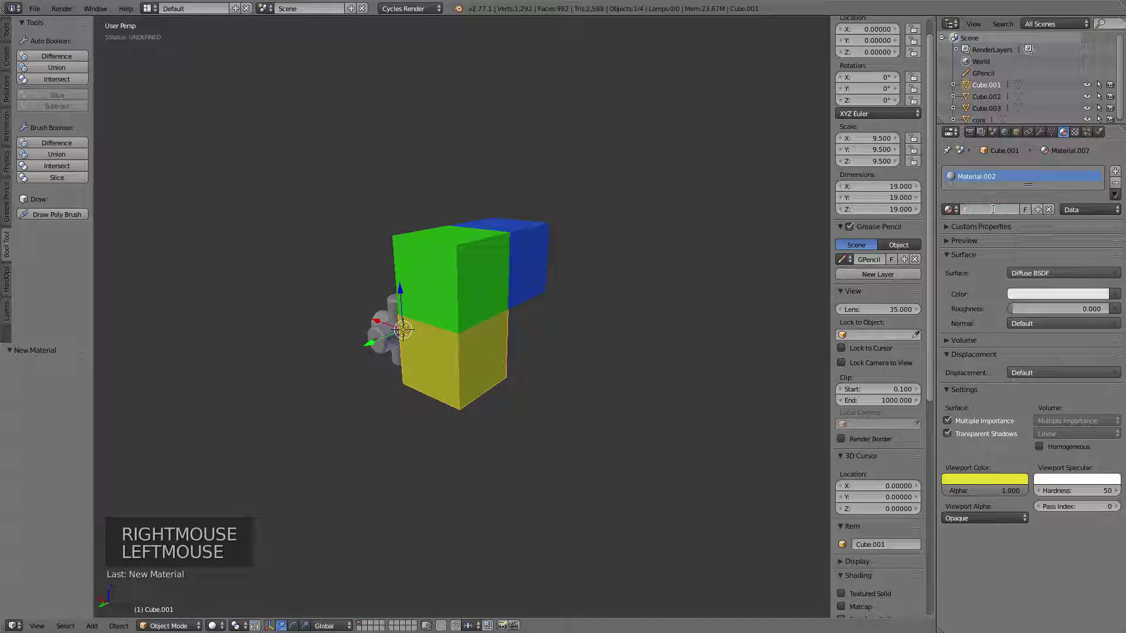
pyautogui.write('CenterCap')
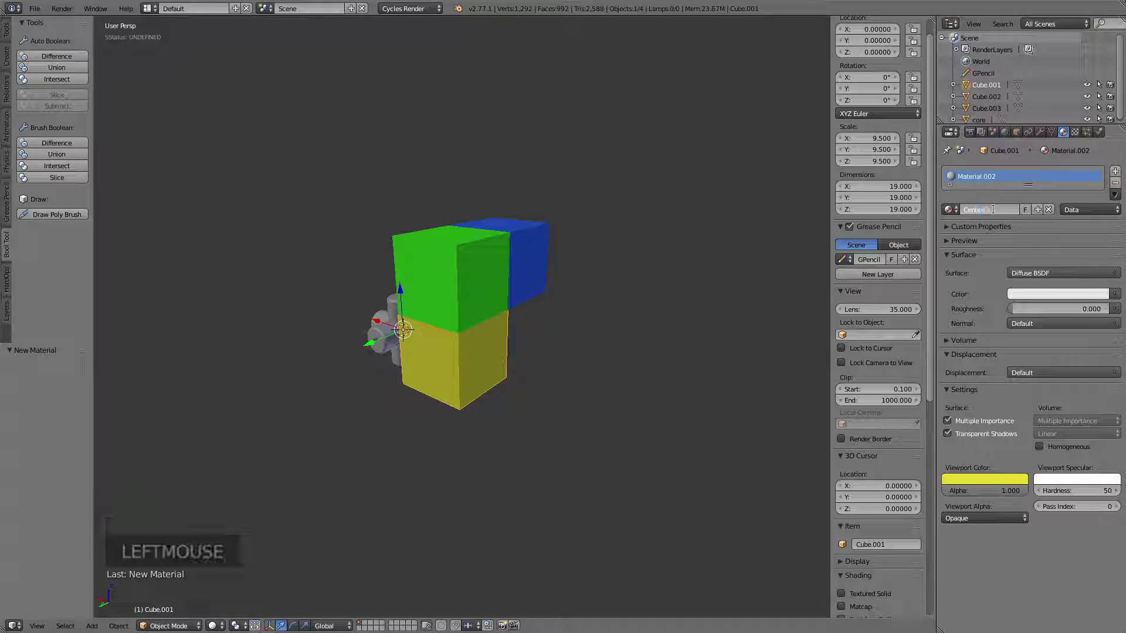
pyautogui.press('Return')
# Add a new material named Core to the core and set its viewport colour to cyan
pyautogui.rightClick(387, 326)
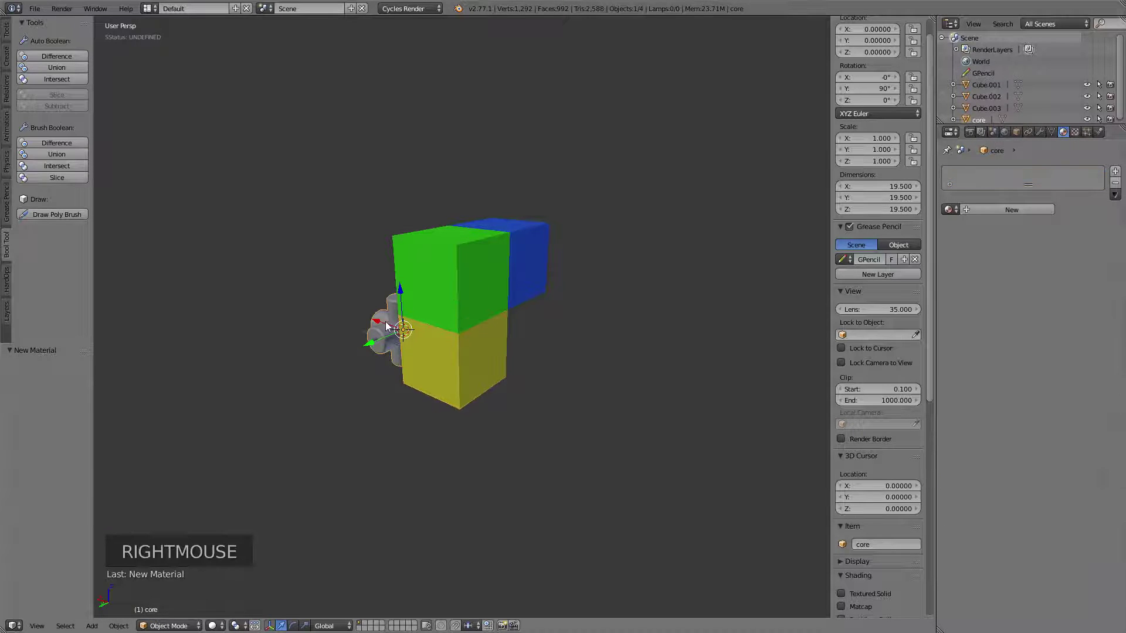
pyautogui.click(991, 210)
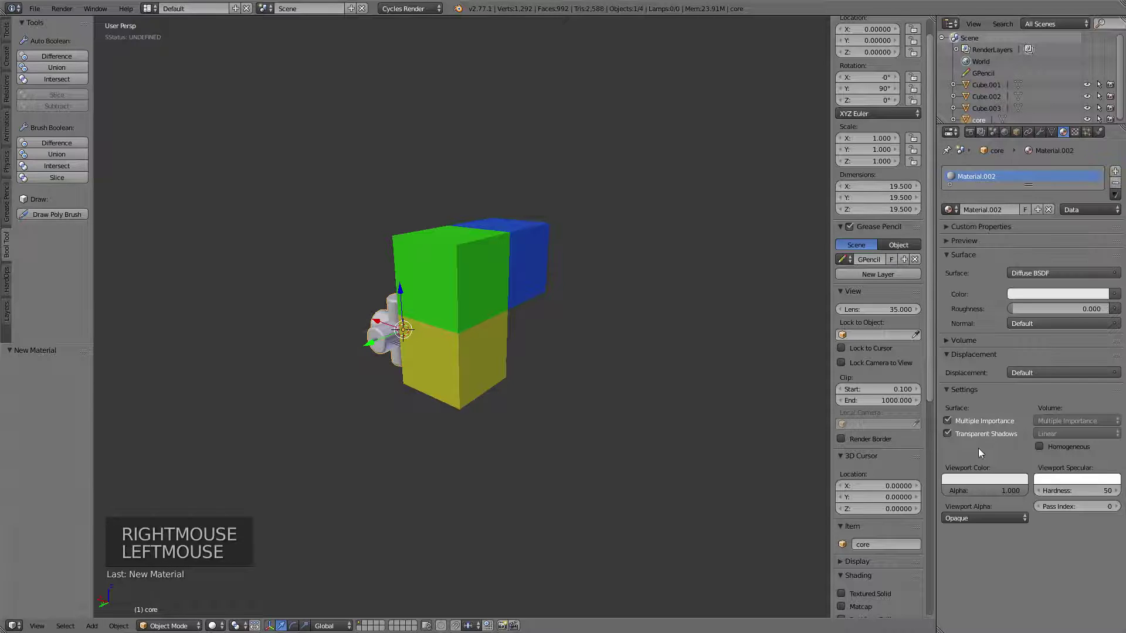
pyautogui.click(981, 476)
pyautogui.moveTo(985, 345); pyautogui.dragTo(973, 335)
pyautogui.rightClick(977, 338)
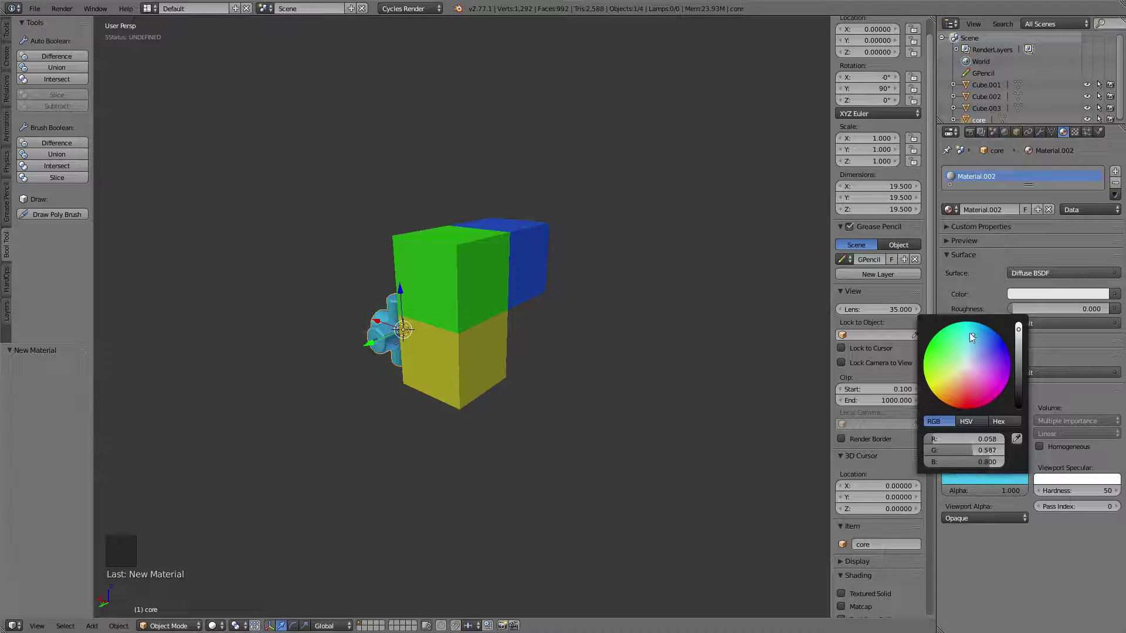
pyautogui.click(983, 210)
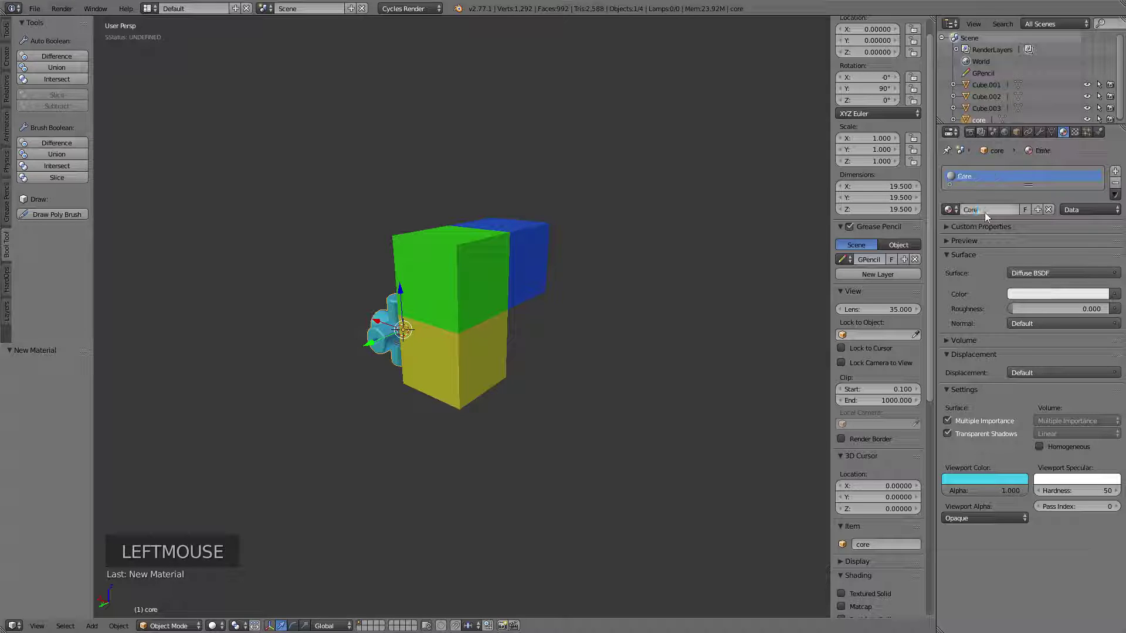
# Select the blue corner, green edge and yellow centre cubes together and examine their arrangement around the core
pyautogui.keyDown('shift'); pyautogui.moveTo(434, 274); pyautogui.dragTo(463, 283, button='middle'); pyautogui.keyUp('shift')
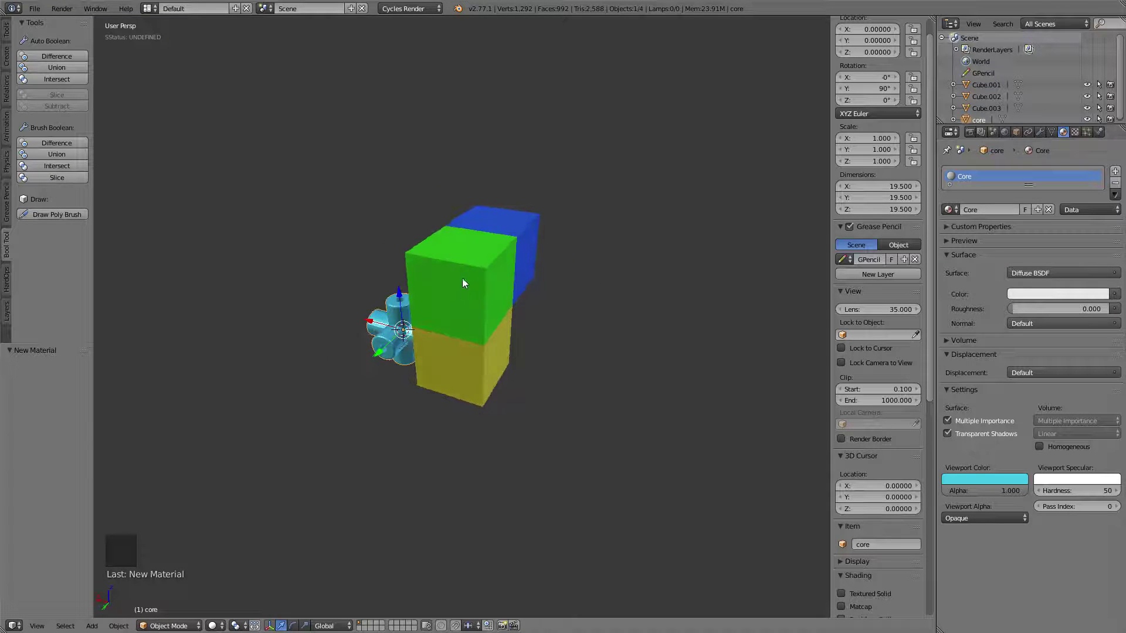
pyautogui.rightClick(512, 220)
pyautogui.keyDown('shift'); pyautogui.rightClick(456, 274); pyautogui.keyUp('shift')
pyautogui.keyDown('shift'); pyautogui.rightClick(463, 360); pyautogui.keyUp('shift')
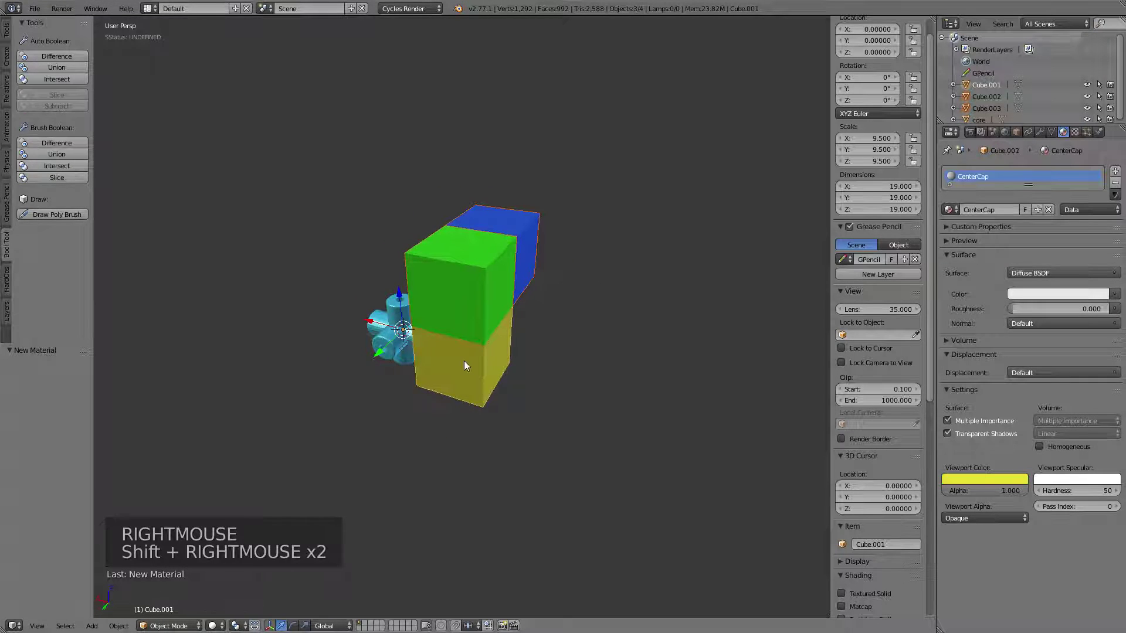
pyautogui.moveTo(651, 226); pyautogui.dragTo(623, 264, button='middle')
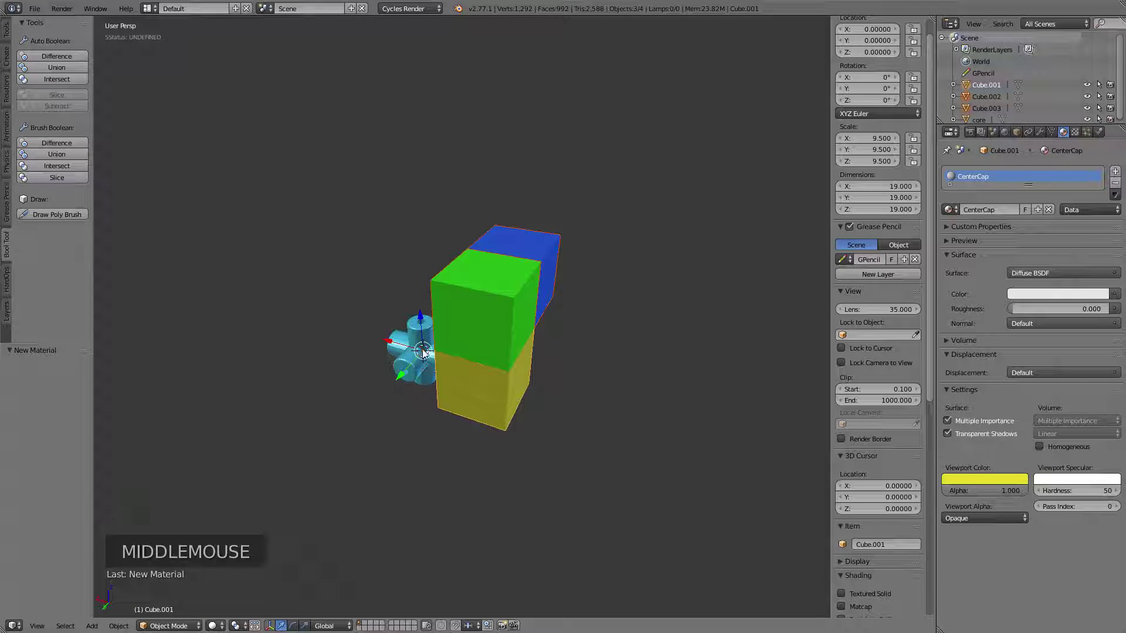
pyautogui.keyDown('shift'); pyautogui.moveTo(423, 352); pyautogui.dragTo(466, 328, button='middle'); pyautogui.keyUp('shift')
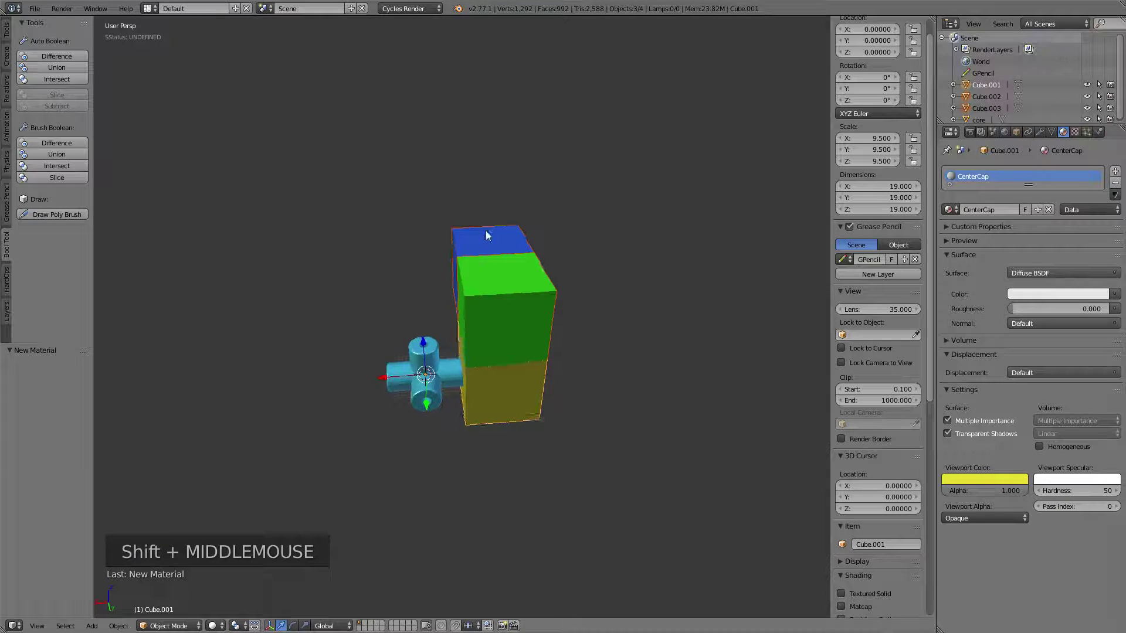
# Select only the blue corner and green edge cubes and try rotating them around the core about the global Z axis
pyautogui.rightClick(486, 240)
pyautogui.keyDown('shift'); pyautogui.rightClick(500, 293); pyautogui.keyUp('shift')
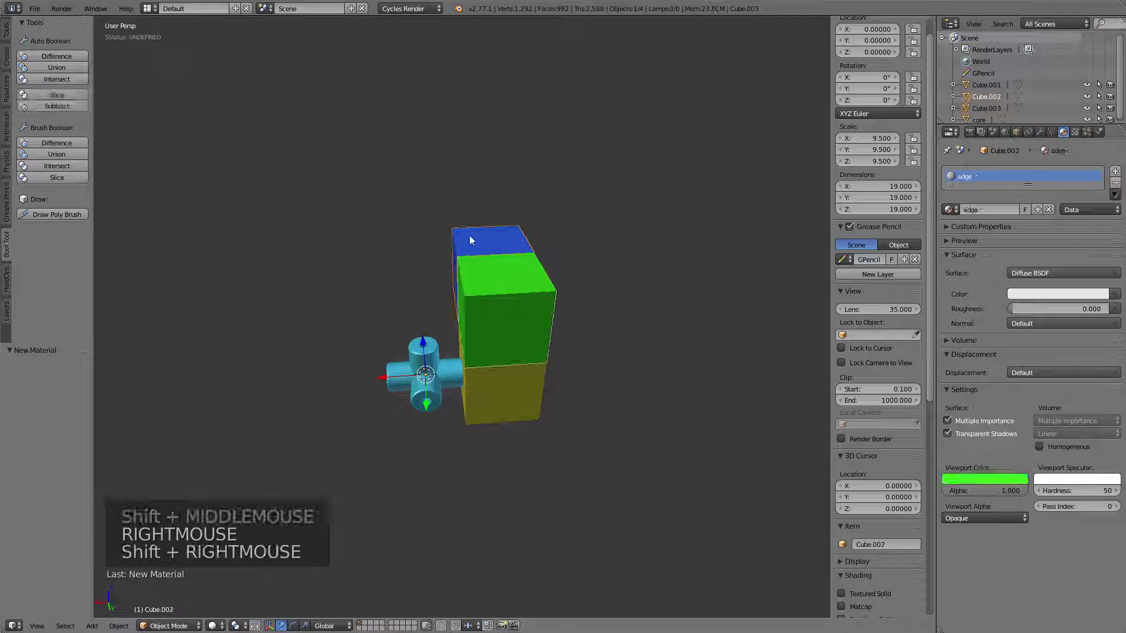
pyautogui.press('r')
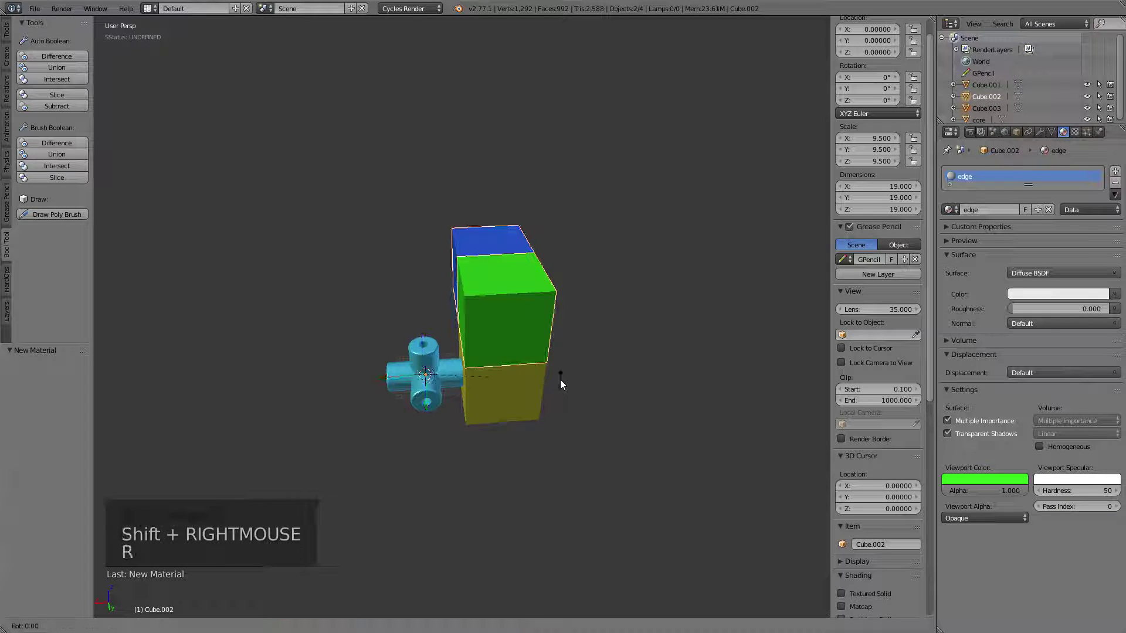
pyautogui.press('z')
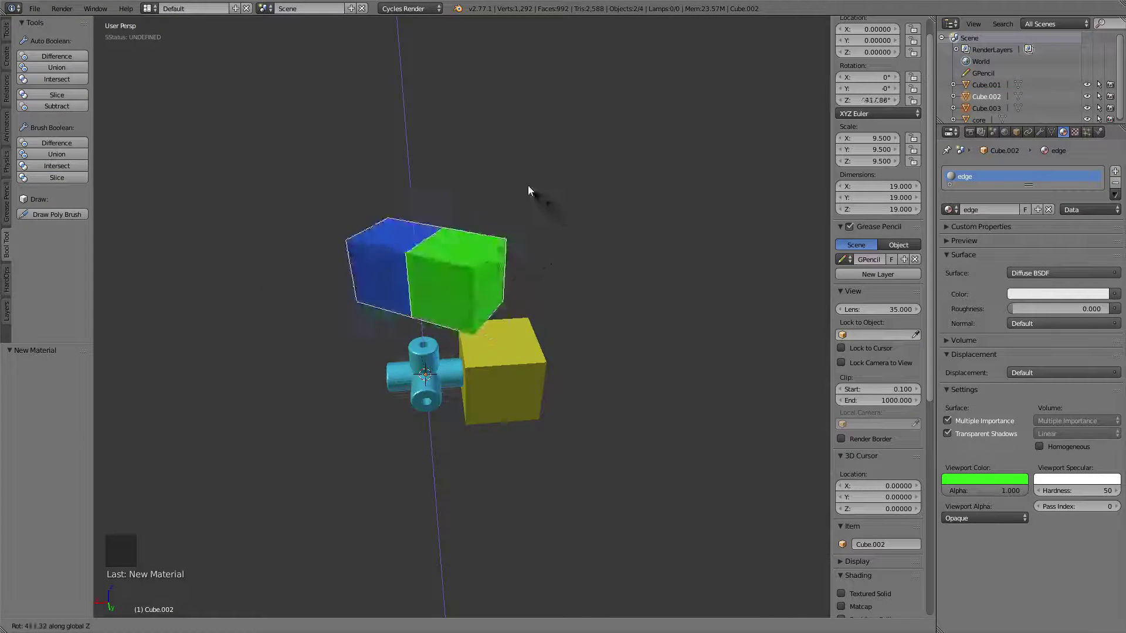
pyautogui.rightClick(537, 396)
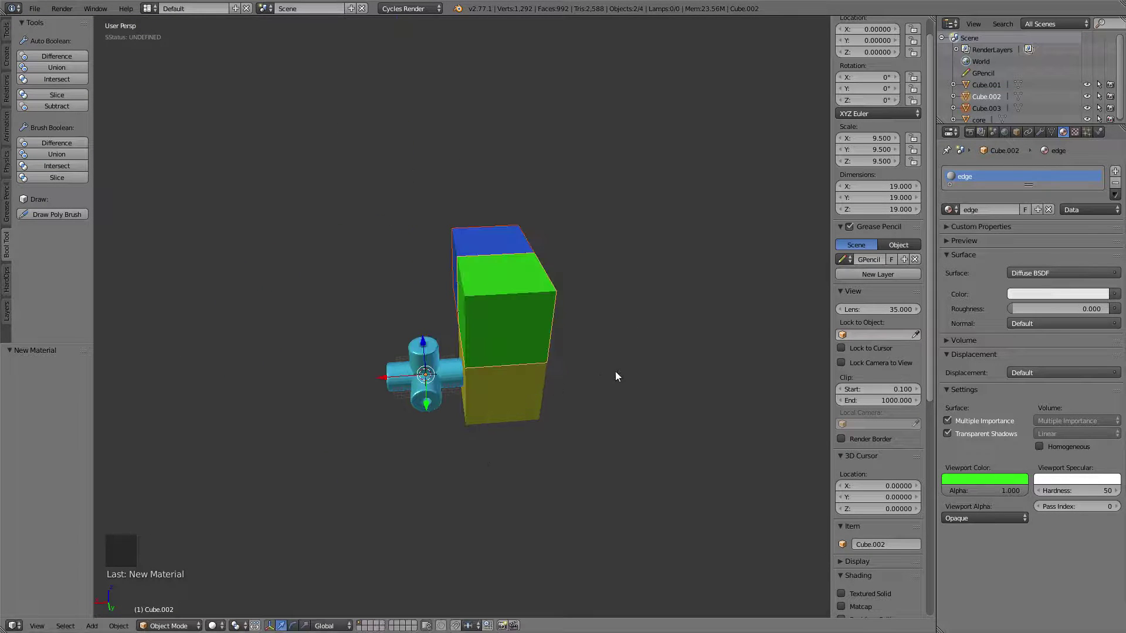
# Duplicate the corner and edge pair in place and rotate the copy 90° about the global Z axis
pyautogui.hotkey('shift', 'd')
pyautogui.rightClick(668, 385)
pyautogui.press('r')
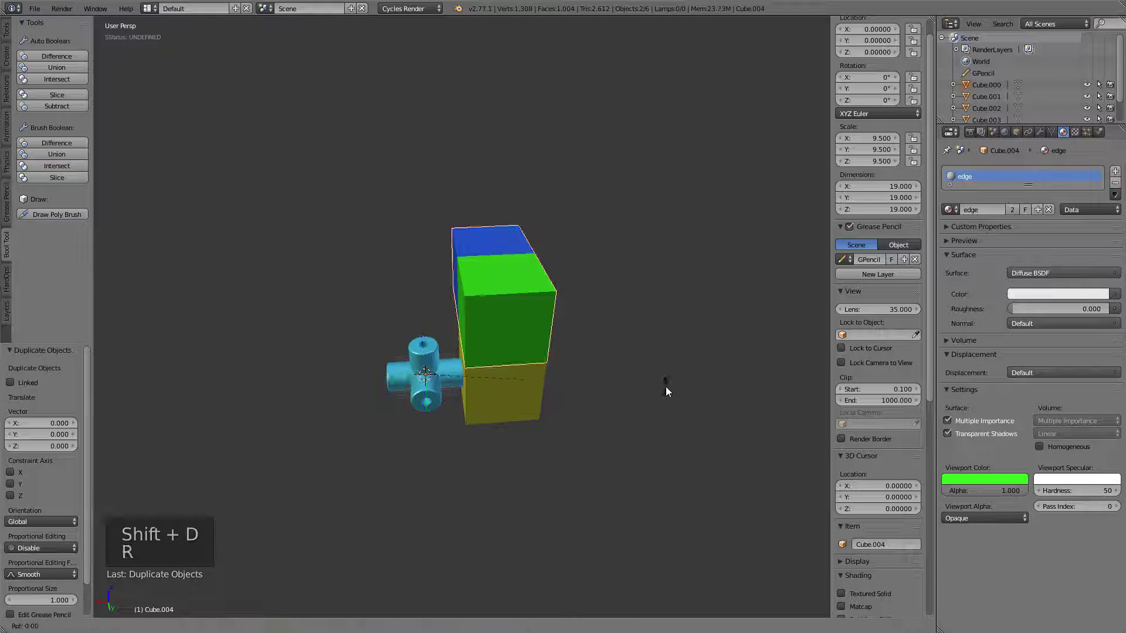
pyautogui.press('z')
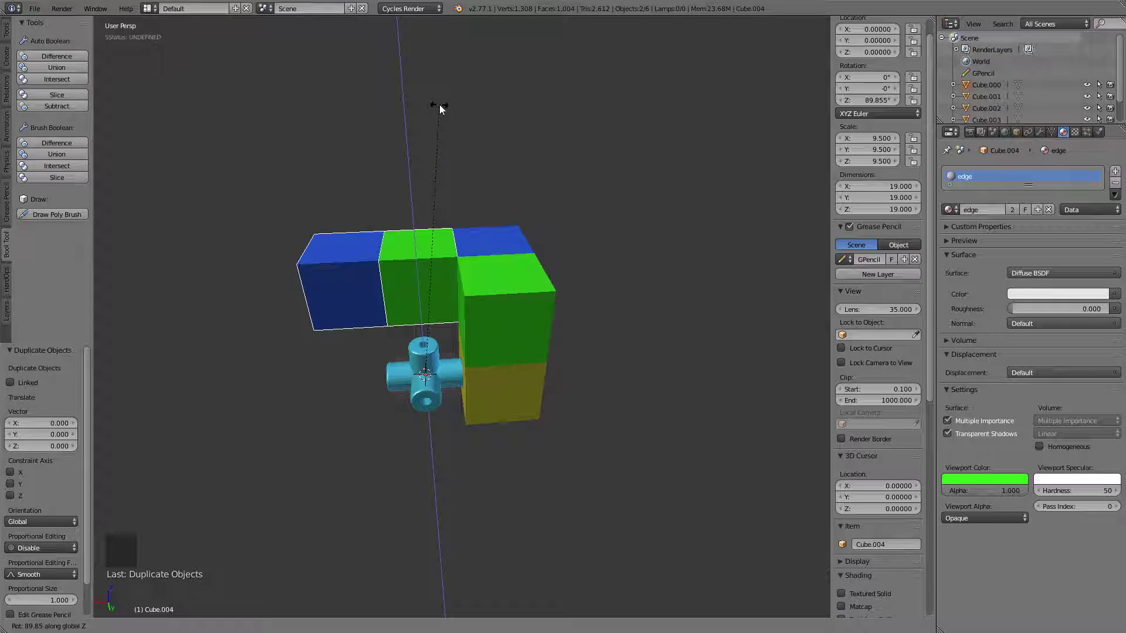
pyautogui.write('90')
pyautogui.press('Return')
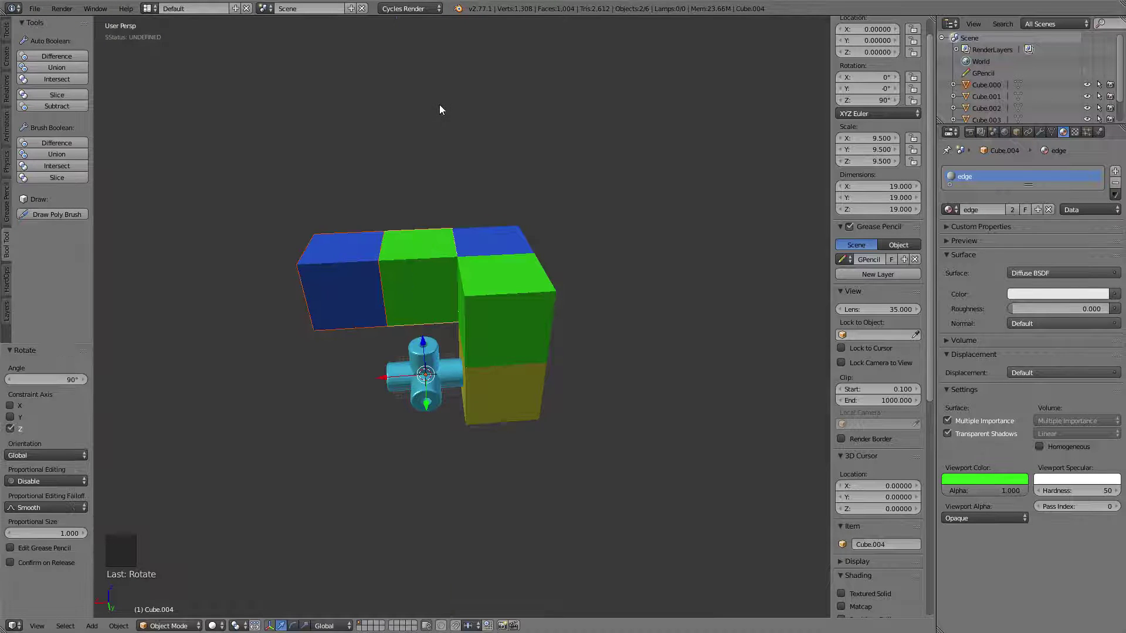
# Add the original corner and edge cubes to the selection, duplicate all four and rotate the copies 180° about the global Z axis
pyautogui.keyDown('shift'); pyautogui.rightClick(474, 234); pyautogui.keyUp('shift')
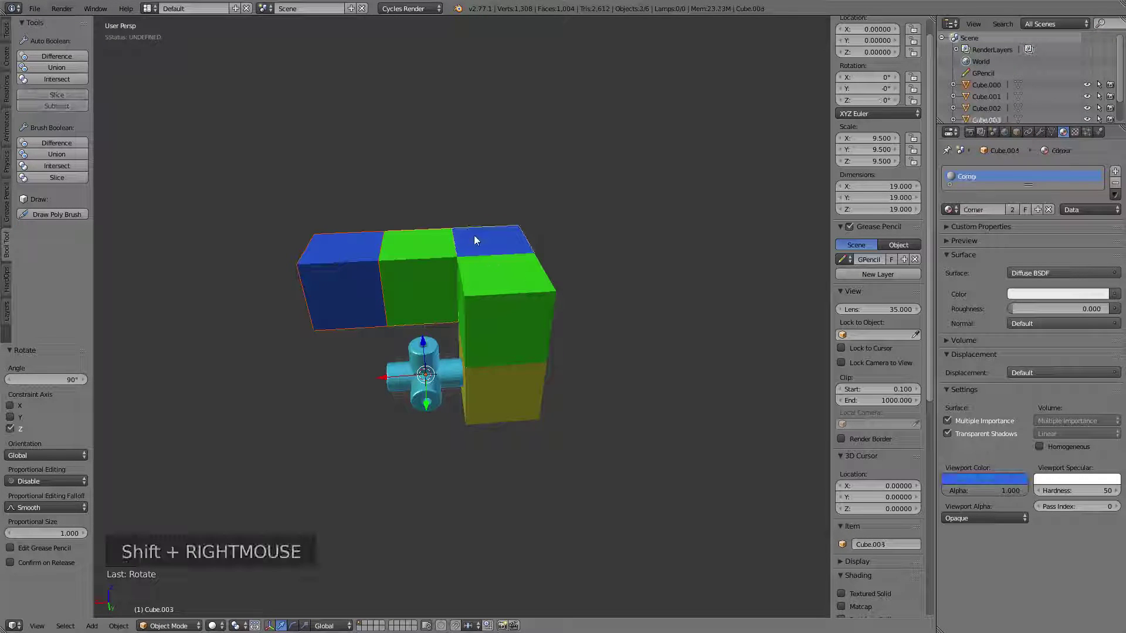
pyautogui.keyDown('shift'); pyautogui.rightClick(501, 290); pyautogui.keyUp('shift')
pyautogui.hotkey('shift', 'd')
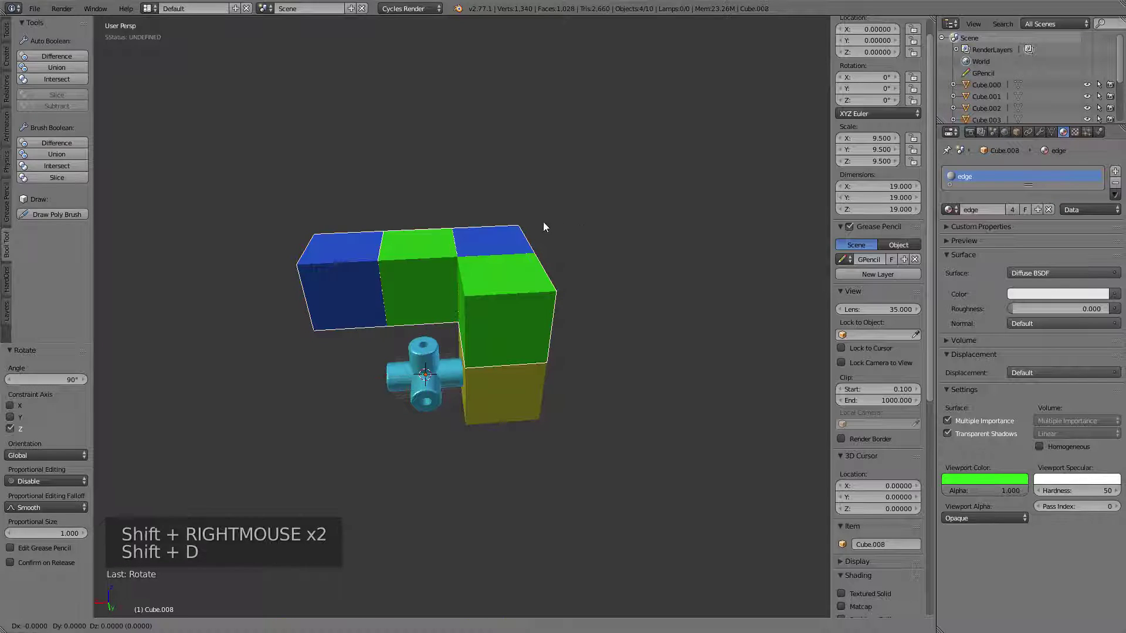
pyautogui.write('r180')
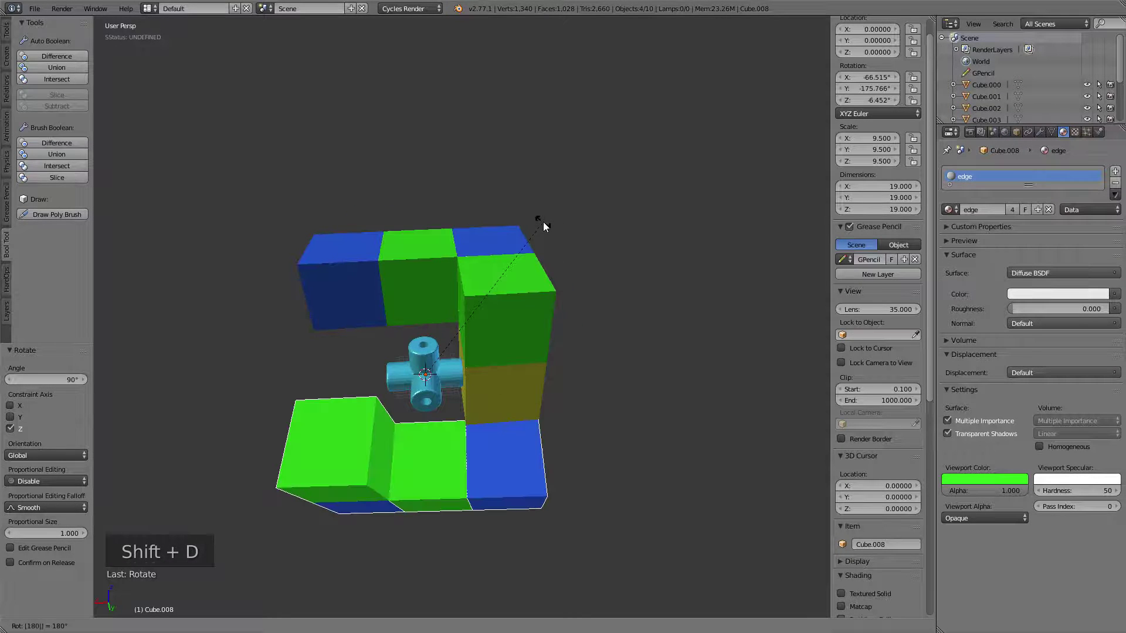
pyautogui.write('z')
pyautogui.press('Return')
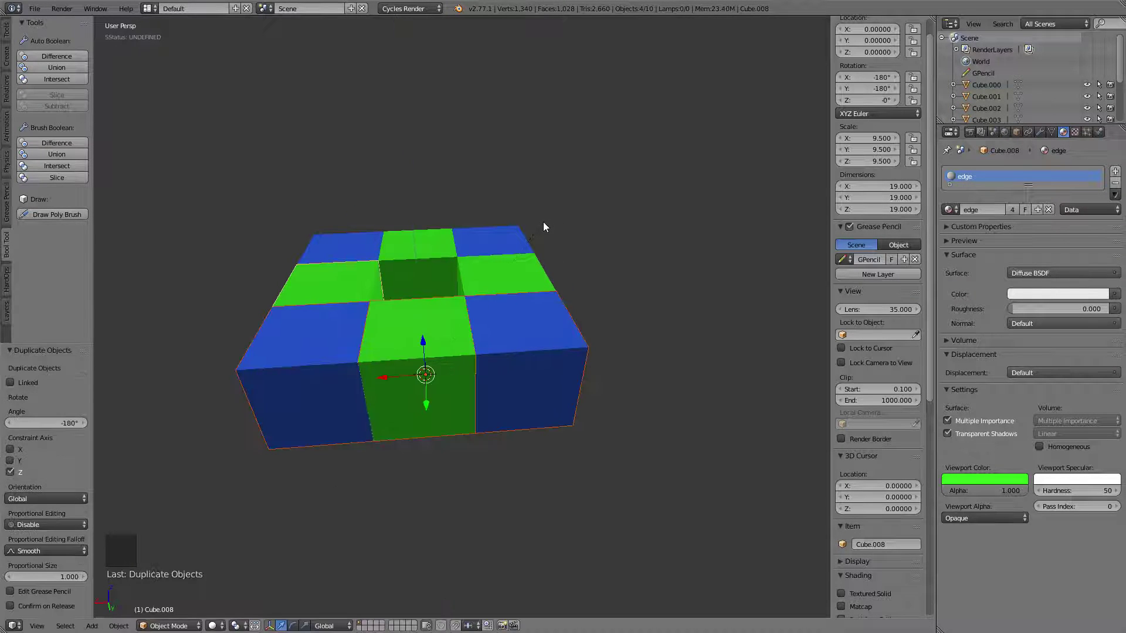
# Select all eight corner and edge cubes of the layer and try rotating them together about the global Z axis
pyautogui.keyDown('shift'); pyautogui.moveTo(553, 225); pyautogui.dragTo(540, 269, button='middle'); pyautogui.keyUp('shift')
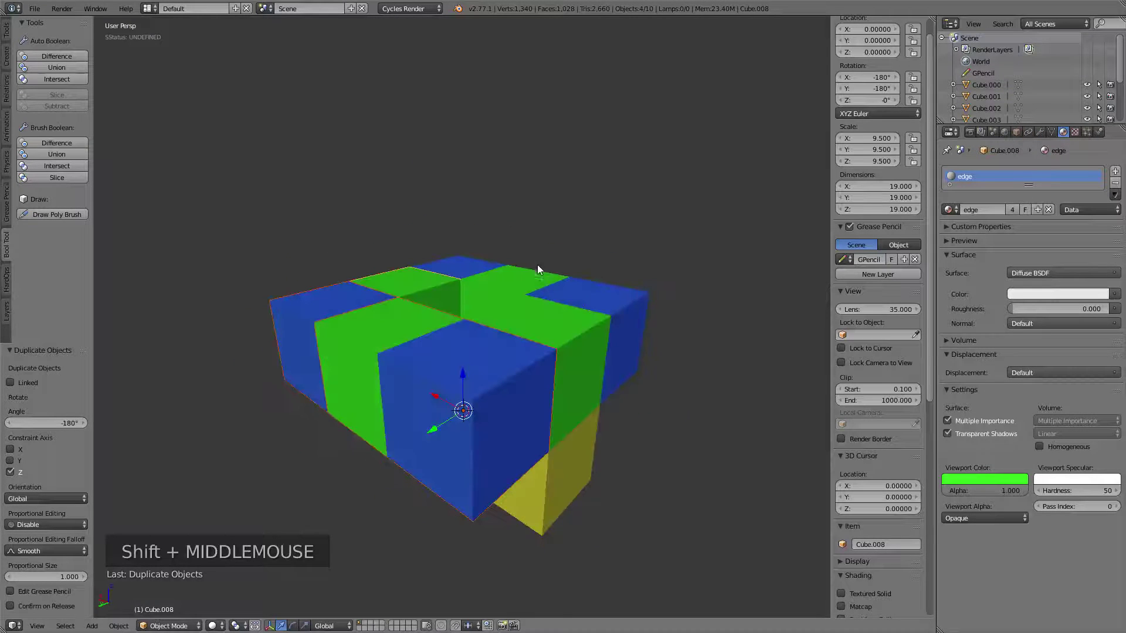
pyautogui.keyDown('shift'); pyautogui.rightClick(553, 336); pyautogui.keyUp('shift')
pyautogui.keyDown('shift'); pyautogui.rightClick(558, 281); pyautogui.keyUp('shift')
pyautogui.keyDown('shift'); pyautogui.rightClick(502, 269); pyautogui.keyUp('shift')
pyautogui.keyDown('shift'); pyautogui.rightClick(407, 281); pyautogui.keyUp('shift')
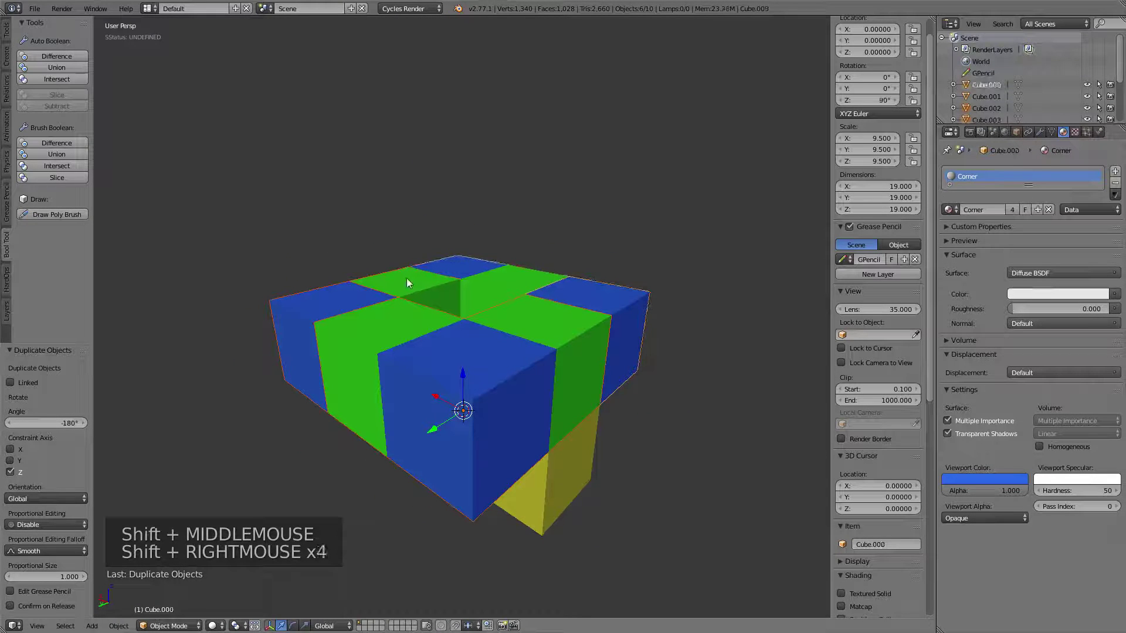
pyautogui.keyDown('shift'); pyautogui.rightClick(544, 326); pyautogui.keyUp('shift')
pyautogui.press('r')
pyautogui.press('z')
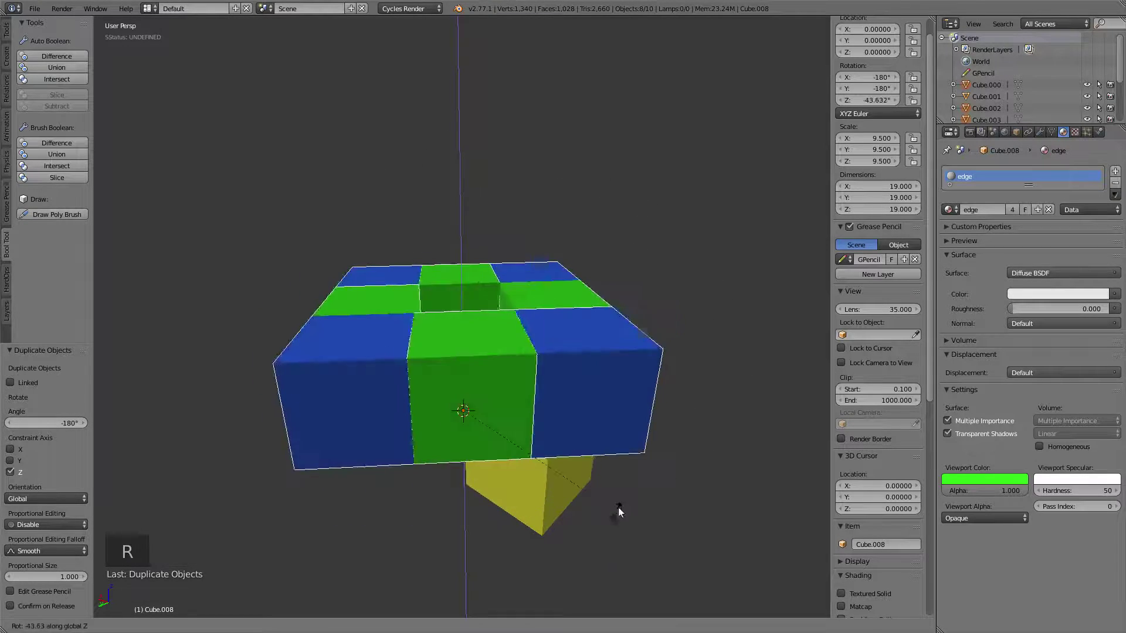
pyautogui.rightClick(573, 204)
# Delete the six duplicated corner and edge cubes, keeping the original blue corner, green edge and yellow centre blocks
pyautogui.moveTo(630, 289)
pyautogui.mouseDown(button='middle')
pyautogui.moveTo(625, 237)
pyautogui.moveTo(650, 308)
pyautogui.moveTo(621, 293)
pyautogui.mouseUp(button='middle')
pyautogui.rightClick(464, 329)
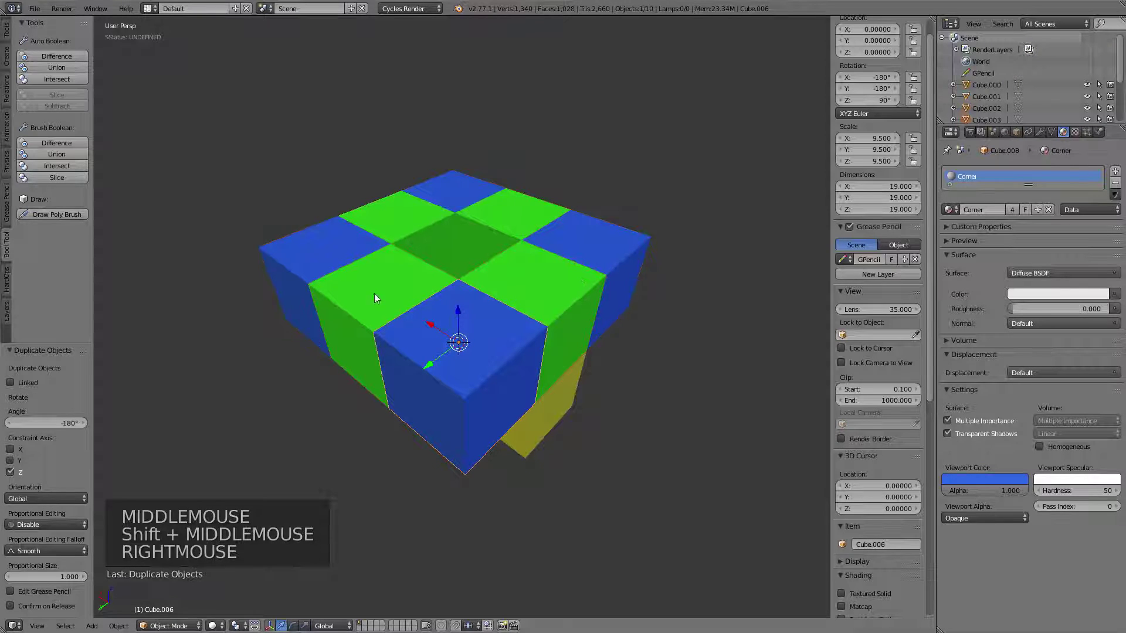
pyautogui.keyDown('shift'); pyautogui.rightClick(373, 292); pyautogui.keyUp('shift')
pyautogui.keyDown('shift'); pyautogui.rightClick(320, 241); pyautogui.keyUp('shift')
pyautogui.keyDown('shift'); pyautogui.rightClick(394, 215); pyautogui.keyUp('shift')
pyautogui.keyDown('shift'); pyautogui.rightClick(453, 186); pyautogui.keyUp('shift')
pyautogui.keyDown('shift'); pyautogui.rightClick(516, 221); pyautogui.keyUp('shift')
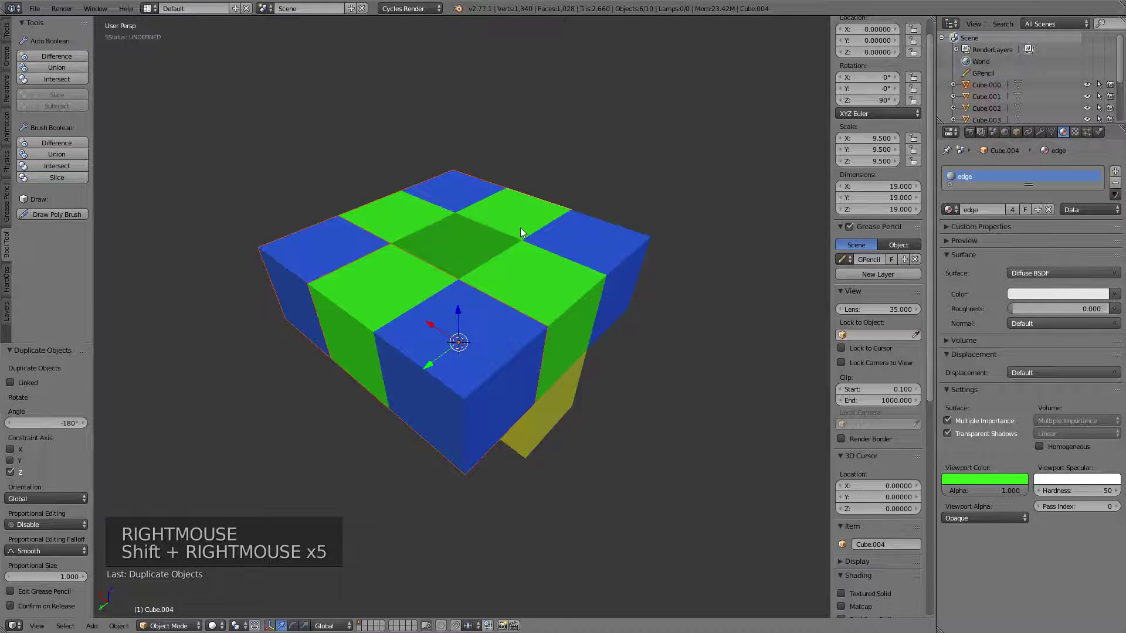
pyautogui.press('x')
pyautogui.click(519, 228)
# Add a UV sphere at the core's centre with 64 segments and 32 rings
pyautogui.keyDown('shift'); pyautogui.moveTo(488, 301); pyautogui.dragTo(602, 277, button='middle'); pyautogui.keyUp('shift')
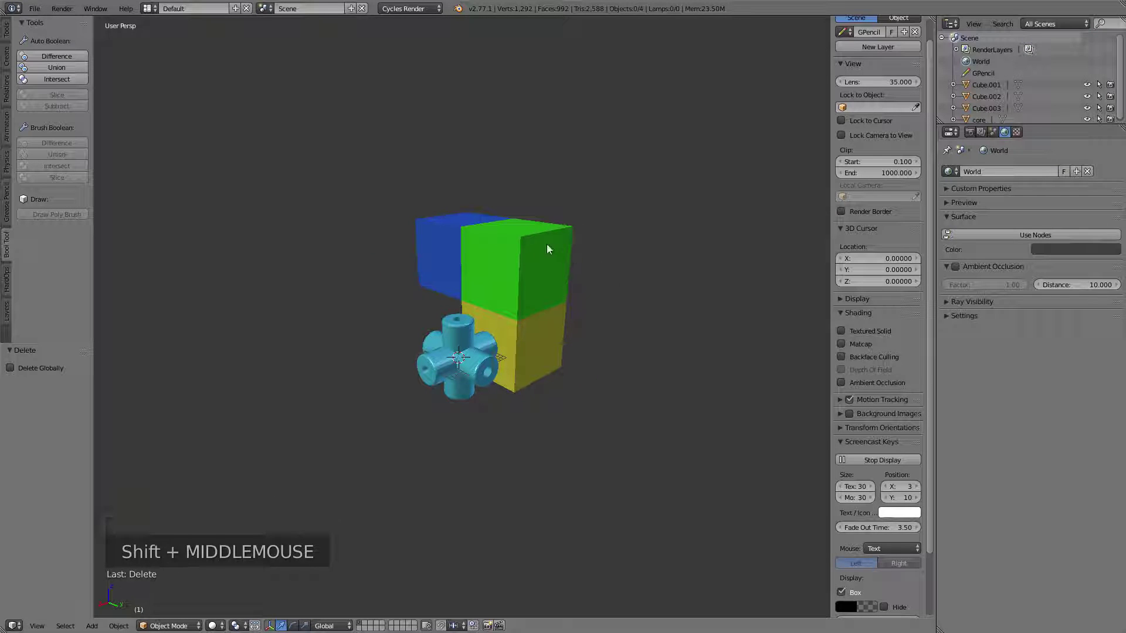
pyautogui.moveTo(533, 249); pyautogui.dragTo(534, 276, button='middle')
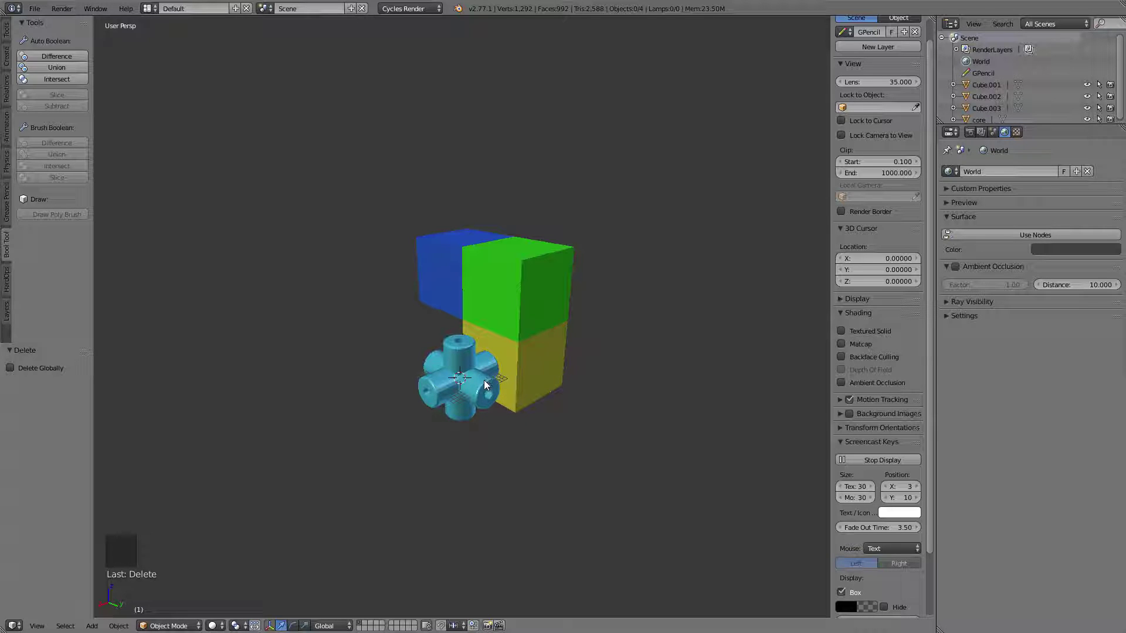
pyautogui.hotkey('shift', 'a')
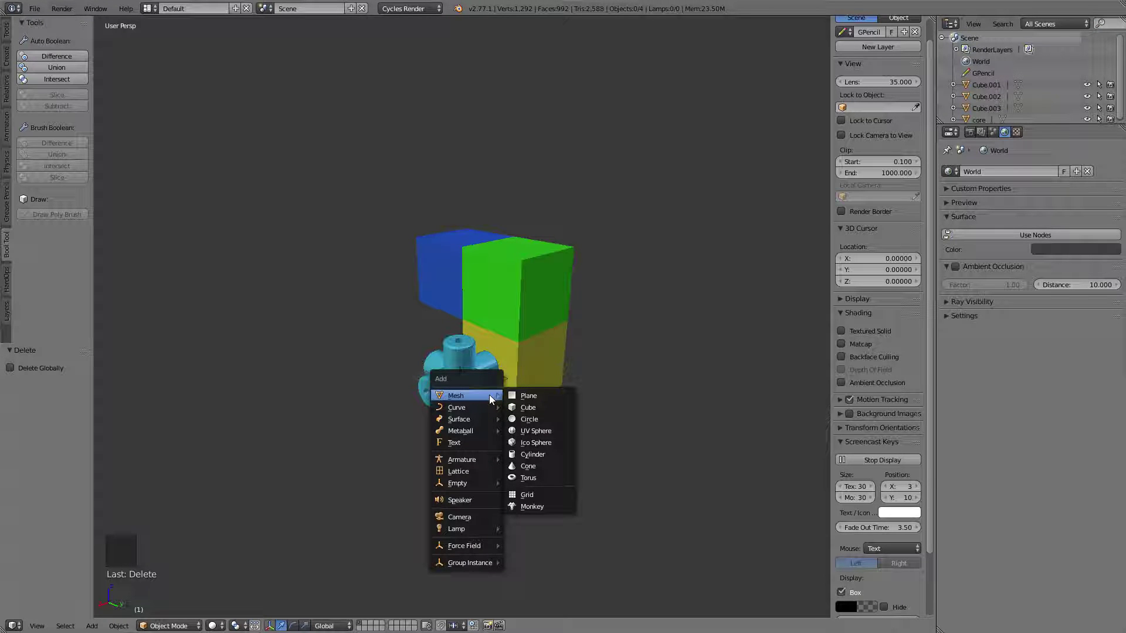
pyautogui.click(535, 432)
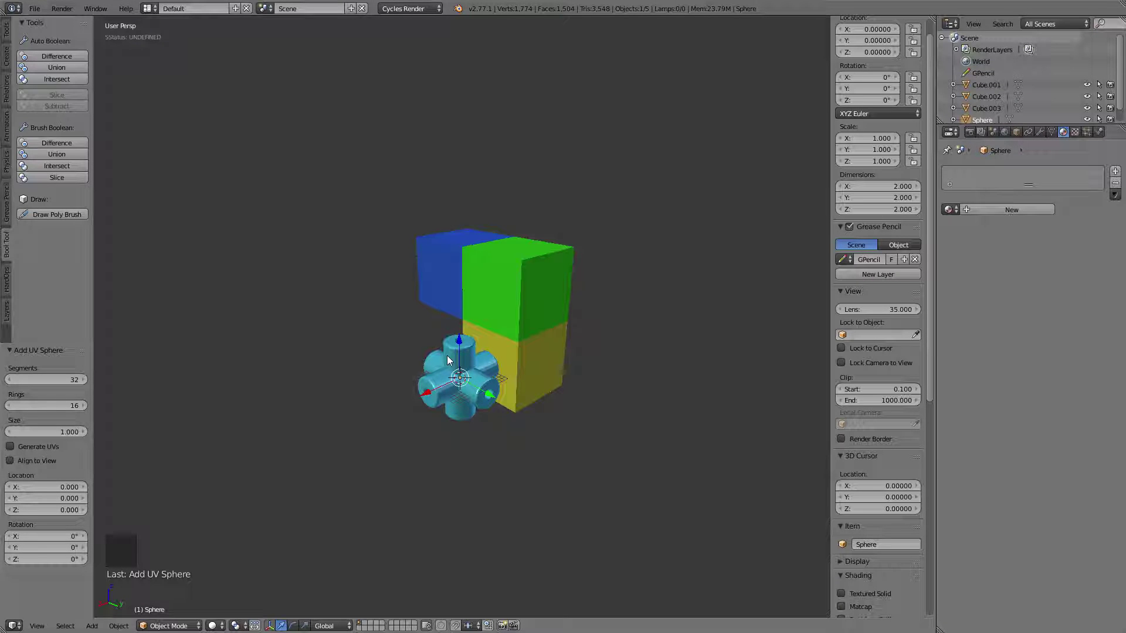
pyautogui.press('z')
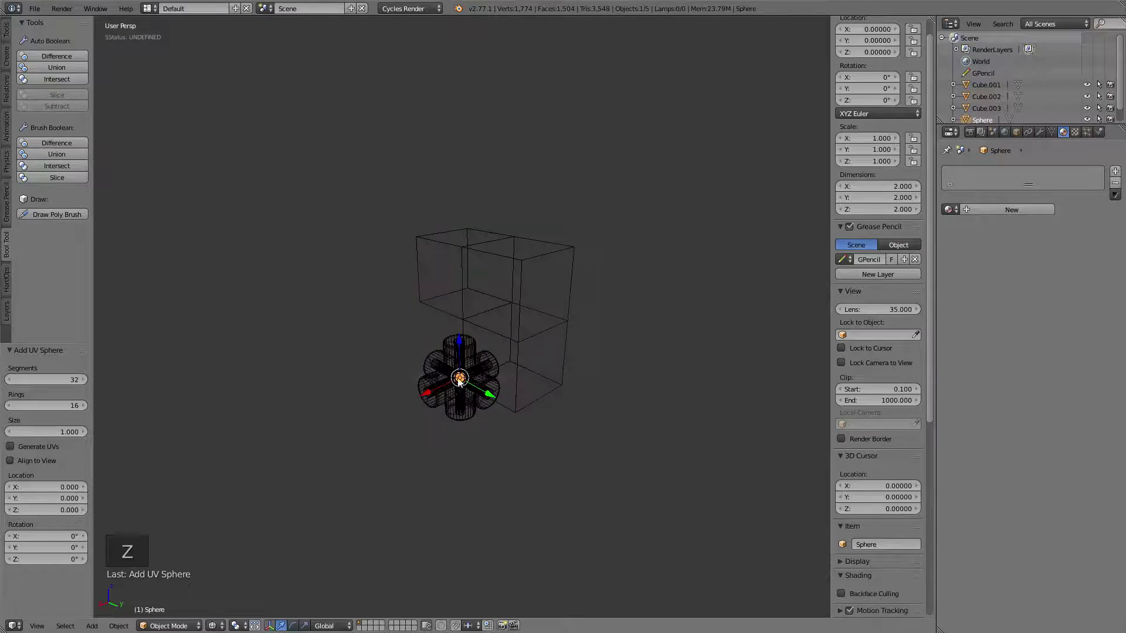
pyautogui.scroll(4, 459, 381)
pyautogui.scroll(13, 459, 381)
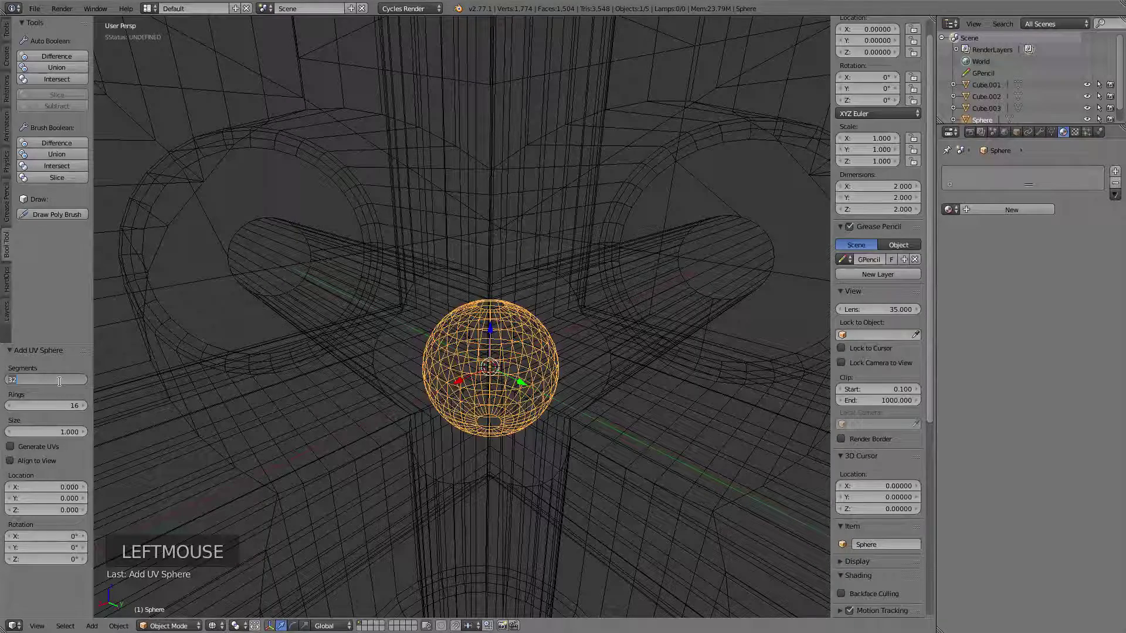
pyautogui.press('Tab')
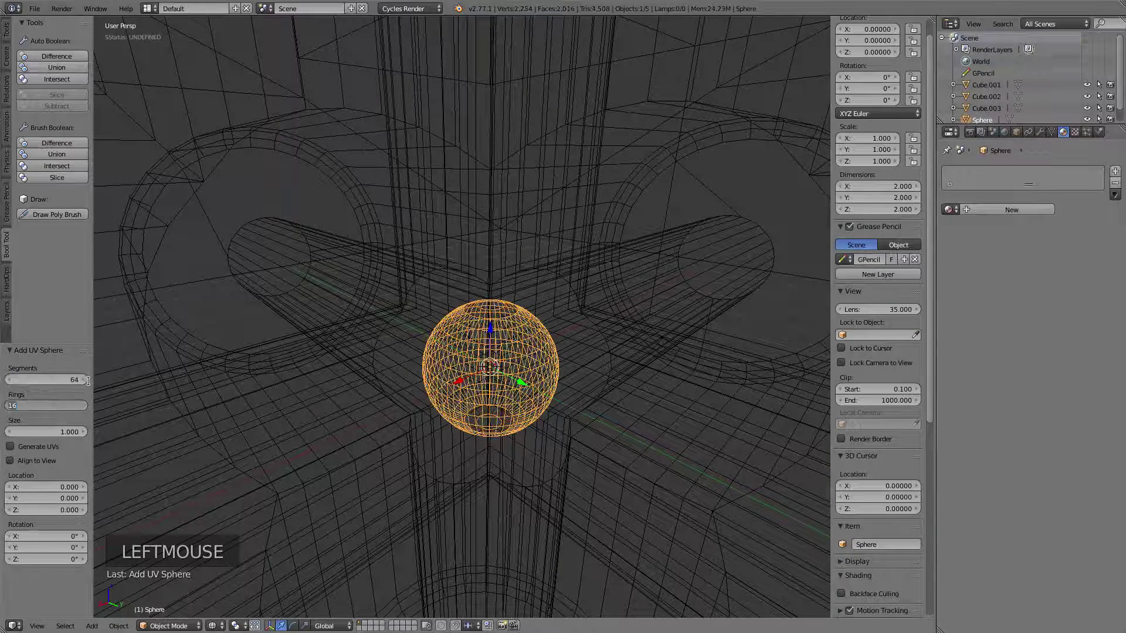
pyautogui.press('Return')
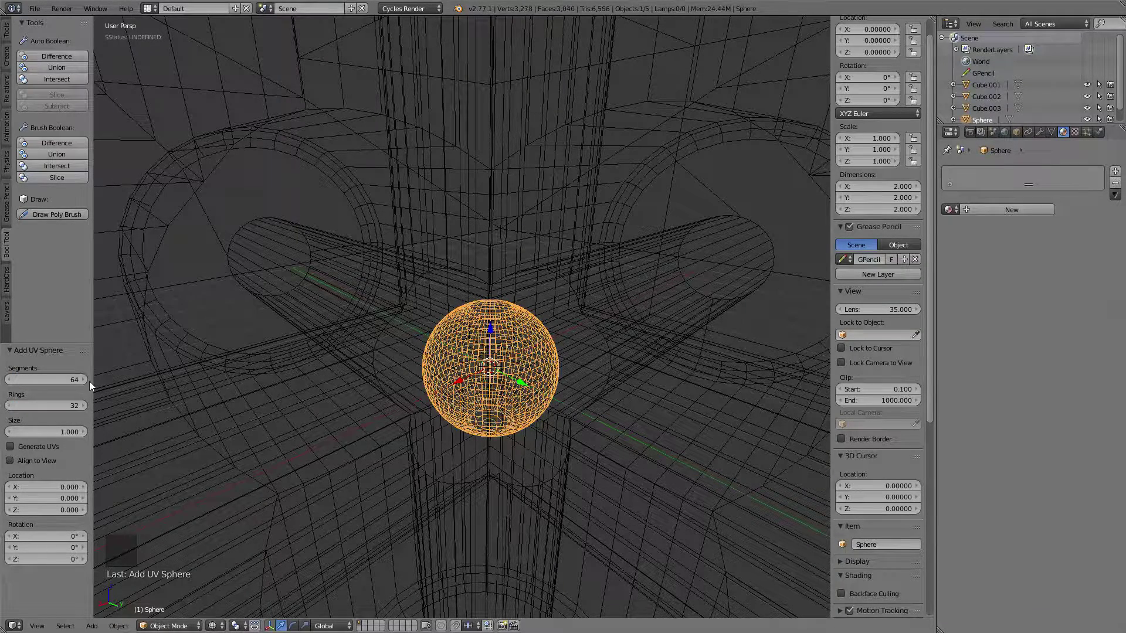
# Scale the sphere up uniformly around the core to about 37.7 units in diameter
pyautogui.scroll(-16, 399, 318)
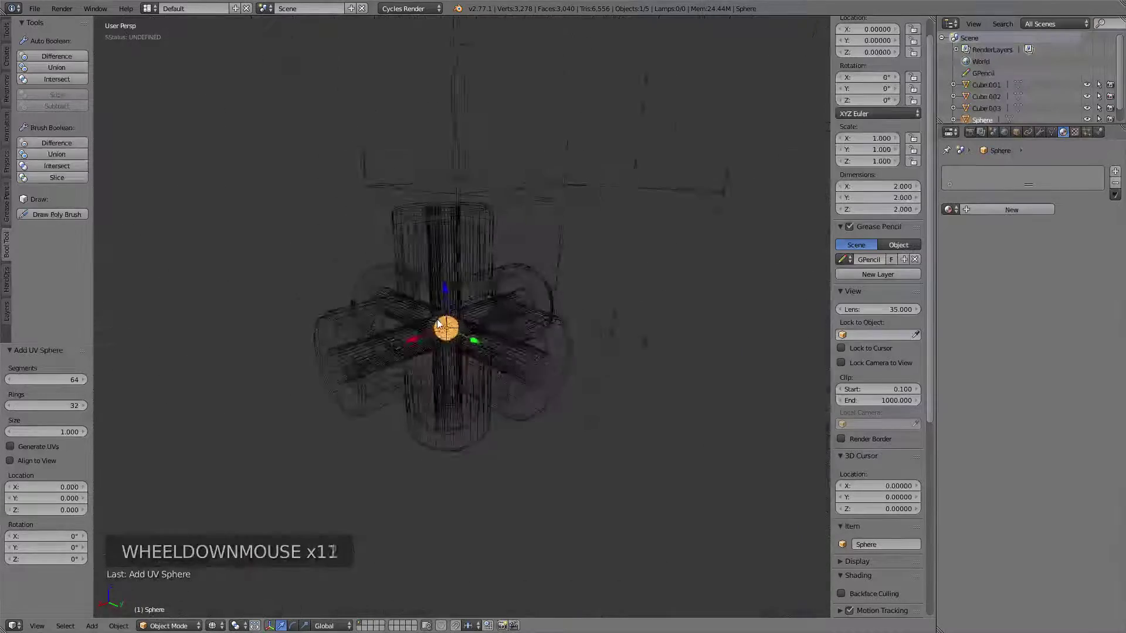
pyautogui.scroll(1, 440, 323)
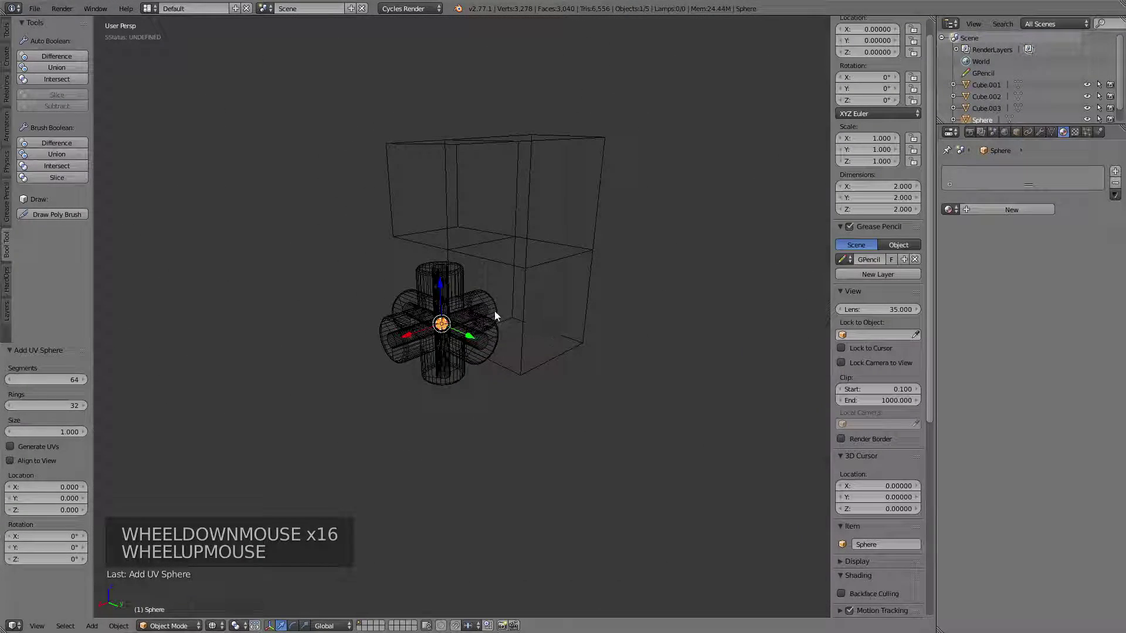
pyautogui.press('s')
pyautogui.press('s')
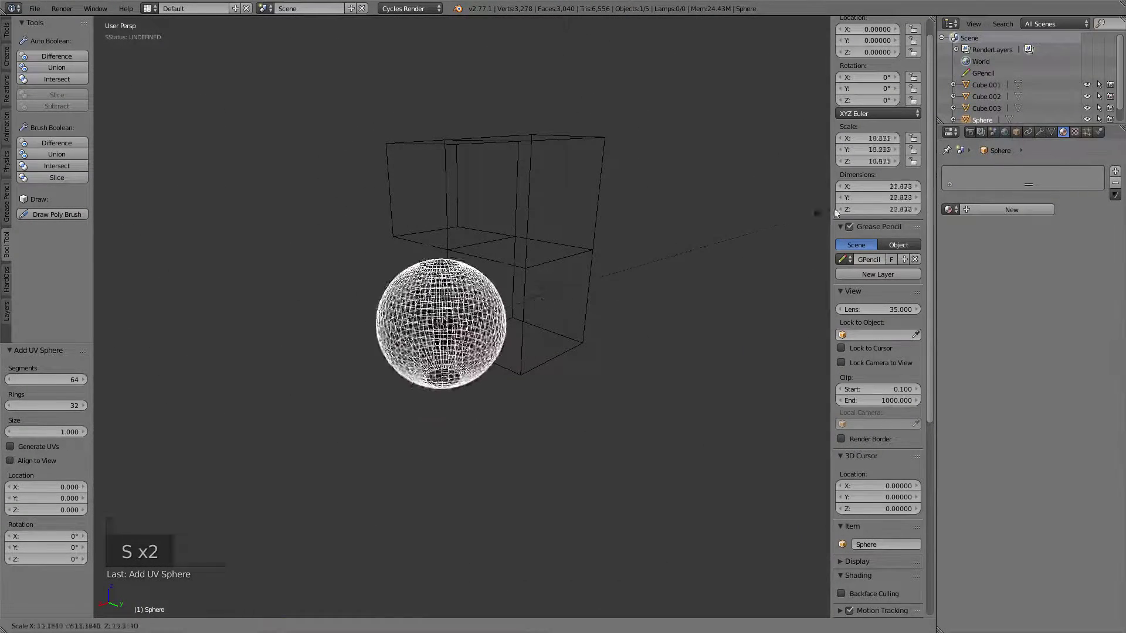
pyautogui.click(374, 124)
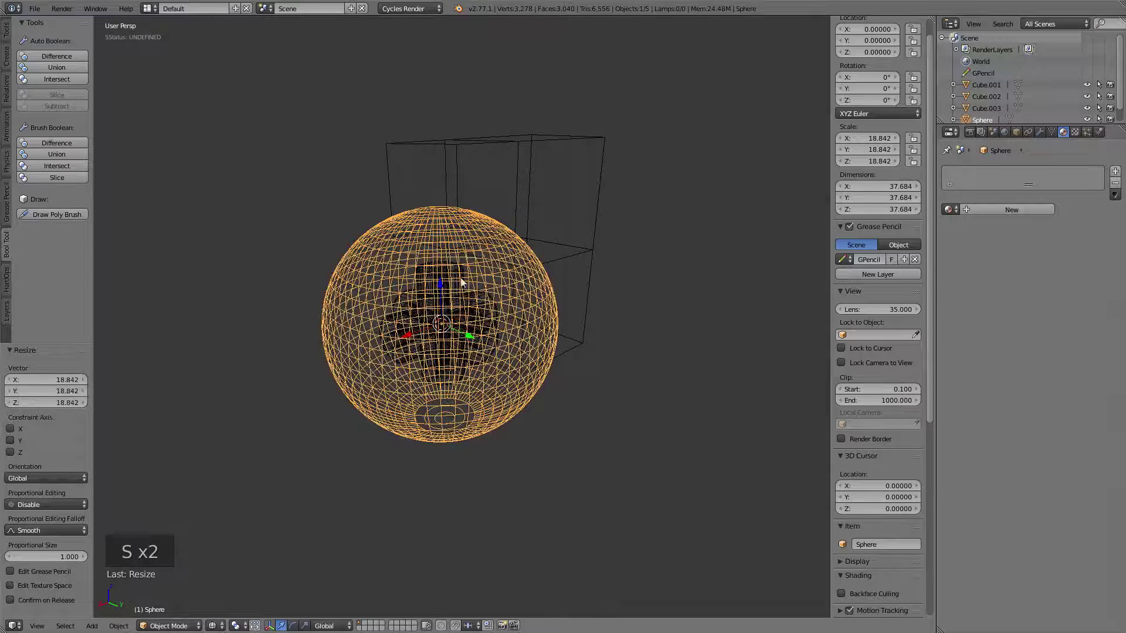
# Examine from several angles how the sphere's faceted surface meets the corner, edge and centre blocks in solid and wireframe shading
pyautogui.press('z')
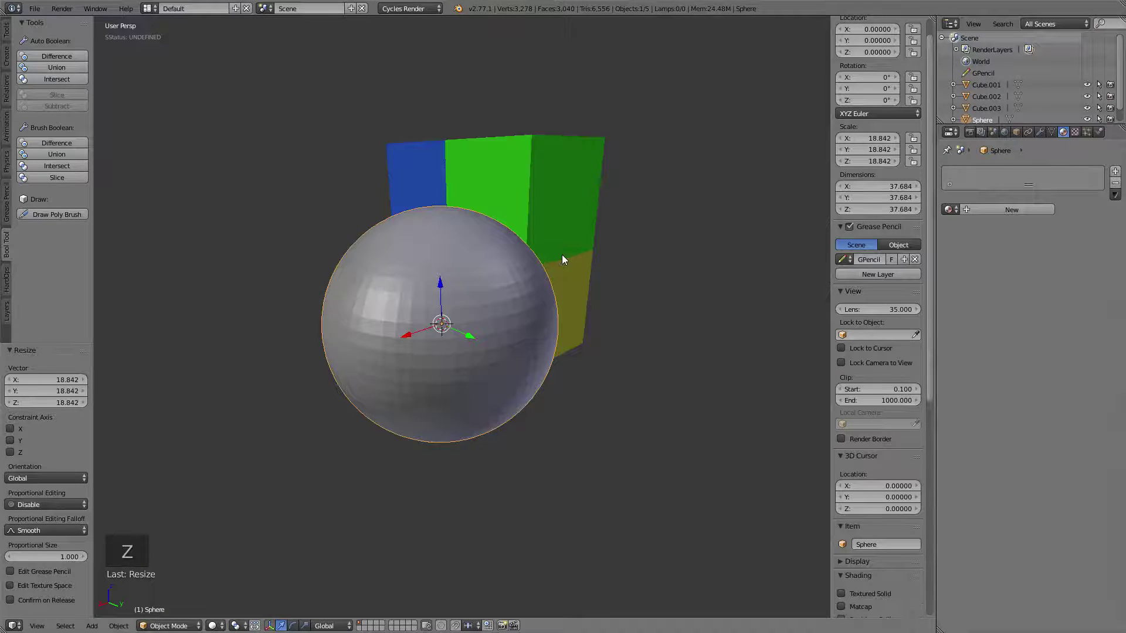
pyautogui.keyDown('shift'); pyautogui.moveTo(645, 257); pyautogui.dragTo(627, 281, button='middle'); pyautogui.keyUp('shift')
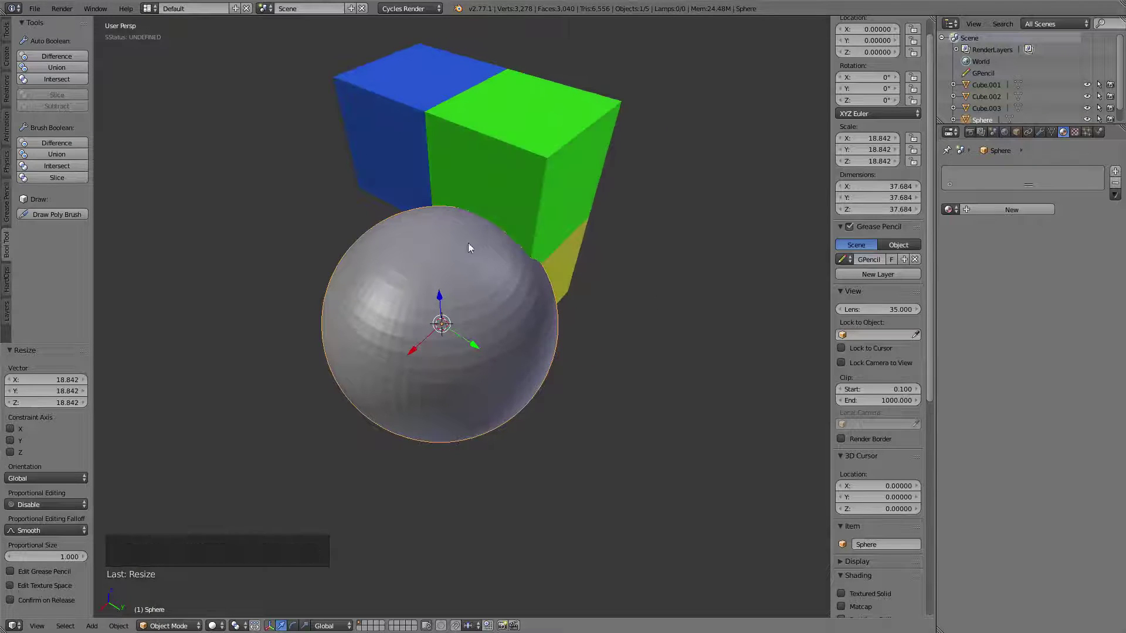
pyautogui.scroll(1, 442, 230)
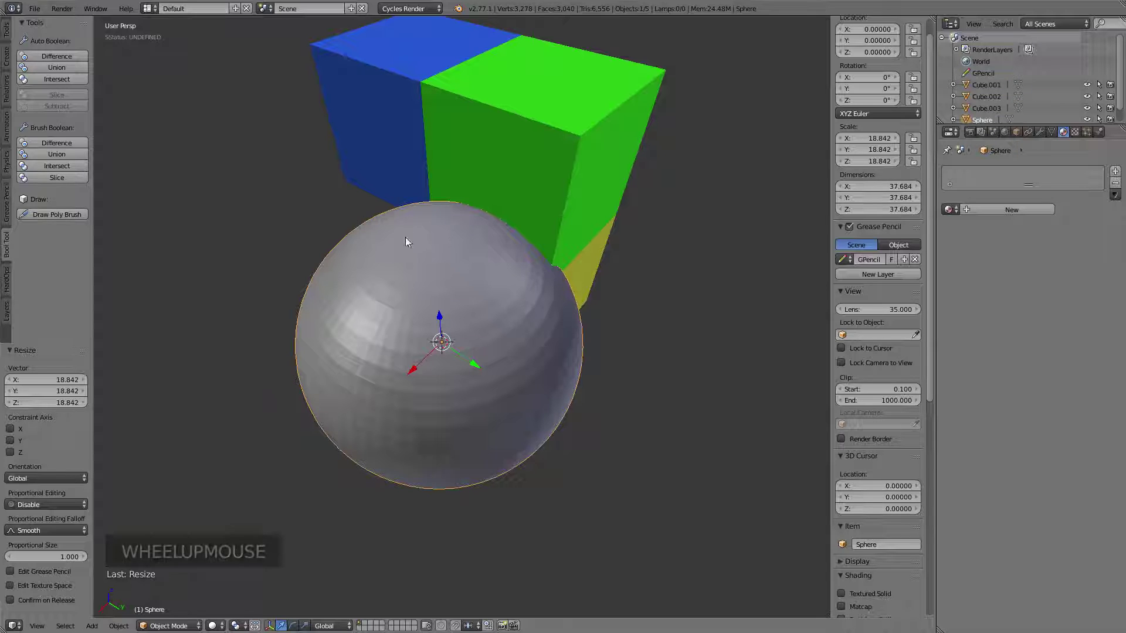
pyautogui.keyDown('shift'); pyautogui.moveTo(441, 245); pyautogui.dragTo(402, 292, button='middle'); pyautogui.keyUp('shift')
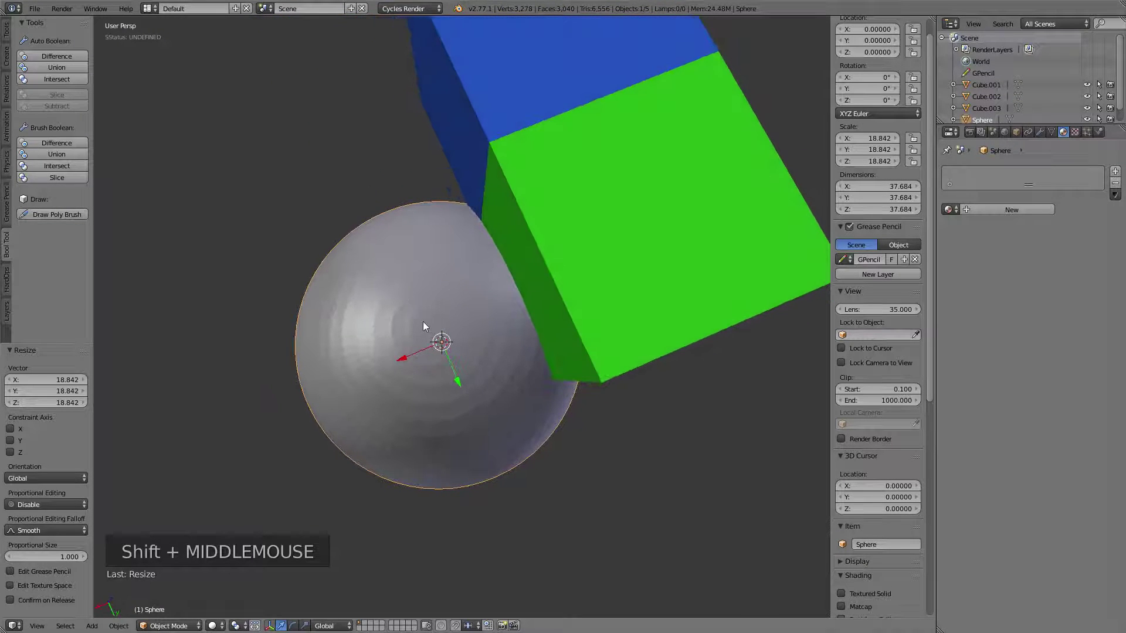
pyautogui.press('z')
pyautogui.press('z')
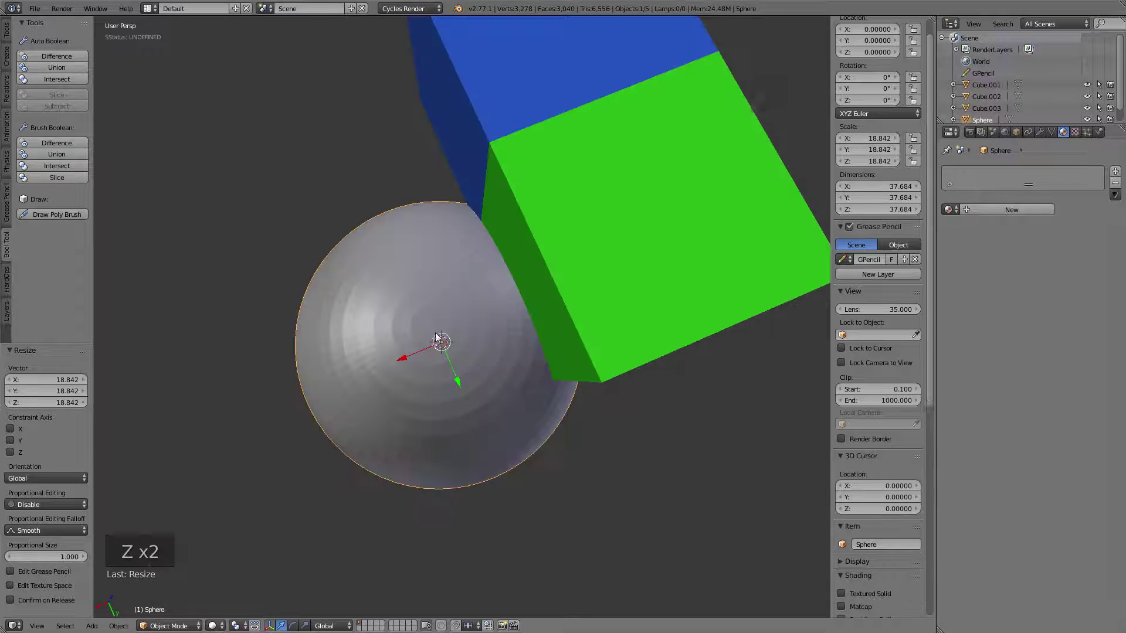
pyautogui.keyDown('shift'); pyautogui.moveTo(440, 339); pyautogui.dragTo(454, 235, button='middle'); pyautogui.keyUp('shift')
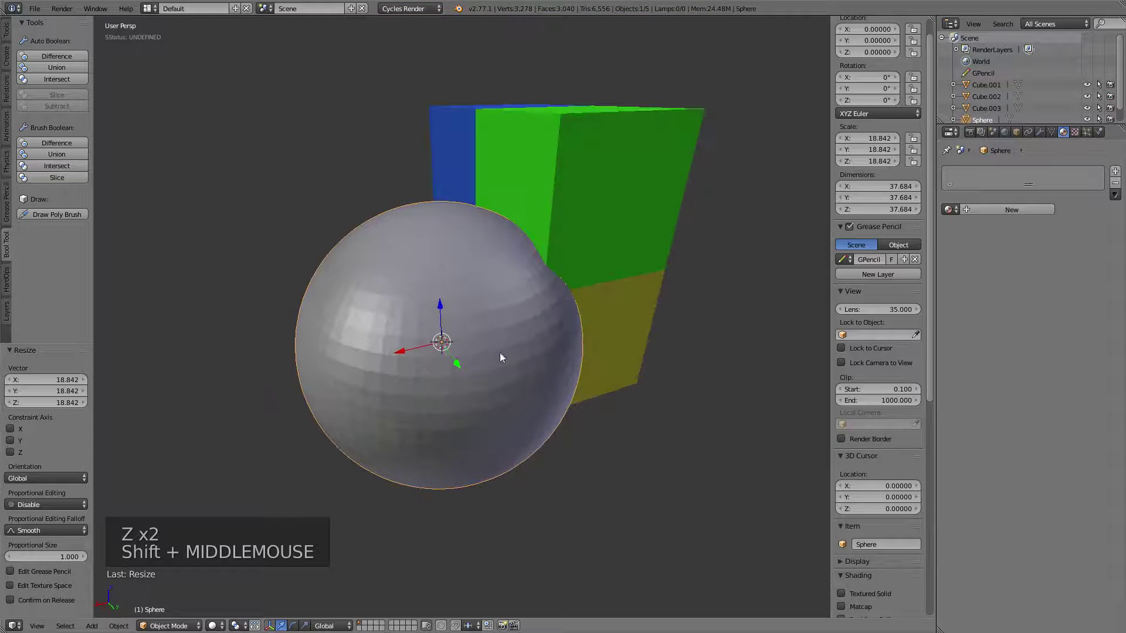
# Delete the sphere together with the yellow centre cube, and undo that deletion
pyautogui.keyDown('shift'); pyautogui.rightClick(468, 290); pyautogui.keyUp('shift')
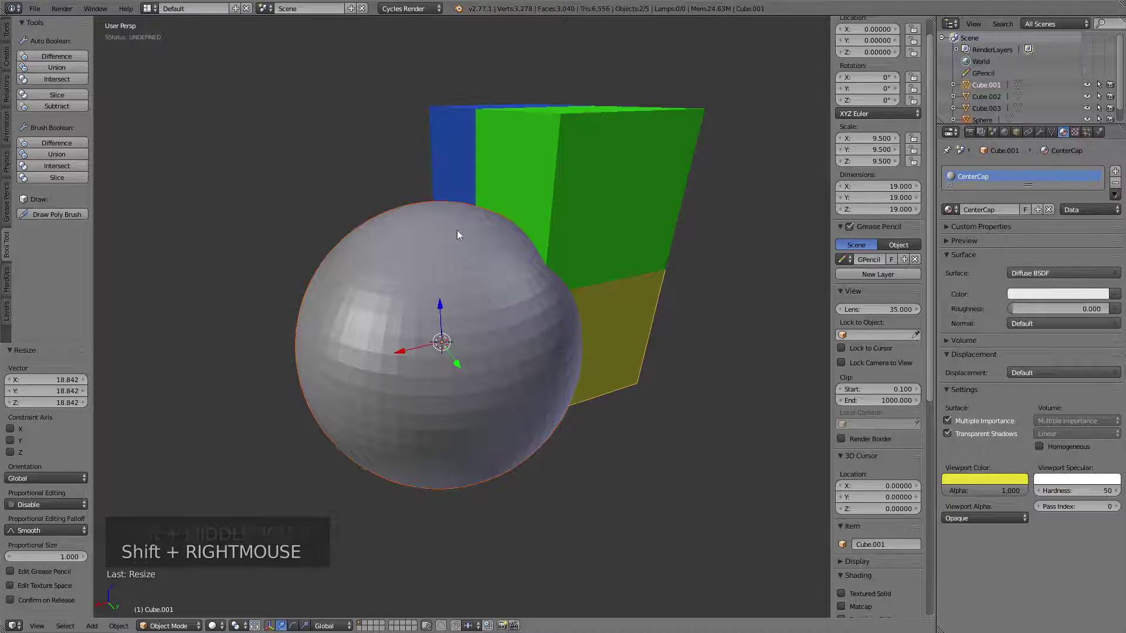
pyautogui.scroll(-3, 410, 317)
pyautogui.moveTo(410, 316)
pyautogui.mouseDown(button='middle')
pyautogui.moveTo(392, 283)
pyautogui.moveTo(441, 308)
pyautogui.moveTo(416, 304)
pyautogui.mouseUp(button='middle')
pyautogui.press('x')
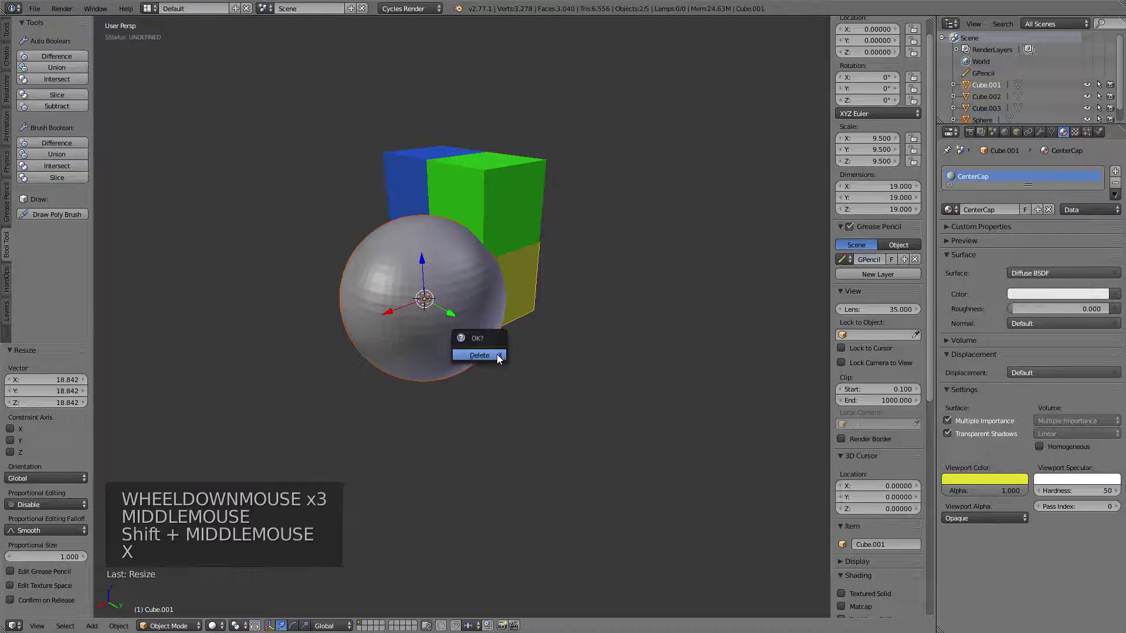
pyautogui.click(488, 356)
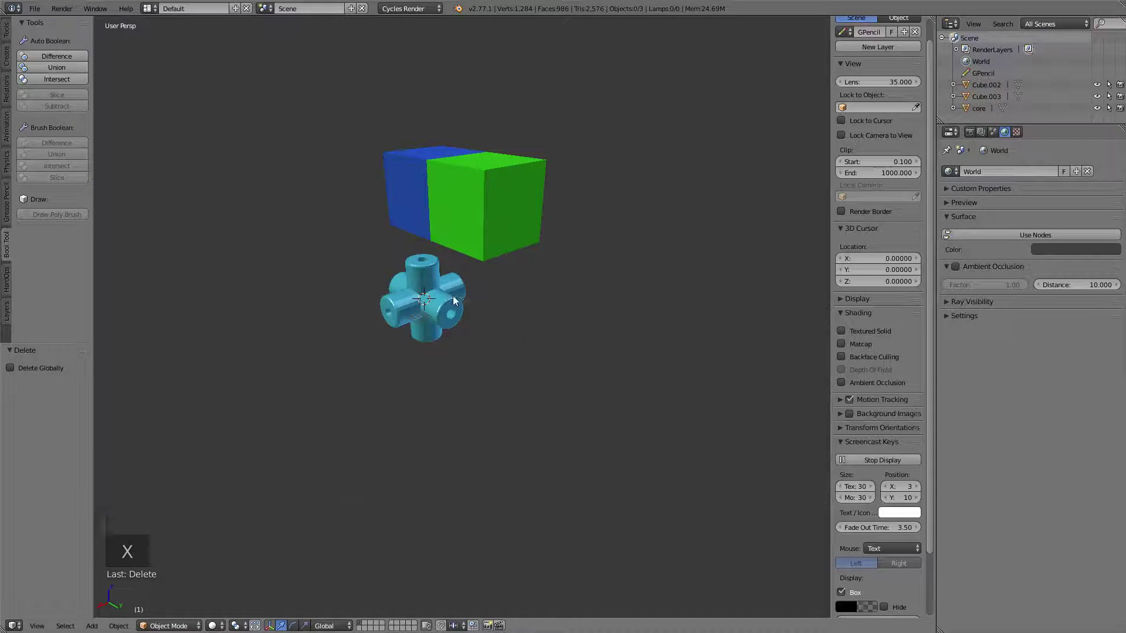
pyautogui.hotkey('ctrl', 'z')
# Delete only the UV sphere around the core
pyautogui.rightClick(437, 359)
pyautogui.press('x')
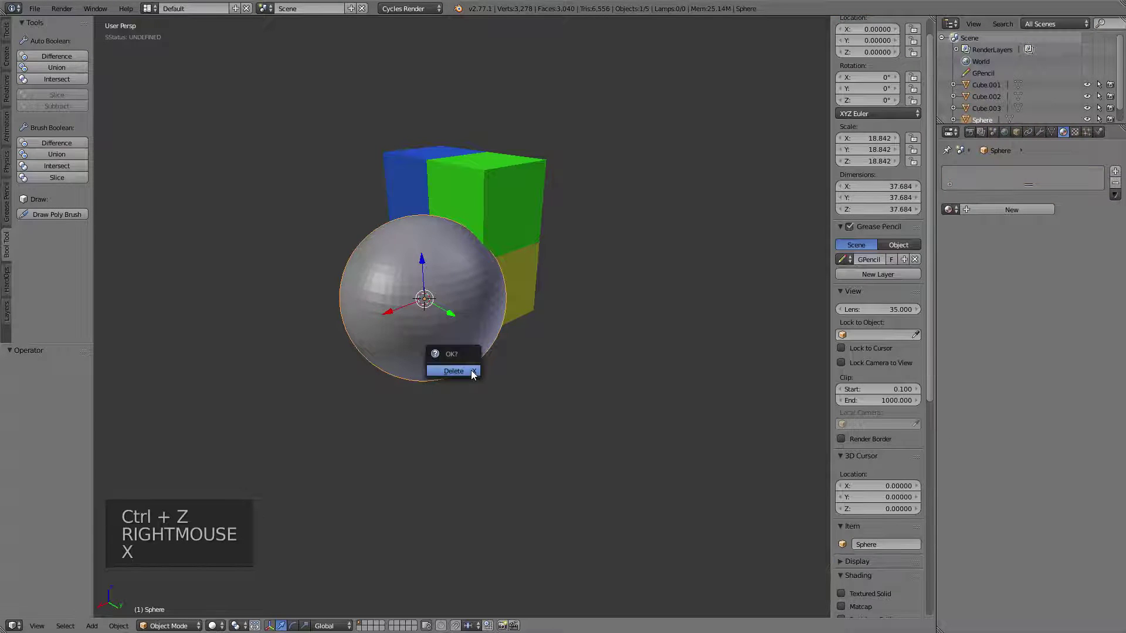
pyautogui.click(466, 371)
# Add a cube mesh at the core's centre and scale it uniformly to about 37.7 units per side
pyautogui.hotkey('shift', 'a')
pyautogui.moveTo(461, 366)
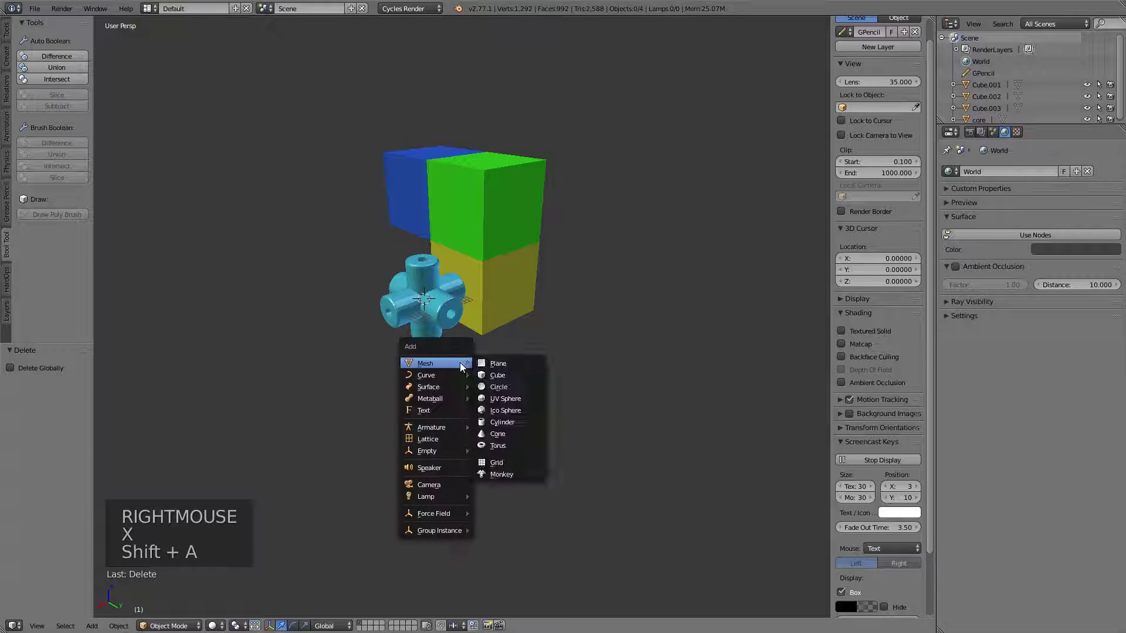
pyautogui.click(502, 375)
pyautogui.press('s')
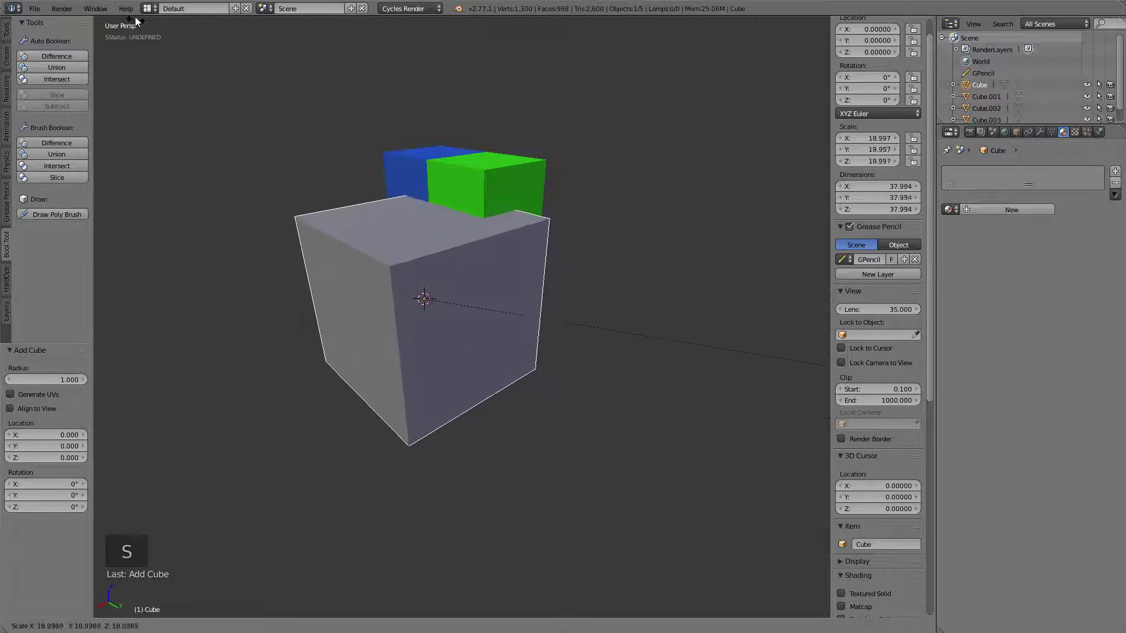
pyautogui.click(138, 485)
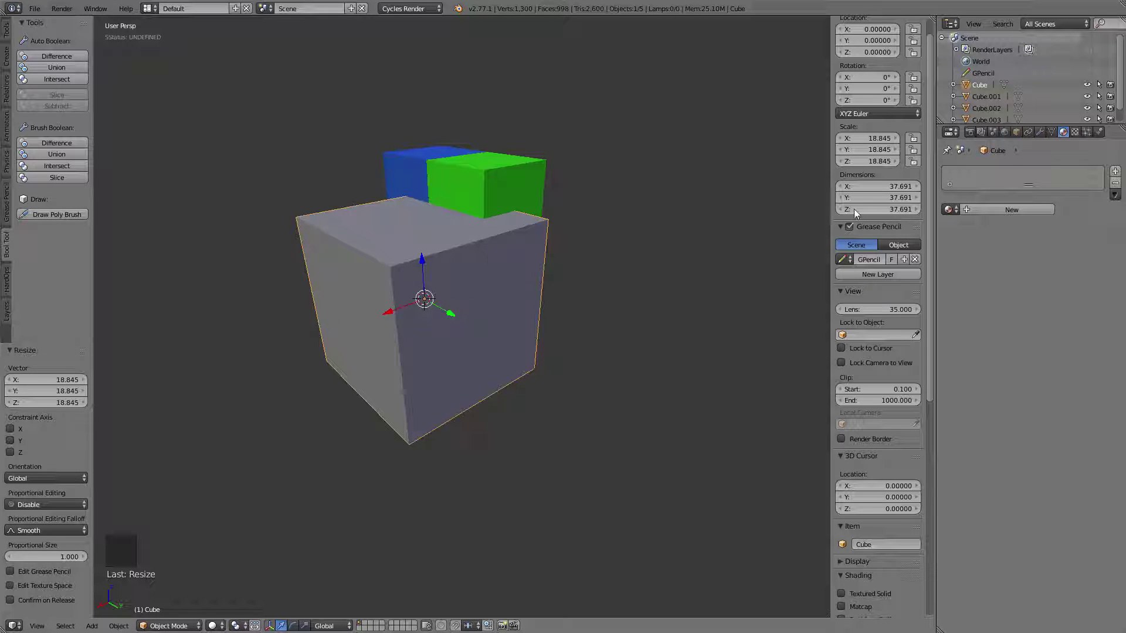
# Add a Subdivision Surface modifier to the new cube and set its view subdivisions to 3
pyautogui.click(1040, 131)
pyautogui.click(978, 171)
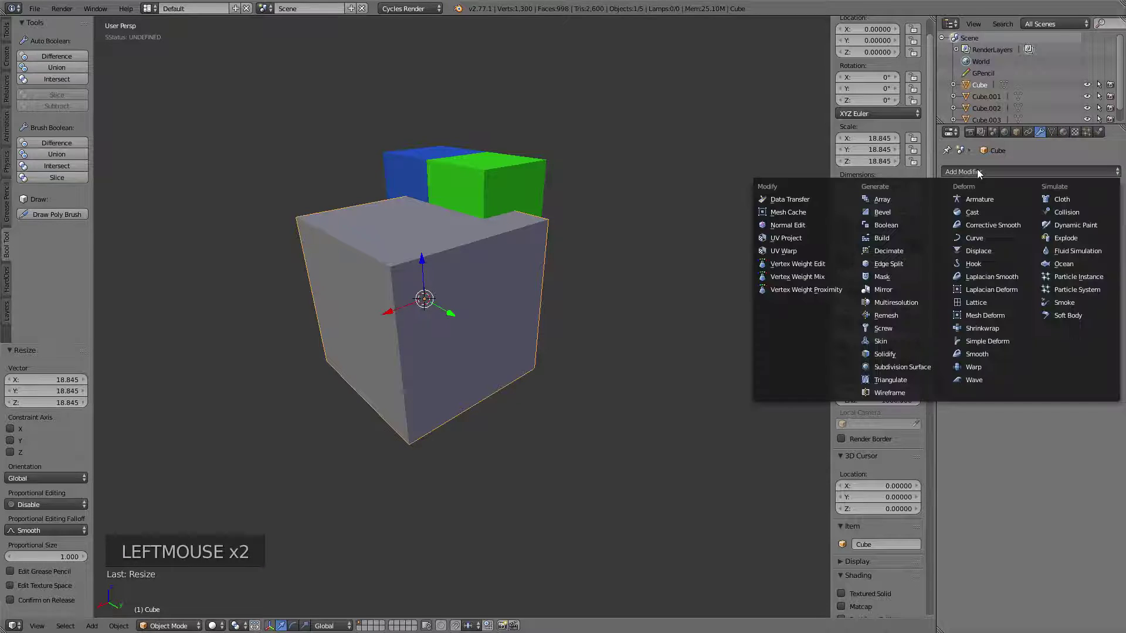
pyautogui.click(893, 366)
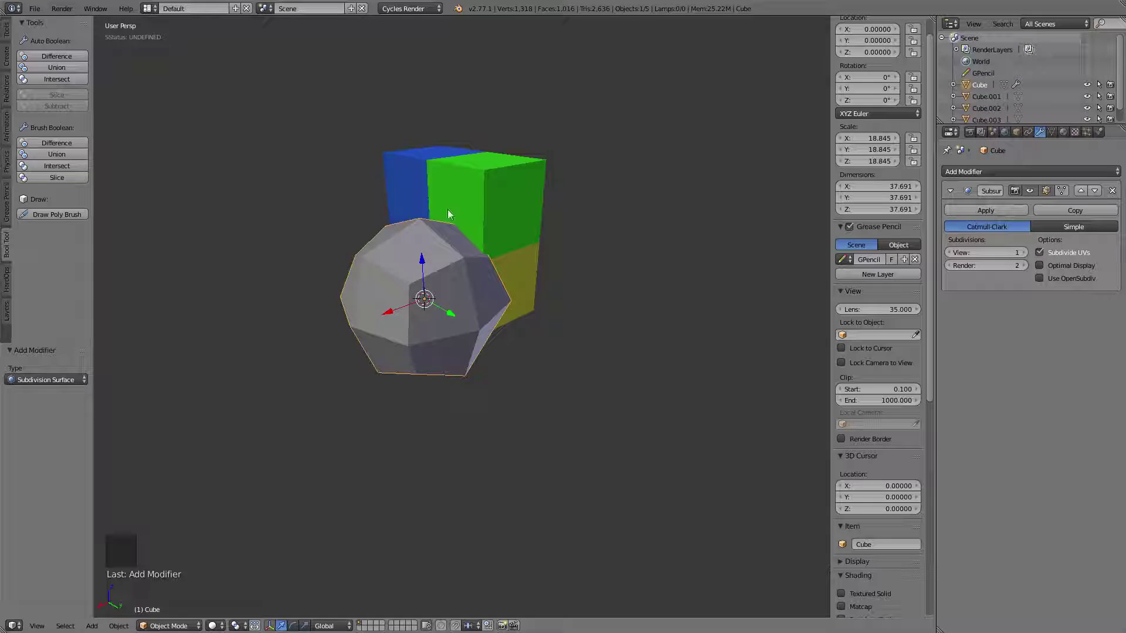
pyautogui.click(1025, 253)
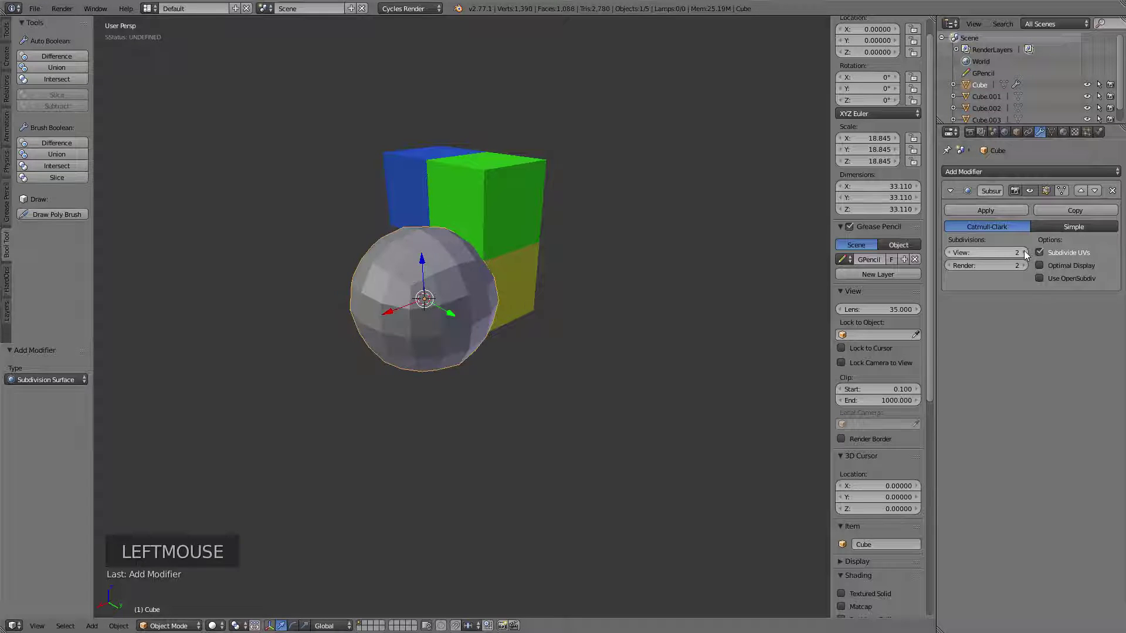
pyautogui.click(1021, 252)
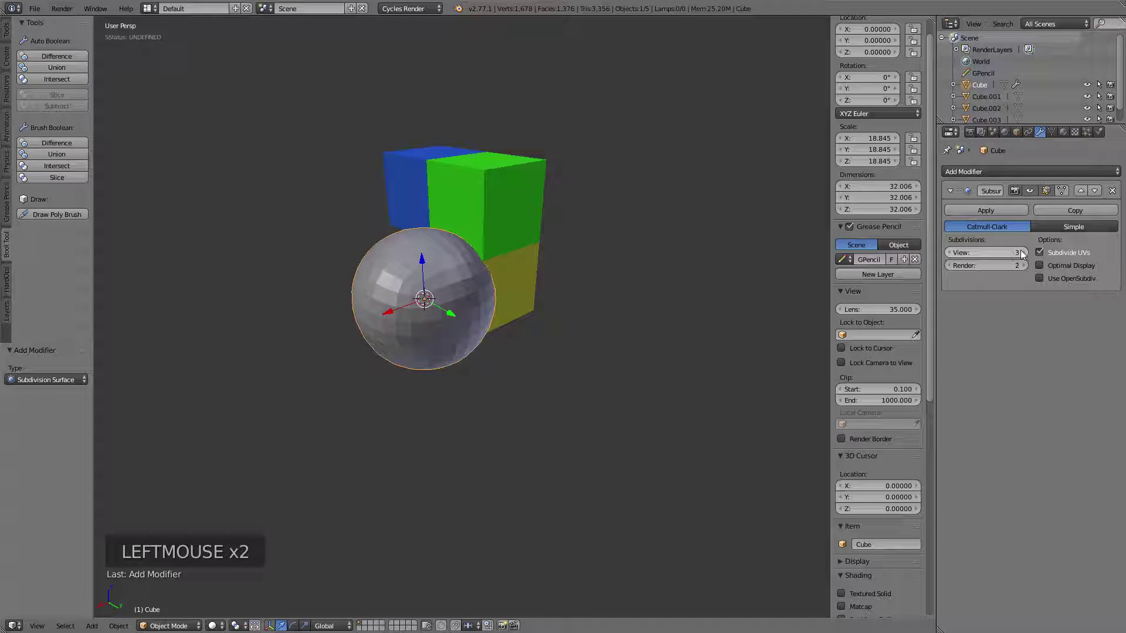
pyautogui.scroll(2, 456, 318)
pyautogui.moveTo(456, 318); pyautogui.dragTo(547, 338, button='middle')
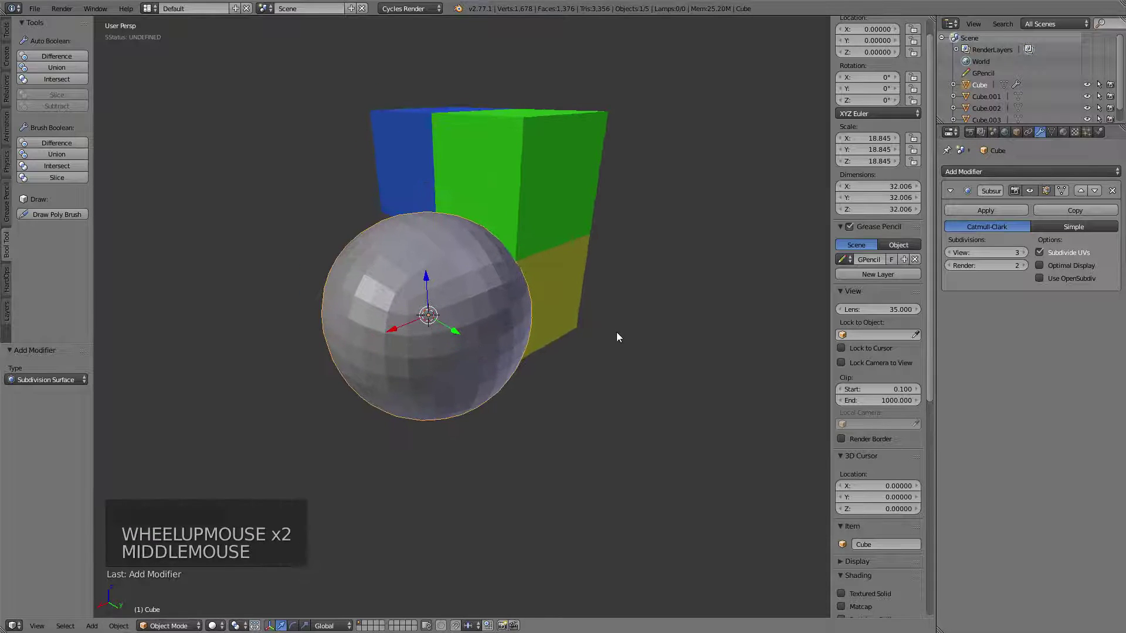
pyautogui.press('r')
pyautogui.press('r')
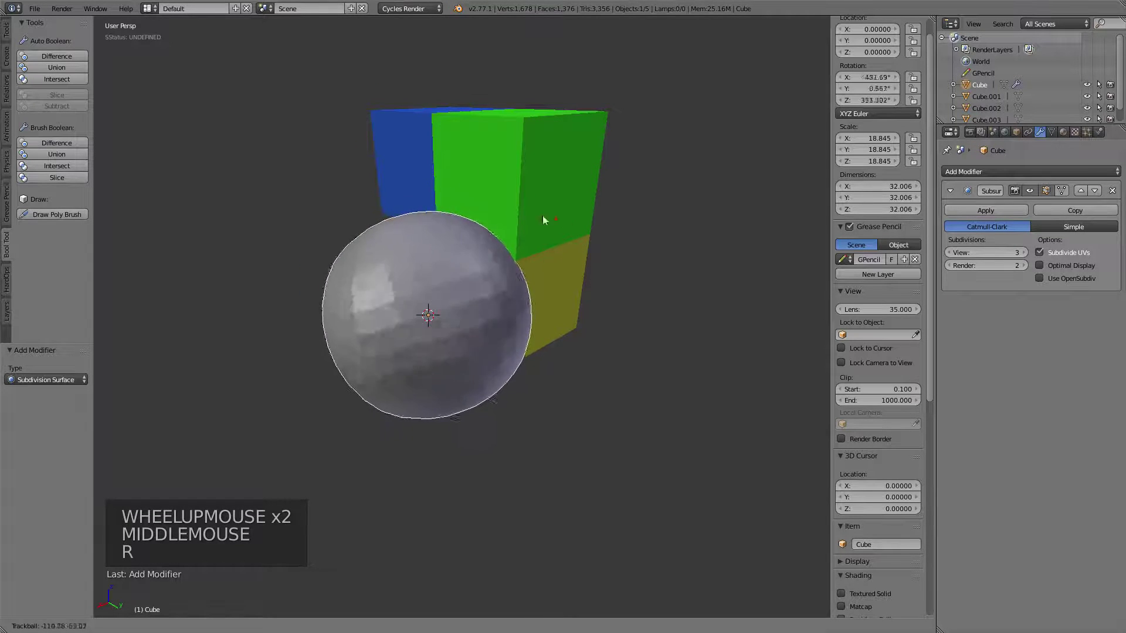
pyautogui.press('Escape')
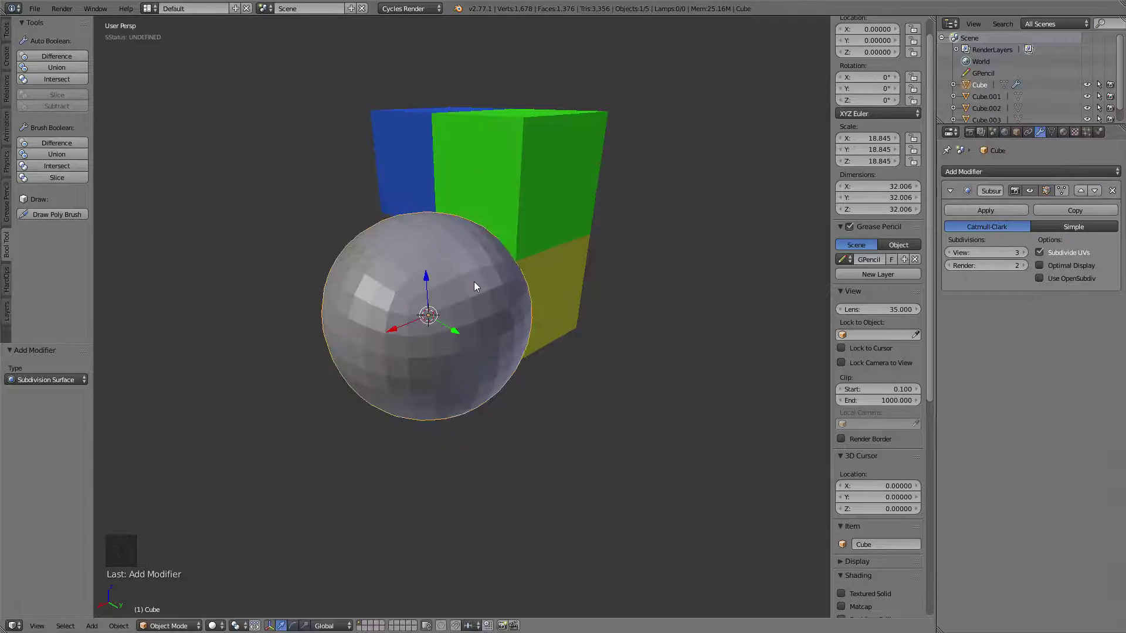
# Add a Cast modifier of type Sphere to the subdivided cube, set its factor to 1, and collapse its settings
pyautogui.click(1015, 171)
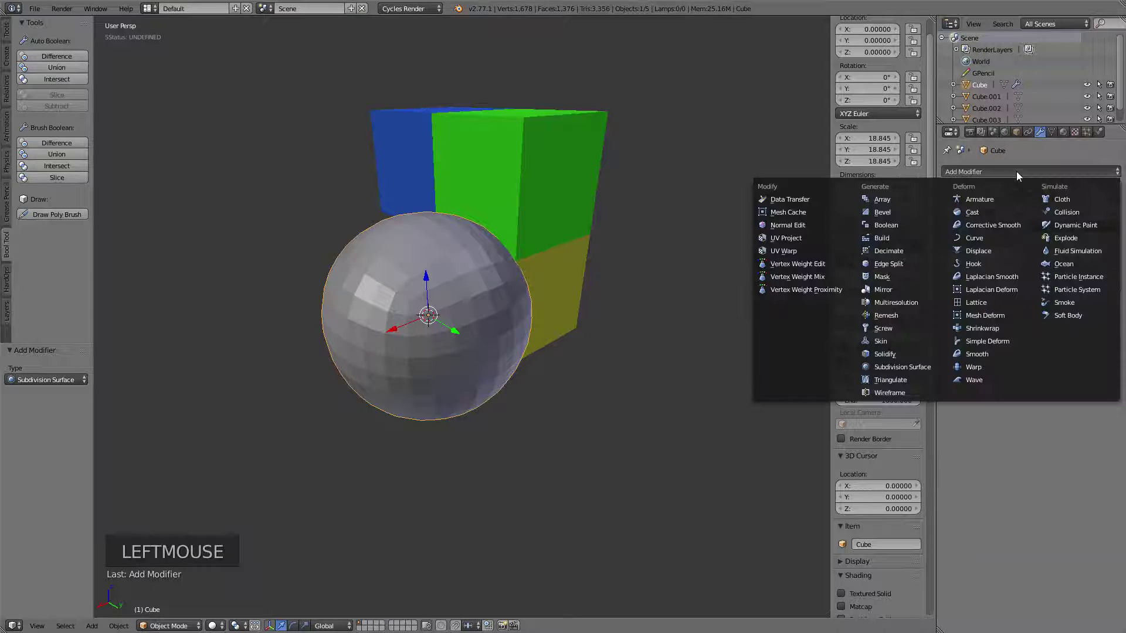
pyautogui.click(983, 212)
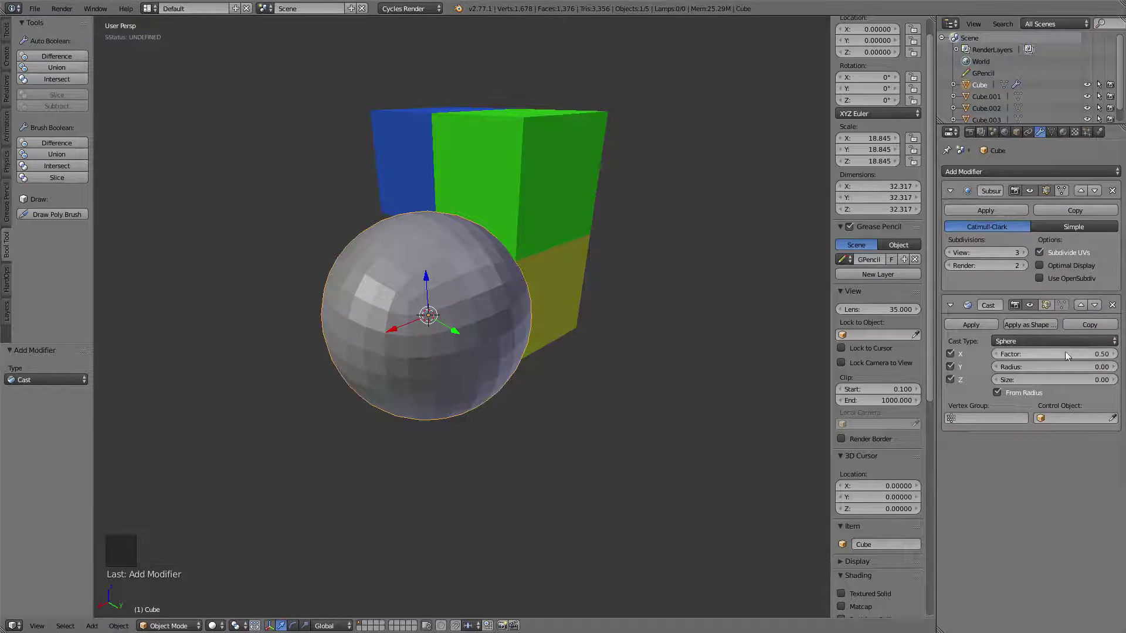
pyautogui.click(1003, 344)
pyautogui.click(1008, 341)
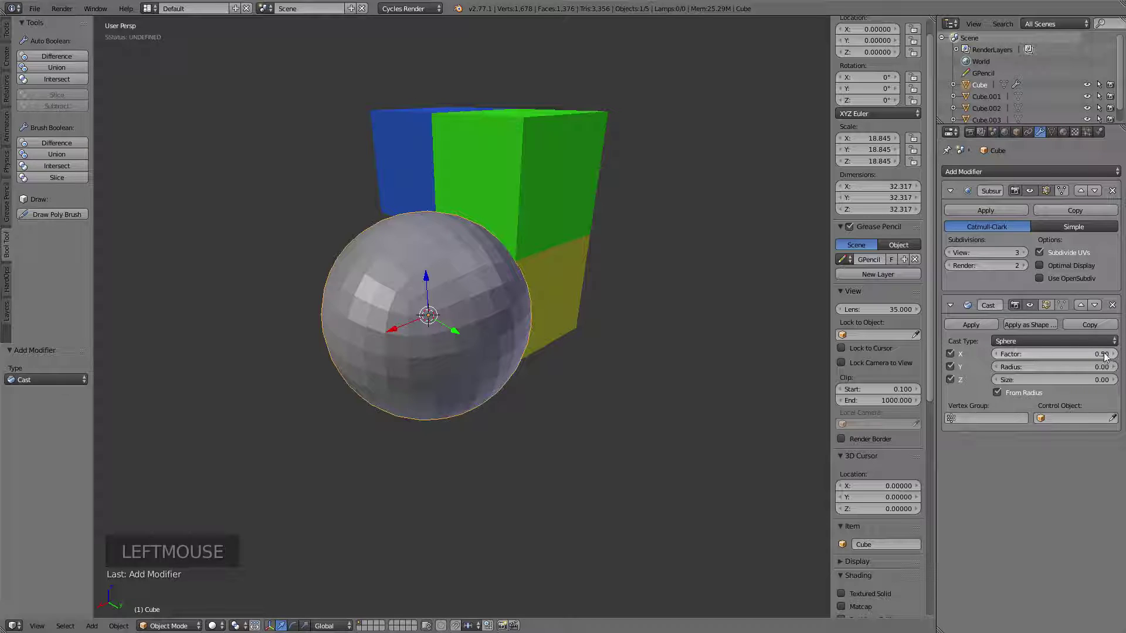
pyautogui.click(1055, 354)
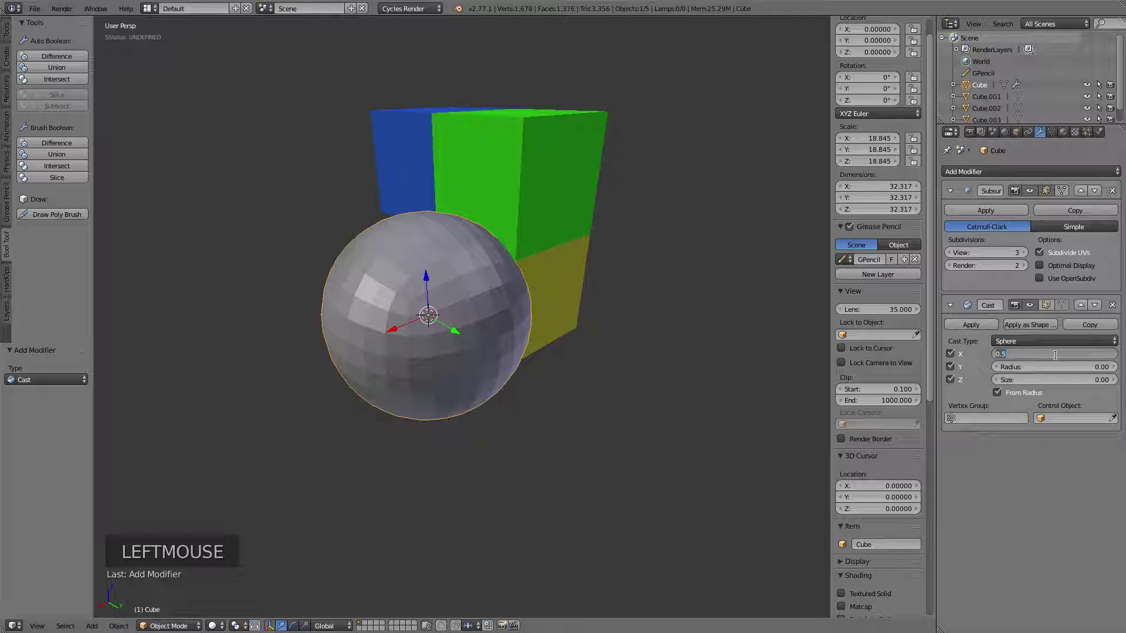
pyautogui.write('1')
pyautogui.press('Return')
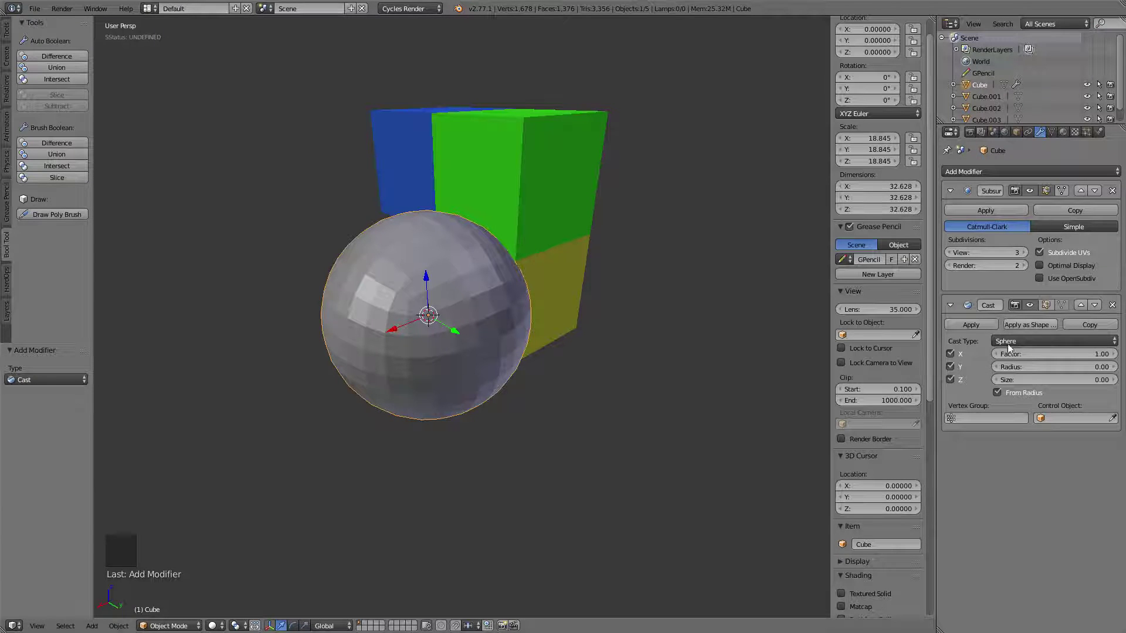
pyautogui.click(951, 305)
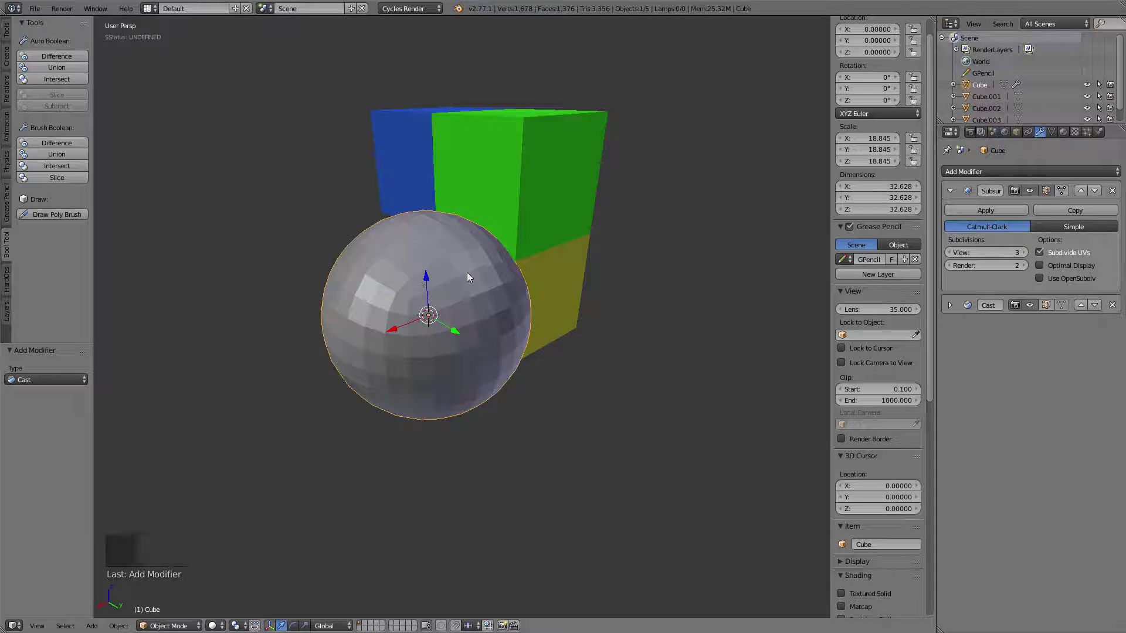
# Try different view subdivision levels on the sphere's Subdivision Surface modifier and settle on 4
pyautogui.keyDown('shift'); pyautogui.moveTo(469, 381); pyautogui.dragTo(331, 326, button='middle'); pyautogui.keyUp('shift')
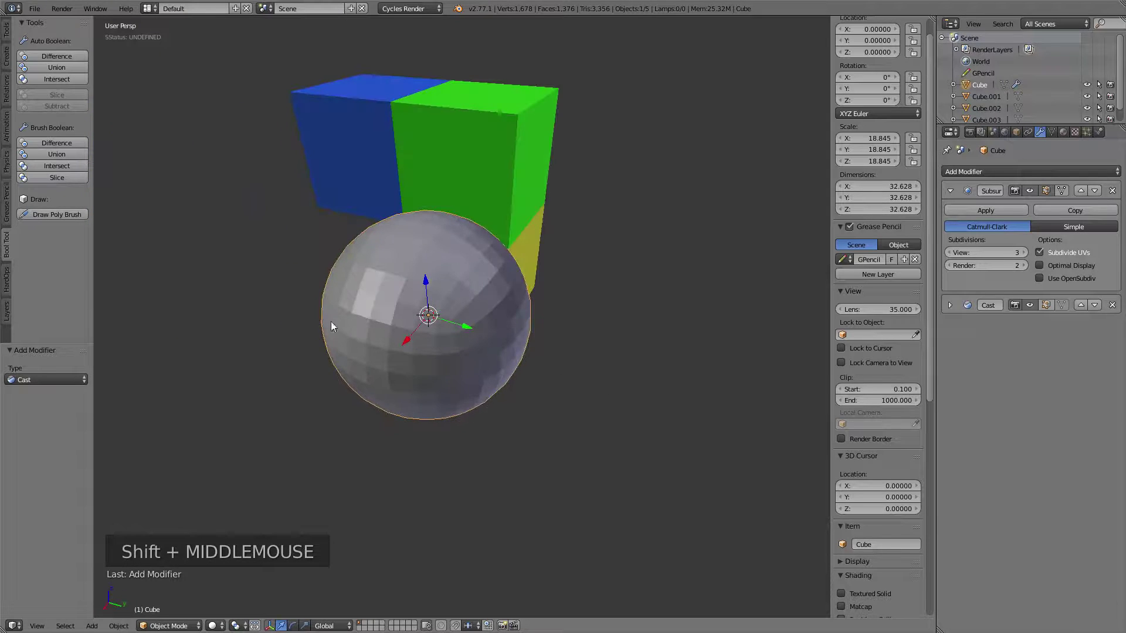
pyautogui.keyDown('shift'); pyautogui.moveTo(602, 378); pyautogui.dragTo(528, 380, button='middle'); pyautogui.keyUp('shift')
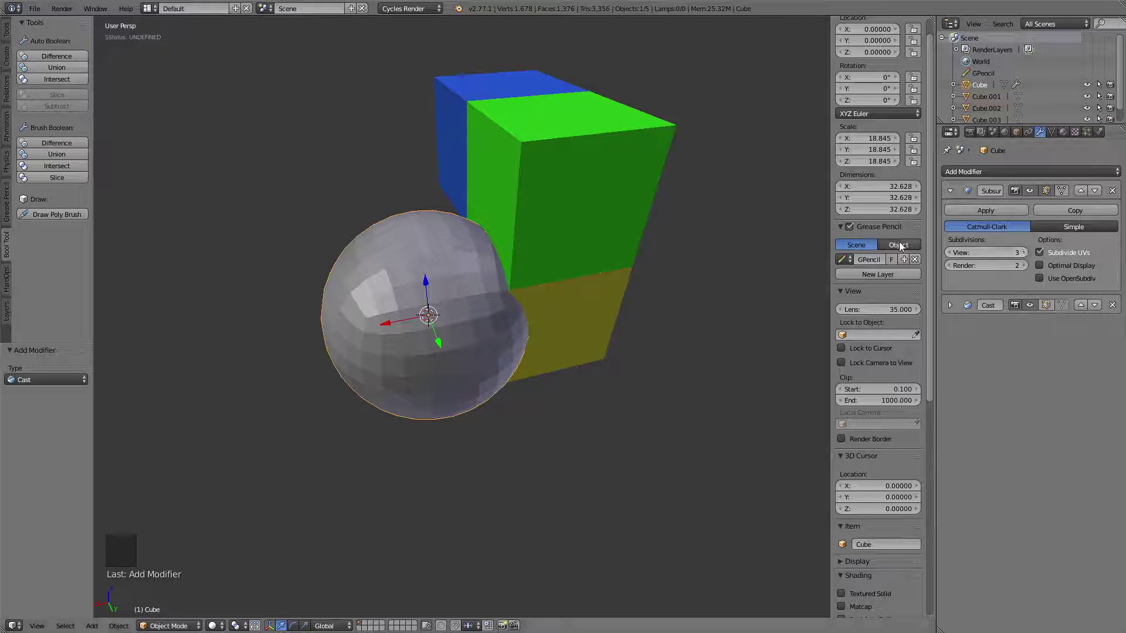
pyautogui.click(1022, 253)
pyautogui.click(1023, 252)
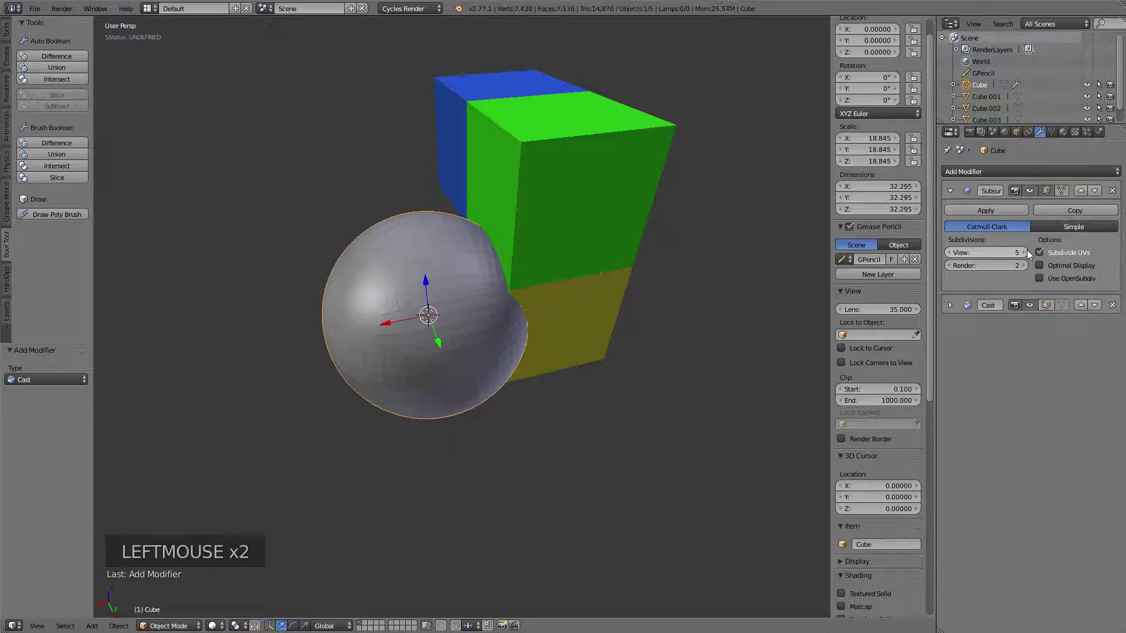
pyautogui.click(948, 253)
pyautogui.click(948, 253)
pyautogui.click(949, 253)
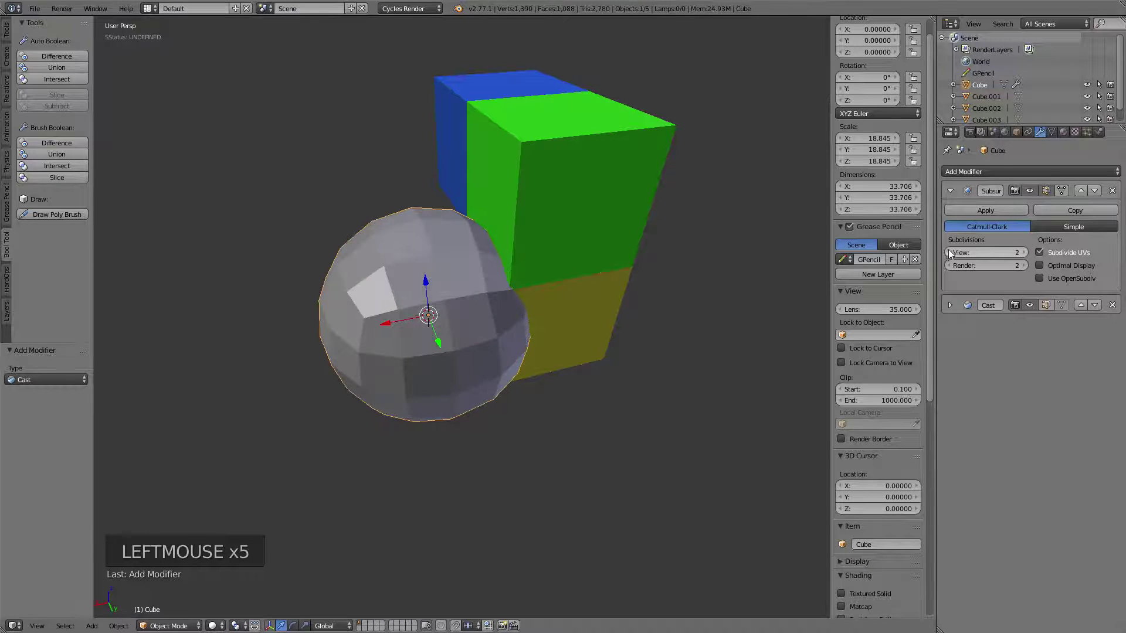
pyautogui.click(1023, 252)
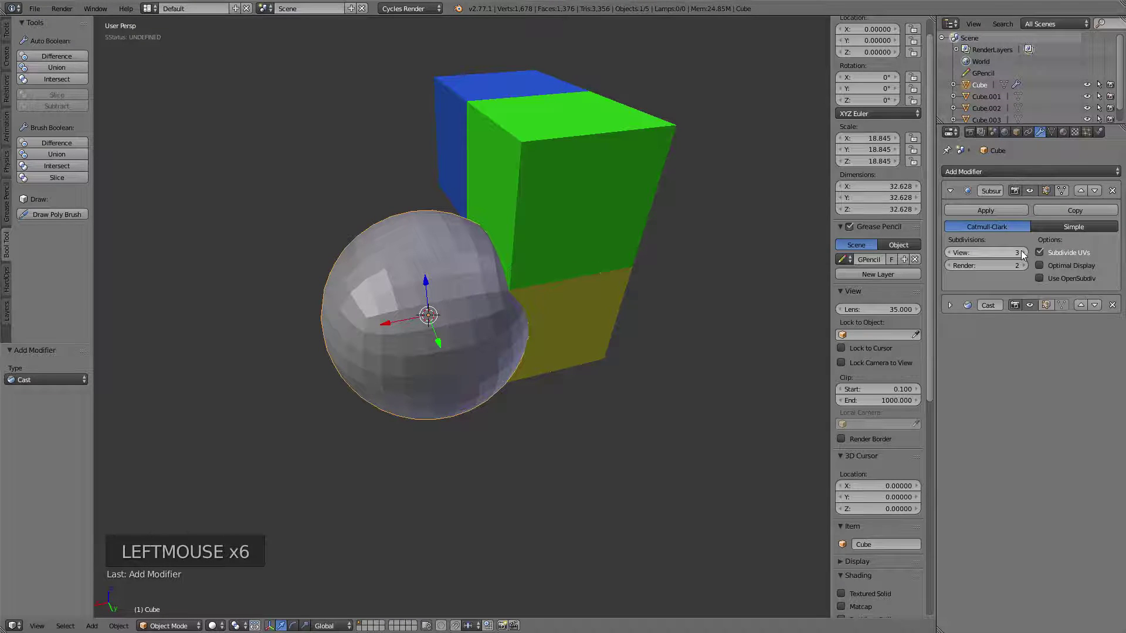
pyautogui.keyDown('shift'); pyautogui.moveTo(581, 350); pyautogui.dragTo(414, 229, button='middle'); pyautogui.keyUp('shift')
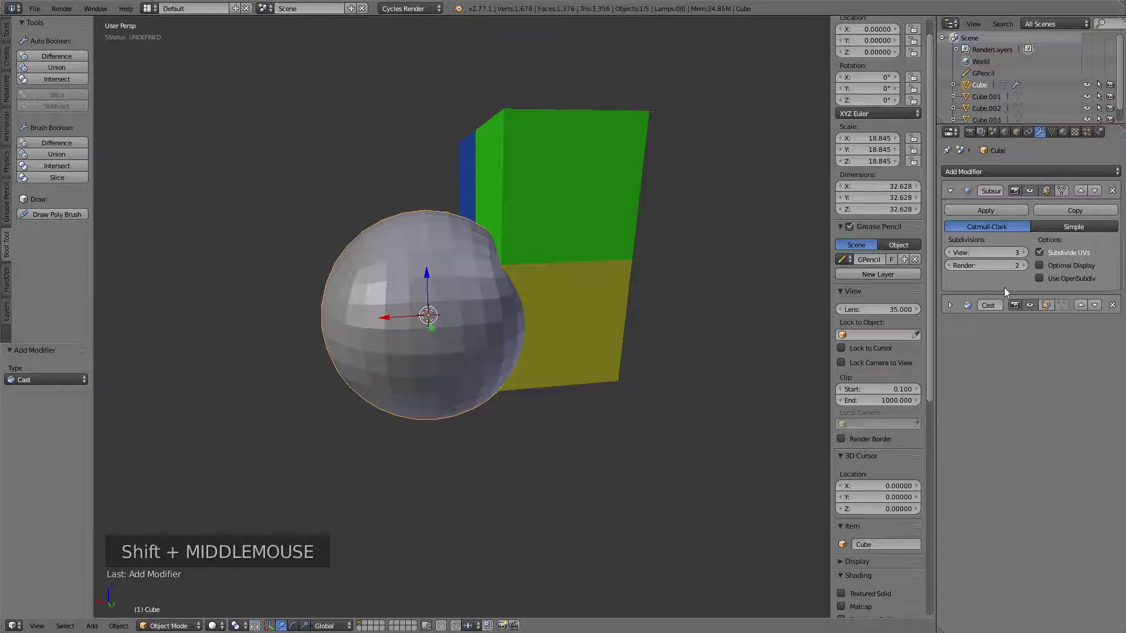
pyautogui.click(1023, 253)
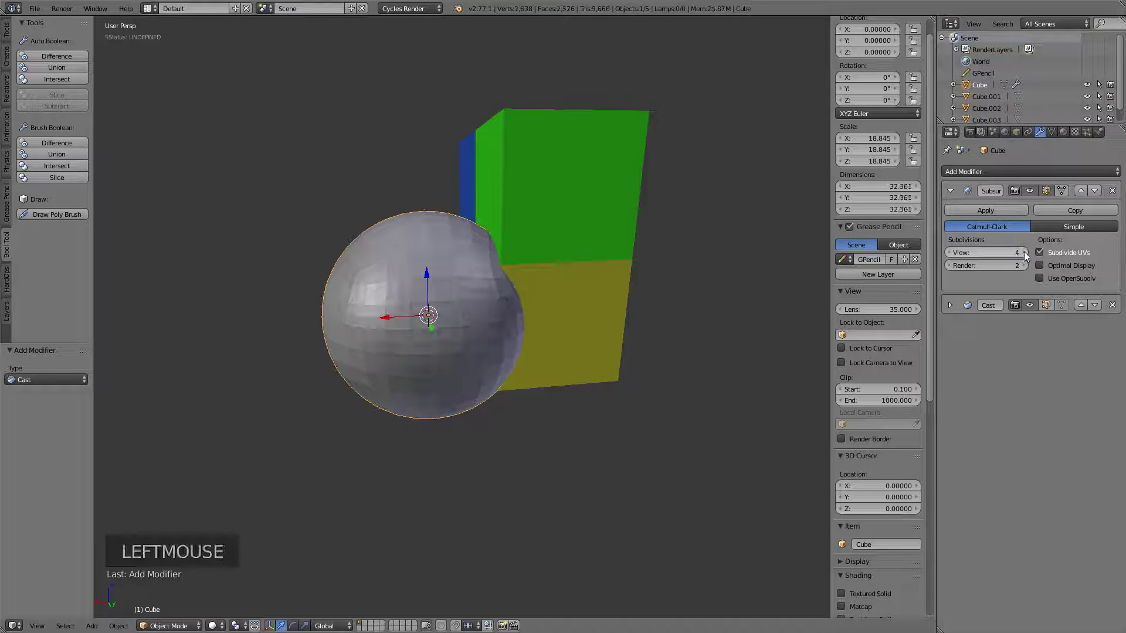
pyautogui.keyDown('shift'); pyautogui.moveTo(470, 376); pyautogui.dragTo(502, 394, button='middle'); pyautogui.keyUp('shift')
pyautogui.press('r')
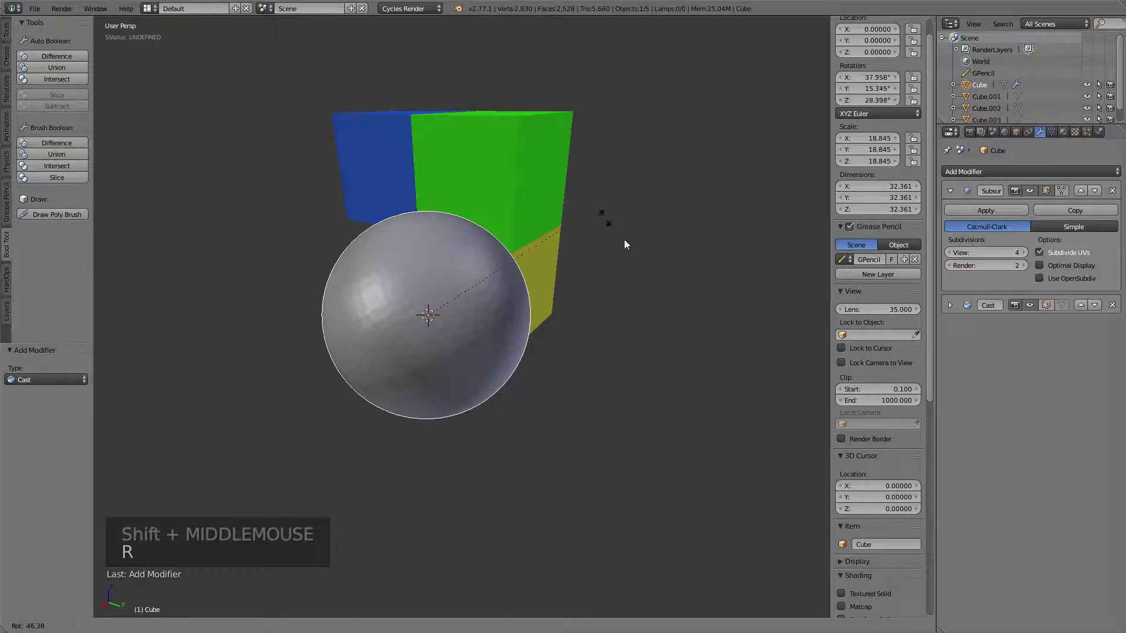
pyautogui.press('Escape')
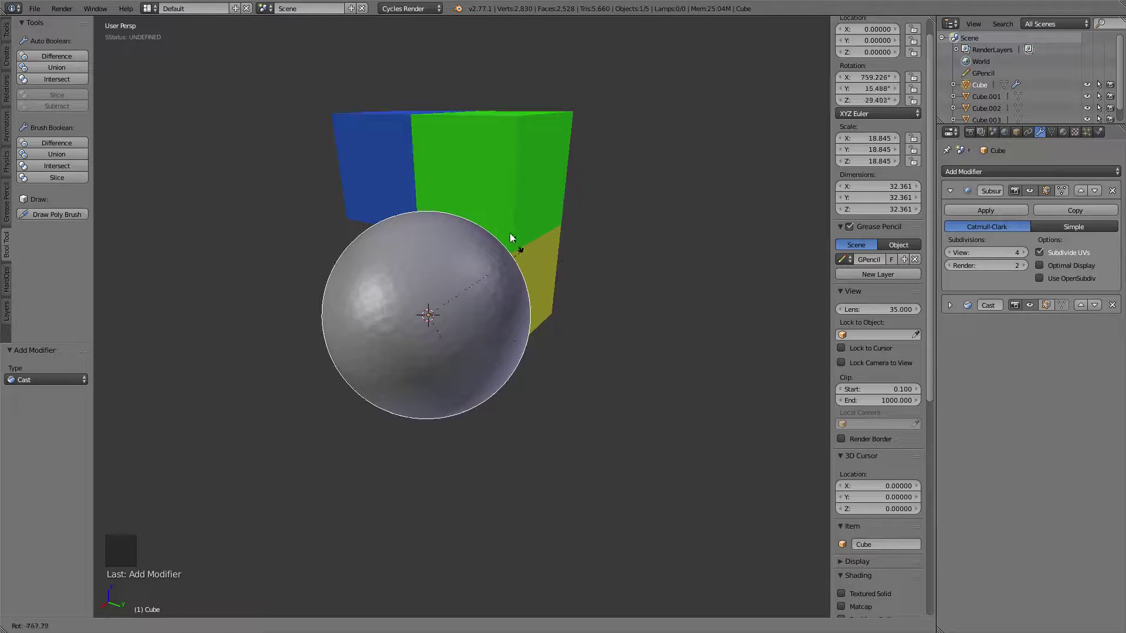
# Set the sphere's X, Y and Z dimensions to 40
pyautogui.keyDown('shift'); pyautogui.moveTo(608, 328); pyautogui.dragTo(586, 316, button='middle'); pyautogui.keyUp('shift')
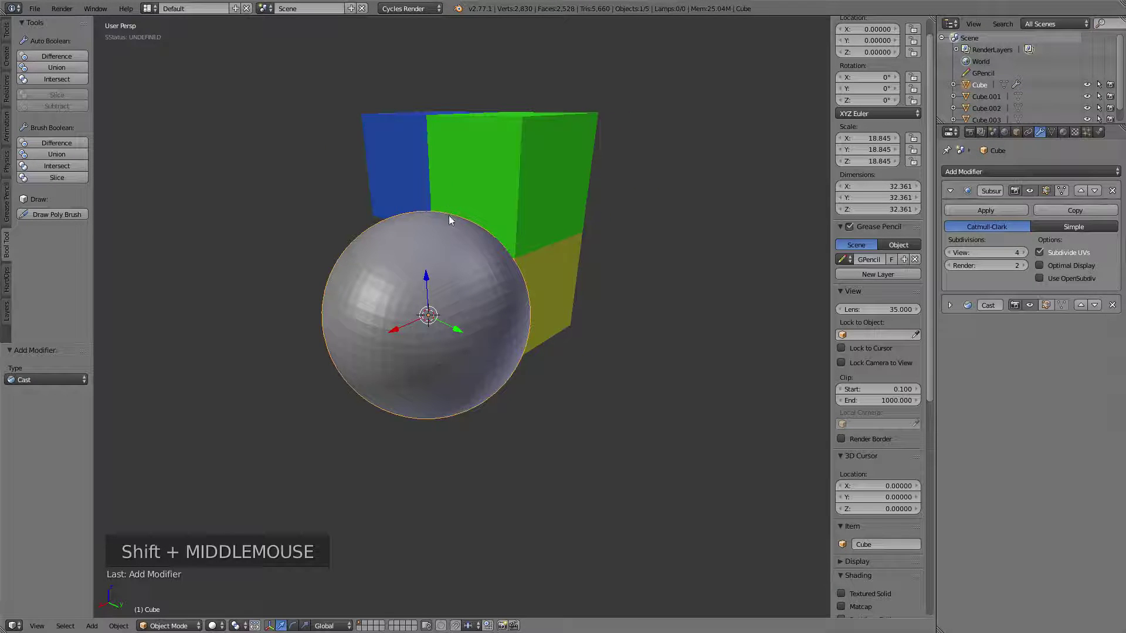
pyautogui.keyDown('shift'); pyautogui.moveTo(648, 306); pyautogui.dragTo(641, 314, button='middle'); pyautogui.keyUp('shift')
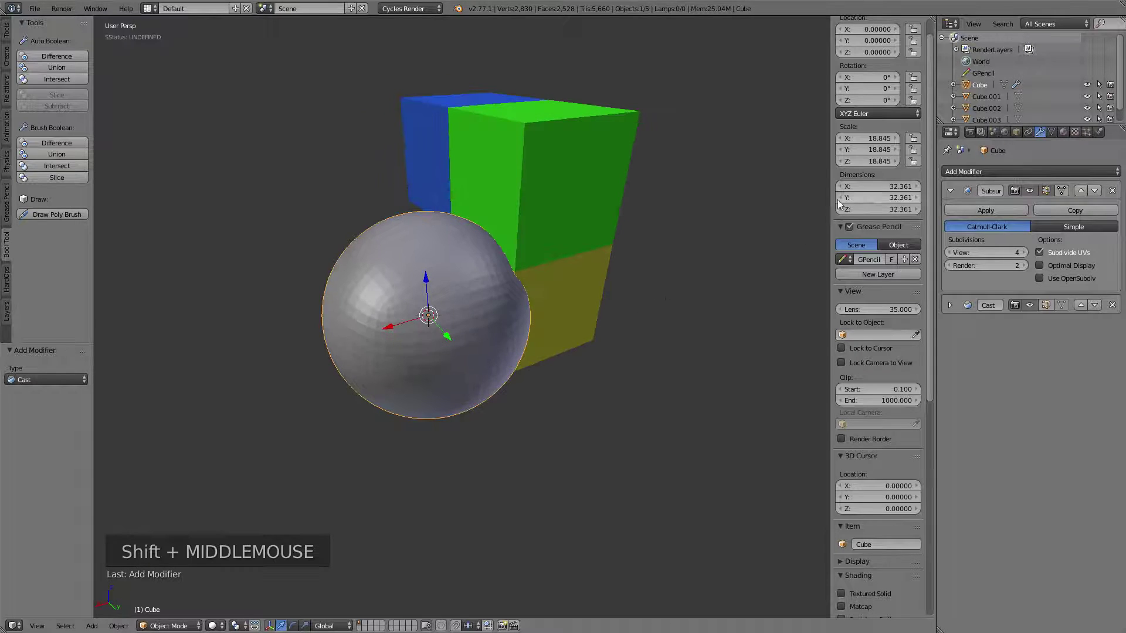
pyautogui.click(862, 185)
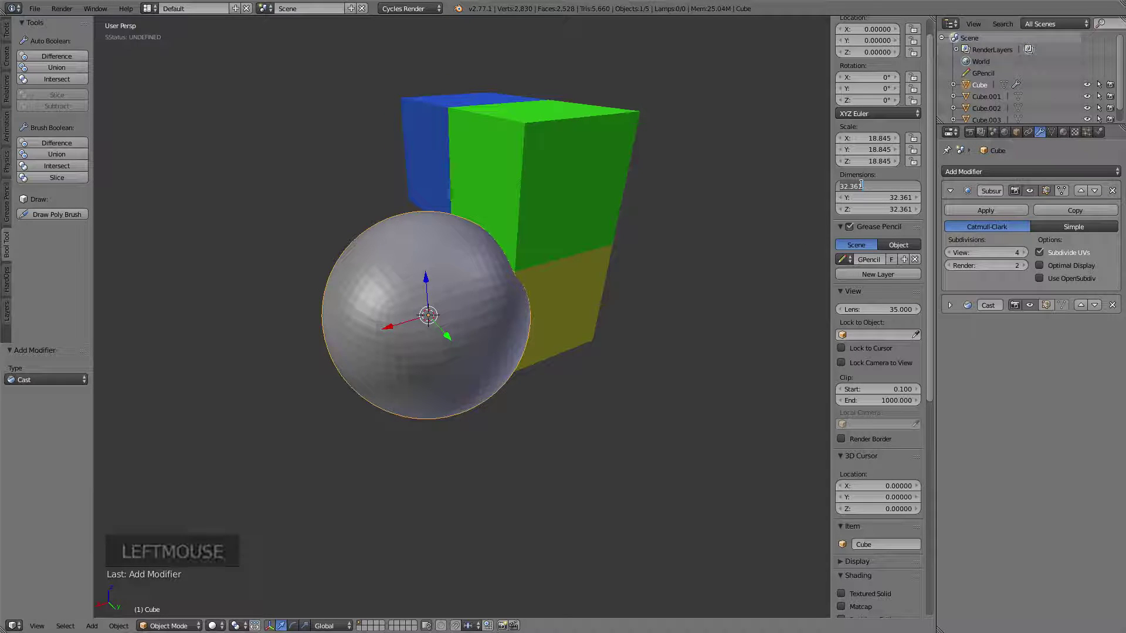
pyautogui.write('40')
pyautogui.press('Tab')
pyautogui.write('40')
pyautogui.press('Tab')
pyautogui.write('40')
pyautogui.press('Return')
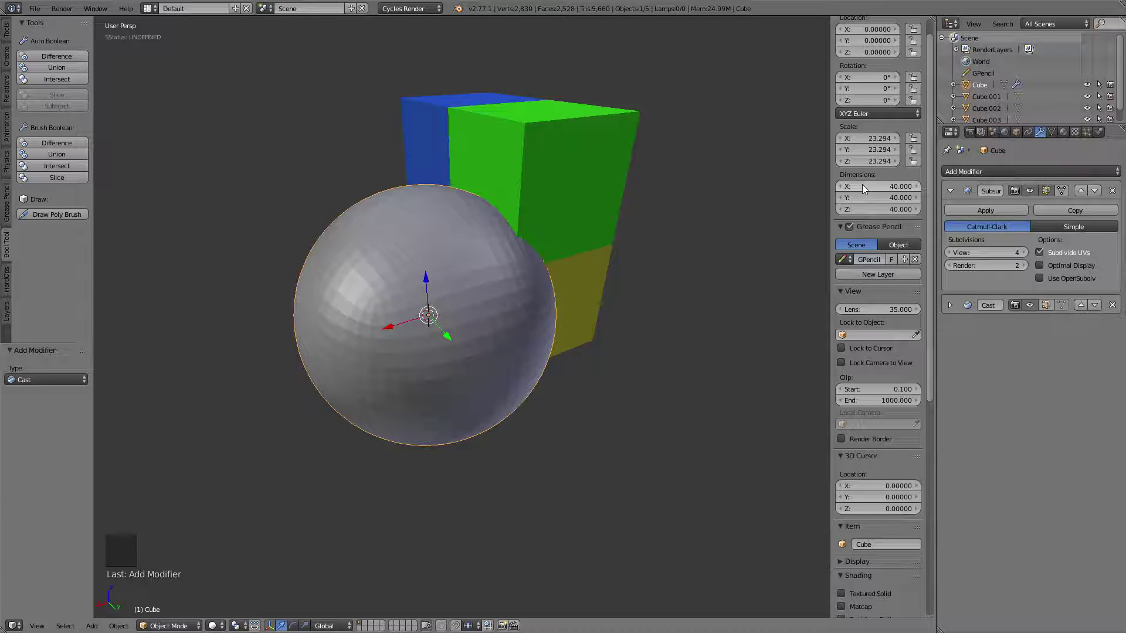
# Examine how the enlarged sphere overlaps the coloured blocks in wireframe and solid display from several angles
pyautogui.keyDown('shift'); pyautogui.moveTo(509, 234); pyautogui.dragTo(544, 261, button='middle'); pyautogui.keyUp('shift')
pyautogui.press('z')
pyautogui.moveTo(484, 290)
pyautogui.keyDown('shift'); pyautogui.mouseDown(button='middle')
pyautogui.moveTo(436, 282)
pyautogui.moveTo(490, 244)
pyautogui.moveTo(482, 258)
pyautogui.moveTo(496, 276)
pyautogui.moveTo(476, 251)
pyautogui.moveTo(567, 272)
pyautogui.moveTo(541, 266)
pyautogui.moveTo(491, 282)
pyautogui.moveTo(582, 284)
pyautogui.moveTo(546, 291)
pyautogui.moveTo(499, 261)
pyautogui.moveTo(454, 260)
pyautogui.mouseUp(button='middle'); pyautogui.keyUp('shift')
pyautogui.press('z')
pyautogui.keyDown('shift'); pyautogui.moveTo(454, 259); pyautogui.dragTo(391, 257, button='middle'); pyautogui.keyUp('shift')
pyautogui.keyDown('shift'); pyautogui.moveTo(542, 317); pyautogui.dragTo(495, 268, button='middle'); pyautogui.keyUp('shift')
pyautogui.moveTo(567, 287); pyautogui.dragTo(549, 294, button='middle')
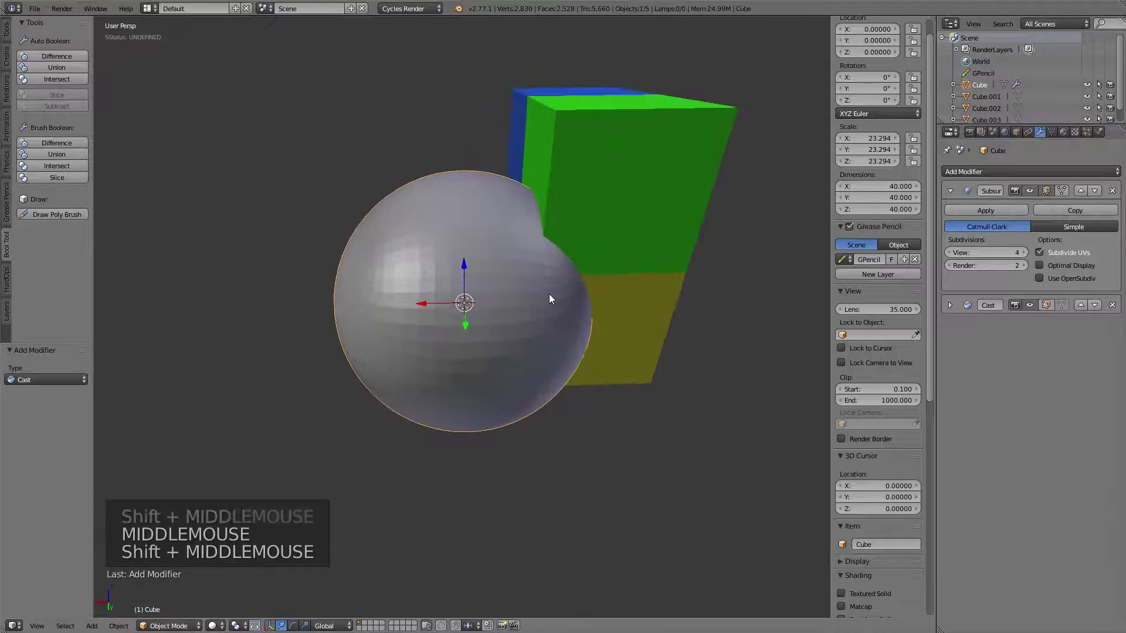
# Subtract the sphere from the yellow centre block with a Bool Tool brush Difference
pyautogui.rightClick(356, 304)
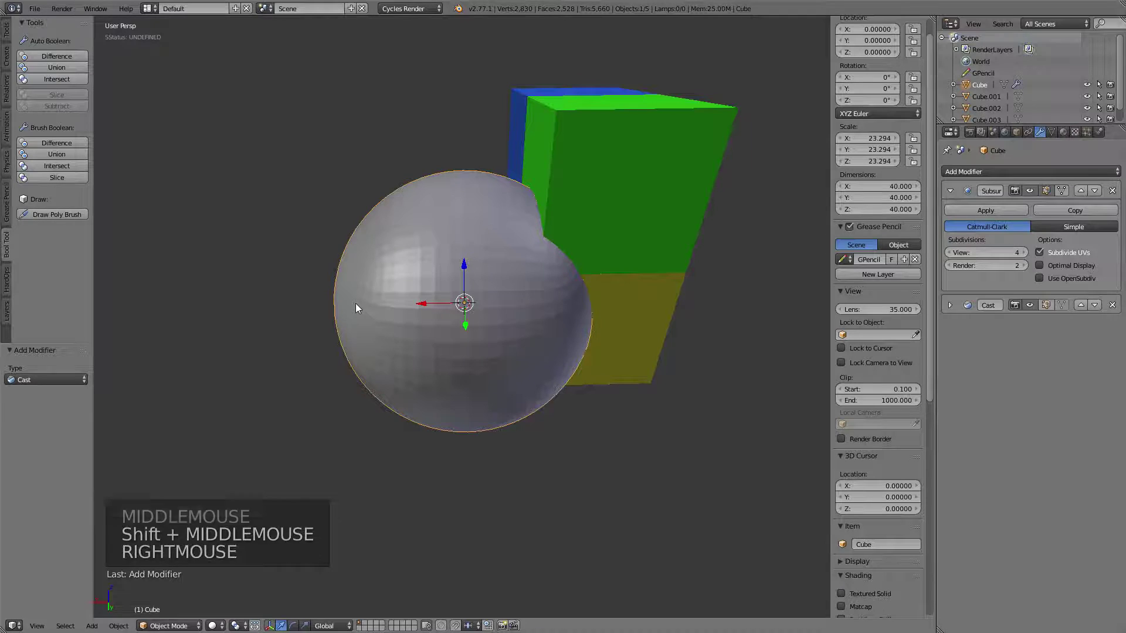
pyautogui.keyDown('shift'); pyautogui.rightClick(623, 373); pyautogui.keyUp('shift')
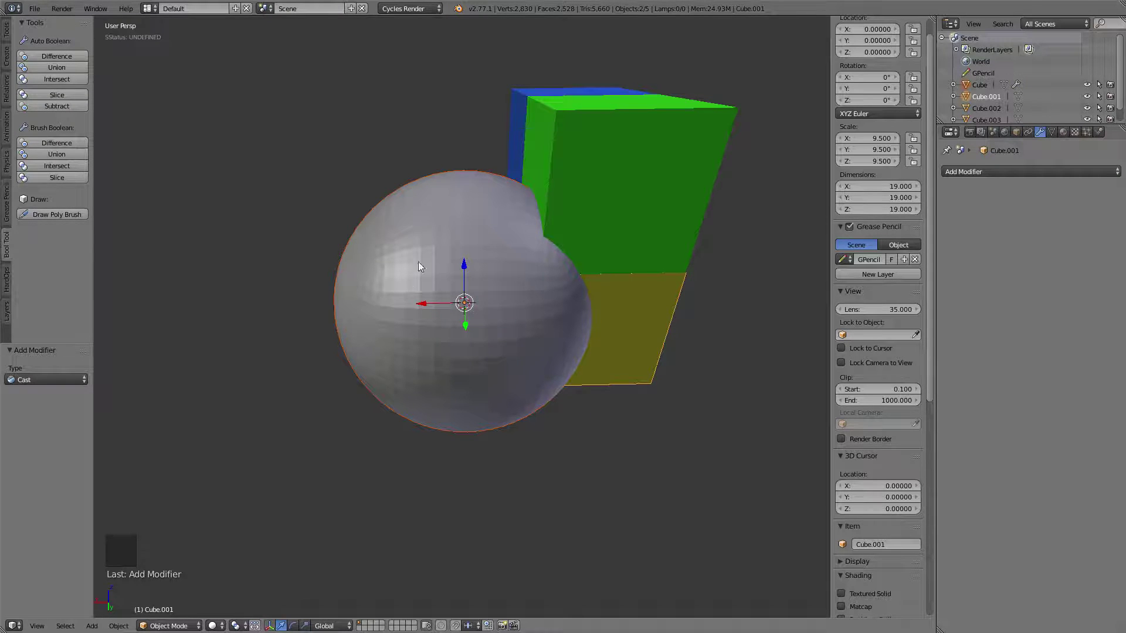
pyautogui.click(54, 143)
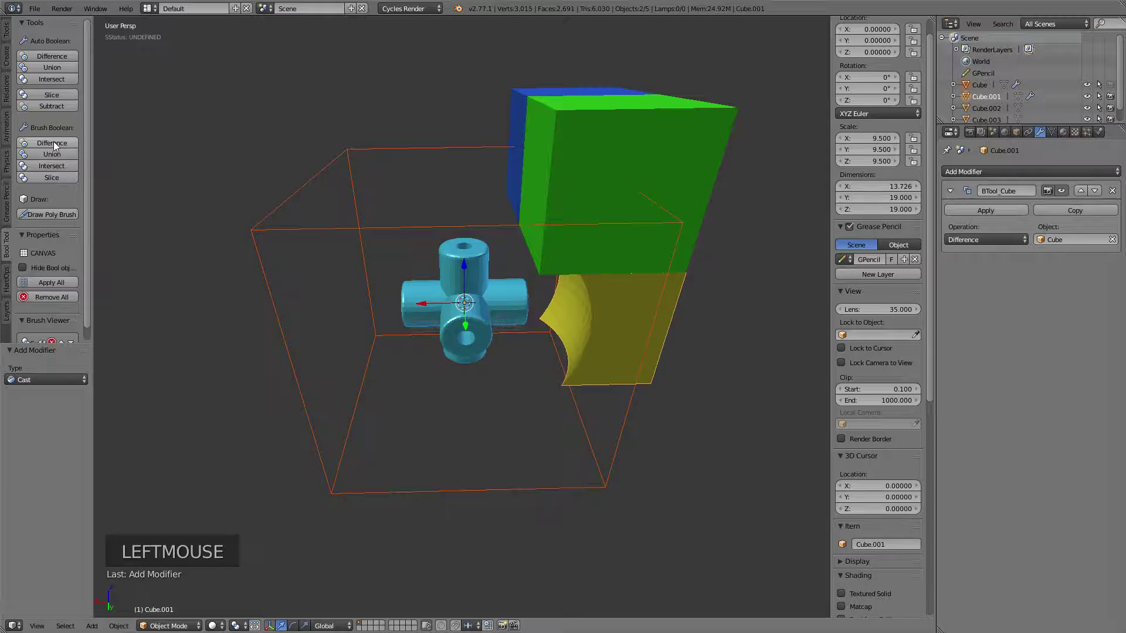
pyautogui.rightClick(369, 230)
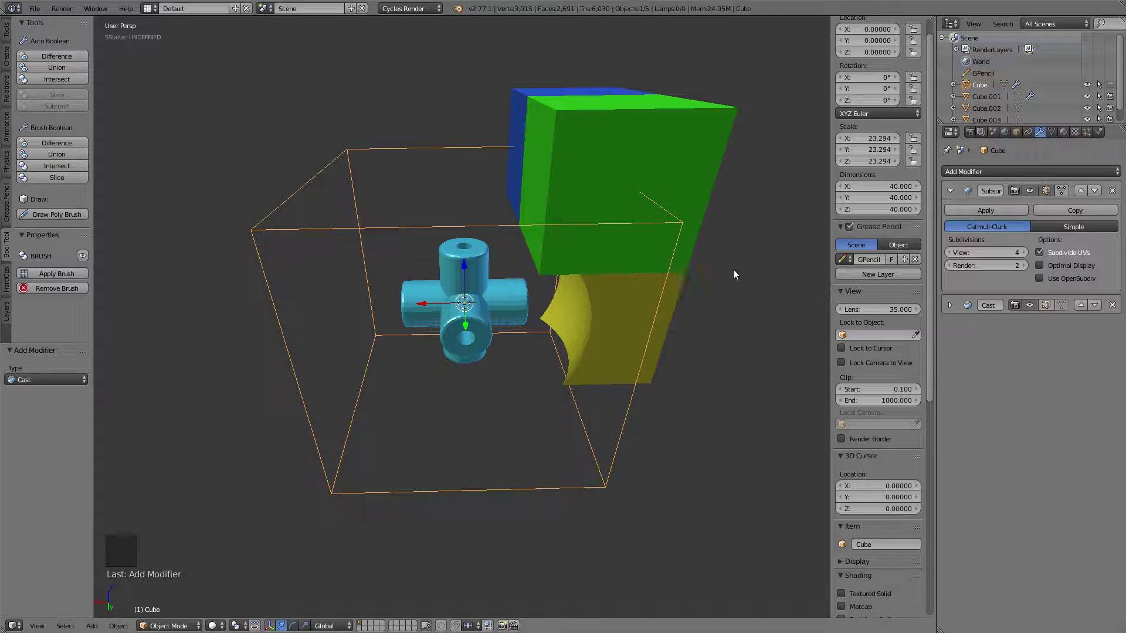
pyautogui.rightClick(289, 348)
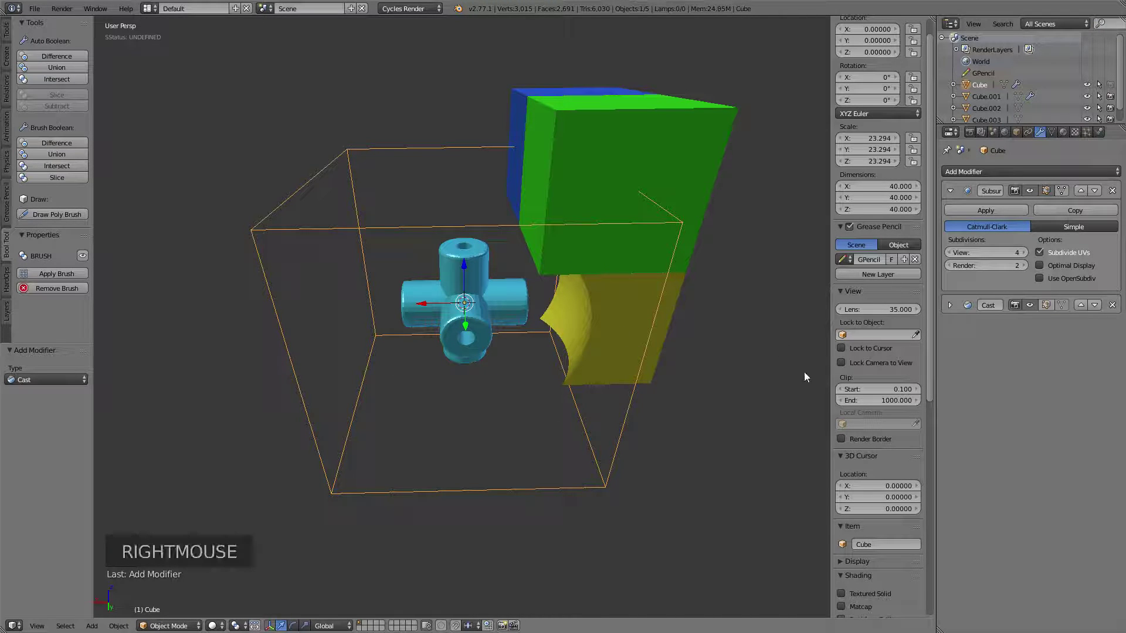
pyautogui.press('s')
pyautogui.press('s')
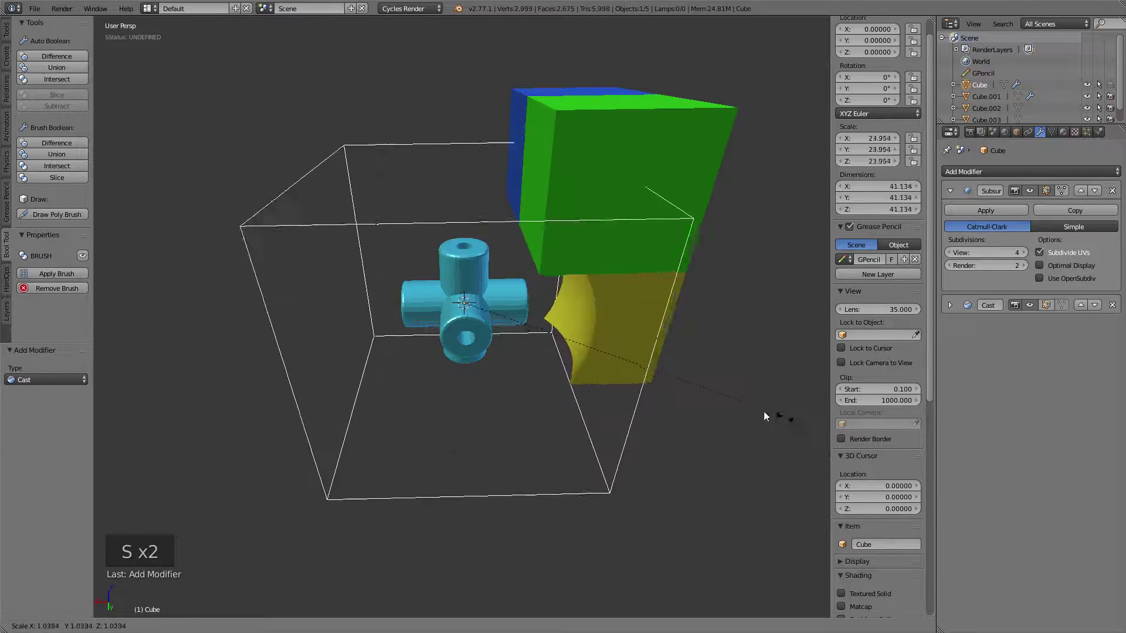
pyautogui.rightClick(756, 412)
# Subtract the sphere brush from the green edge block with a brush Difference
pyautogui.keyDown('shift'); pyautogui.moveTo(715, 266); pyautogui.dragTo(698, 172, button='middle'); pyautogui.keyUp('shift')
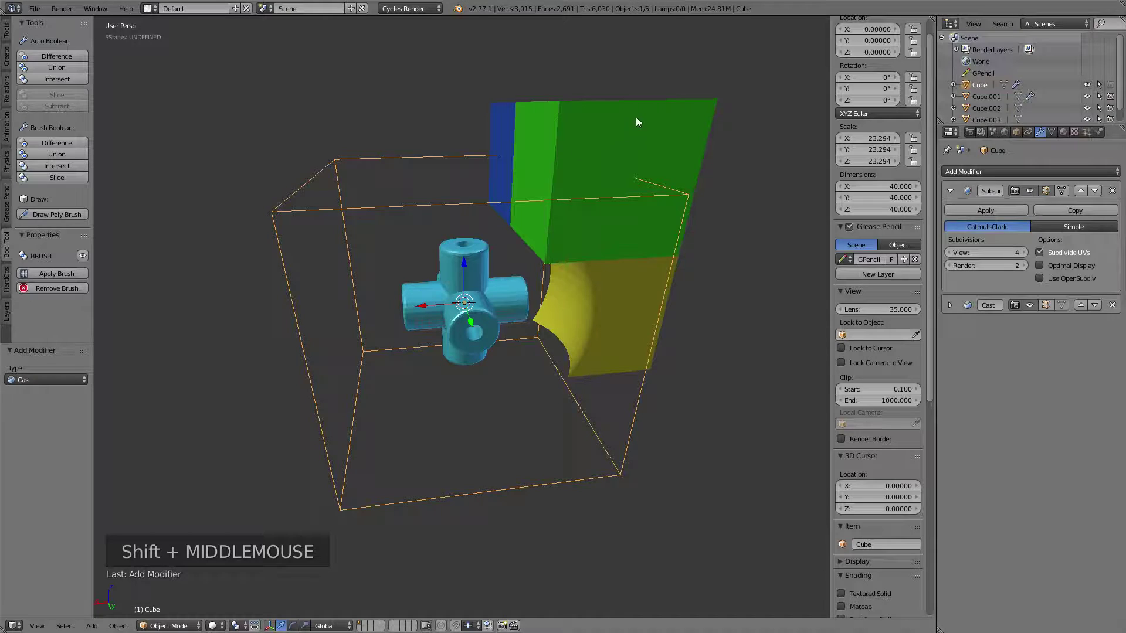
pyautogui.rightClick(341, 163)
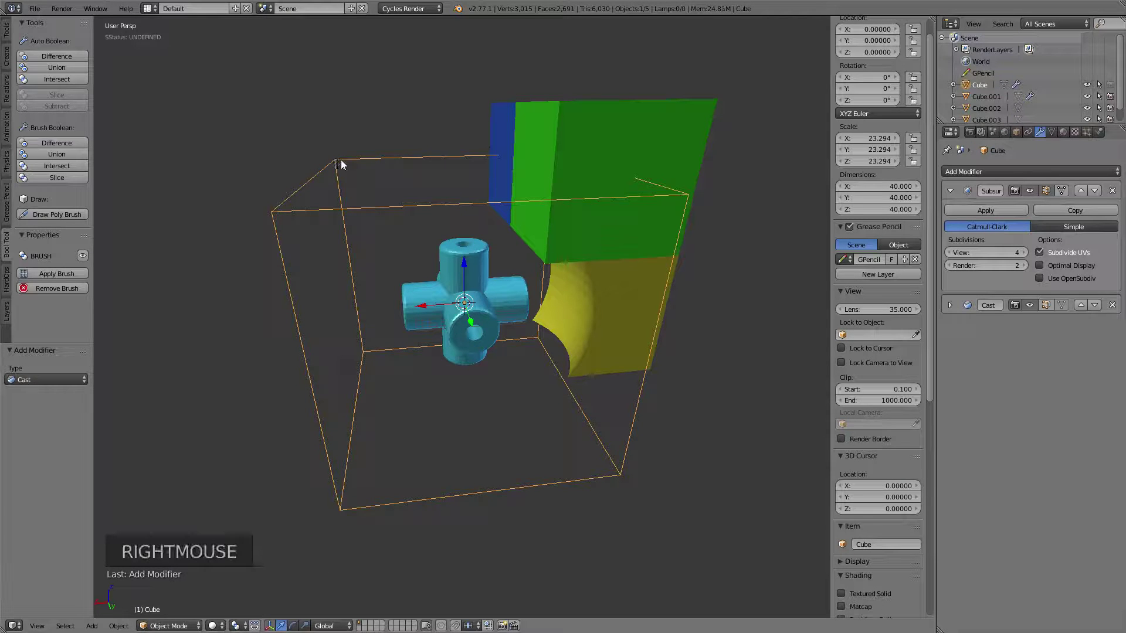
pyautogui.keyDown('shift'); pyautogui.rightClick(703, 109); pyautogui.keyUp('shift')
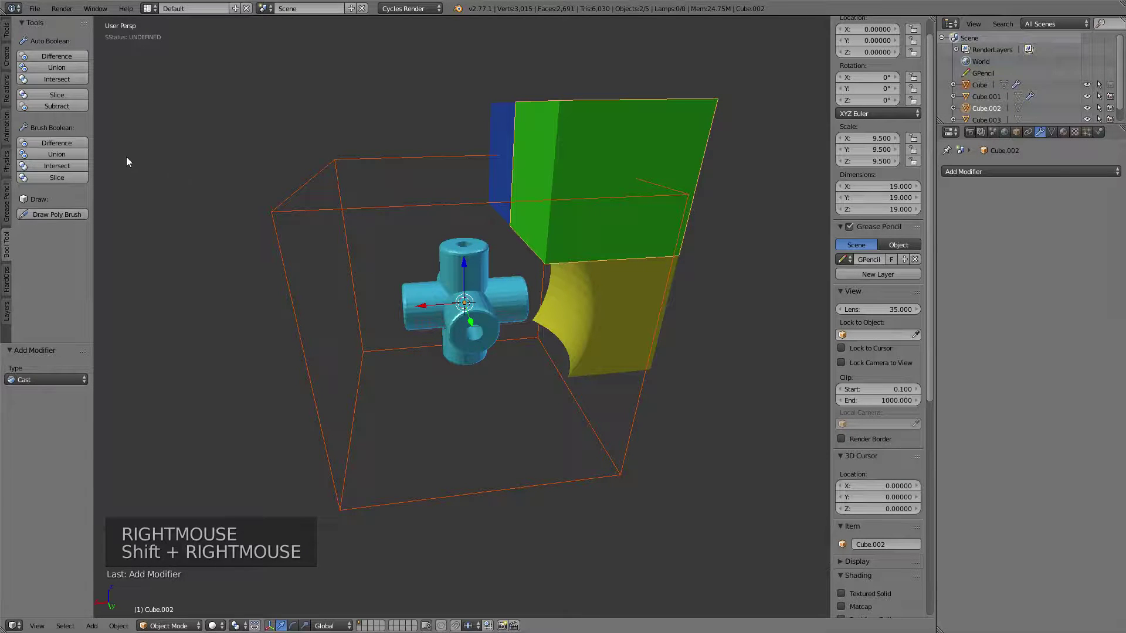
pyautogui.click(47, 144)
# Subtract the sphere brush from the blue corner block with a brush Difference, leaving only the blue block selected
pyautogui.keyDown('shift'); pyautogui.moveTo(279, 175); pyautogui.dragTo(284, 177, button='middle'); pyautogui.keyUp('shift')
pyautogui.moveTo(421, 184); pyautogui.dragTo(445, 182, button='middle')
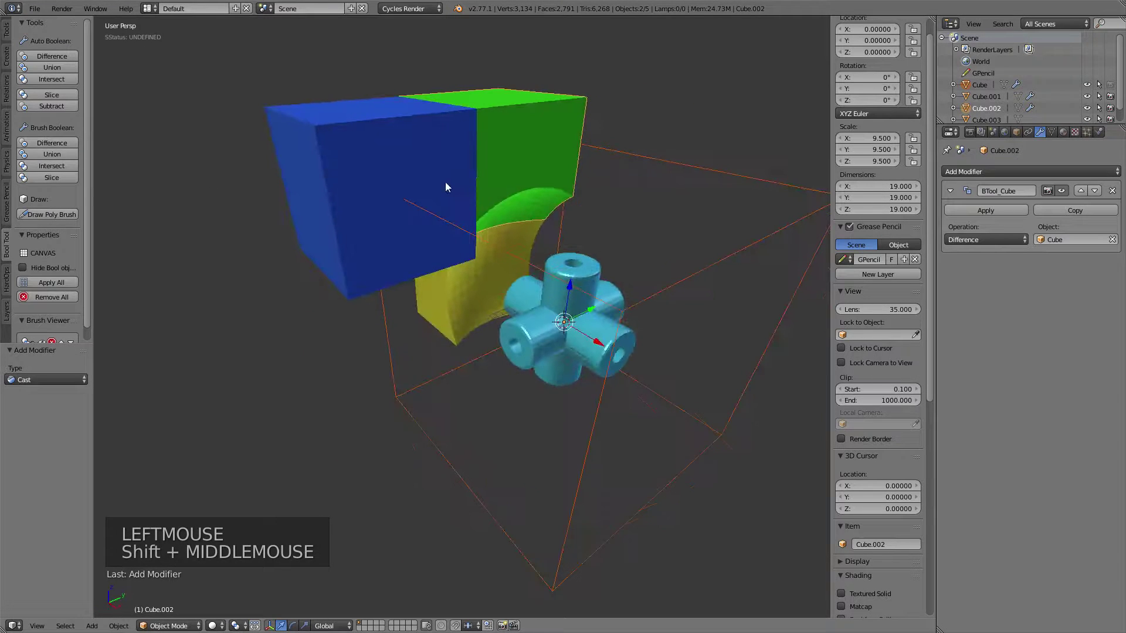
pyautogui.rightClick(685, 163)
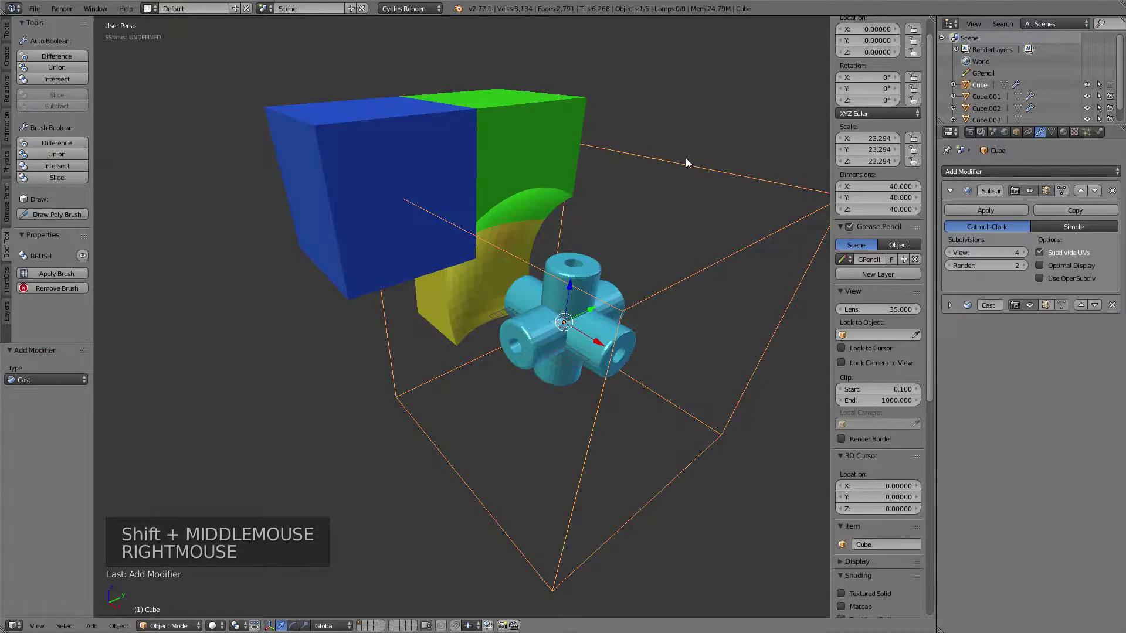
pyautogui.keyDown('shift'); pyautogui.rightClick(283, 136); pyautogui.keyUp('shift')
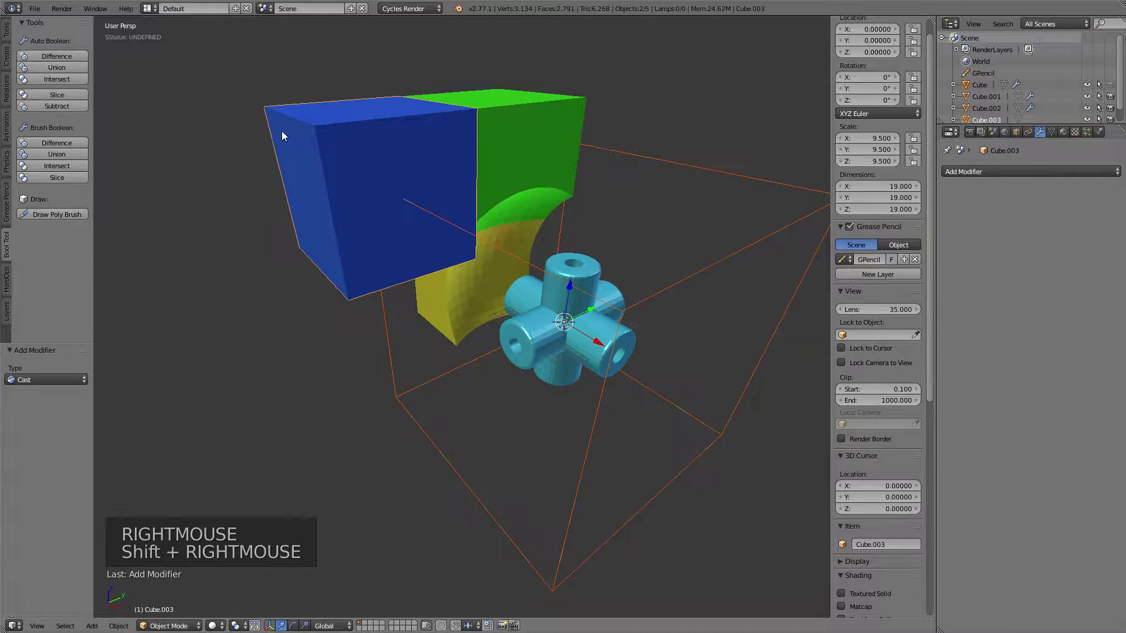
pyautogui.click(34, 146)
pyautogui.moveTo(466, 249)
pyautogui.keyDown('shift'); pyautogui.mouseDown(button='middle')
pyautogui.moveTo(385, 251)
pyautogui.moveTo(456, 245)
pyautogui.mouseUp(button='middle'); pyautogui.keyUp('shift')
pyautogui.rightClick(356, 138)
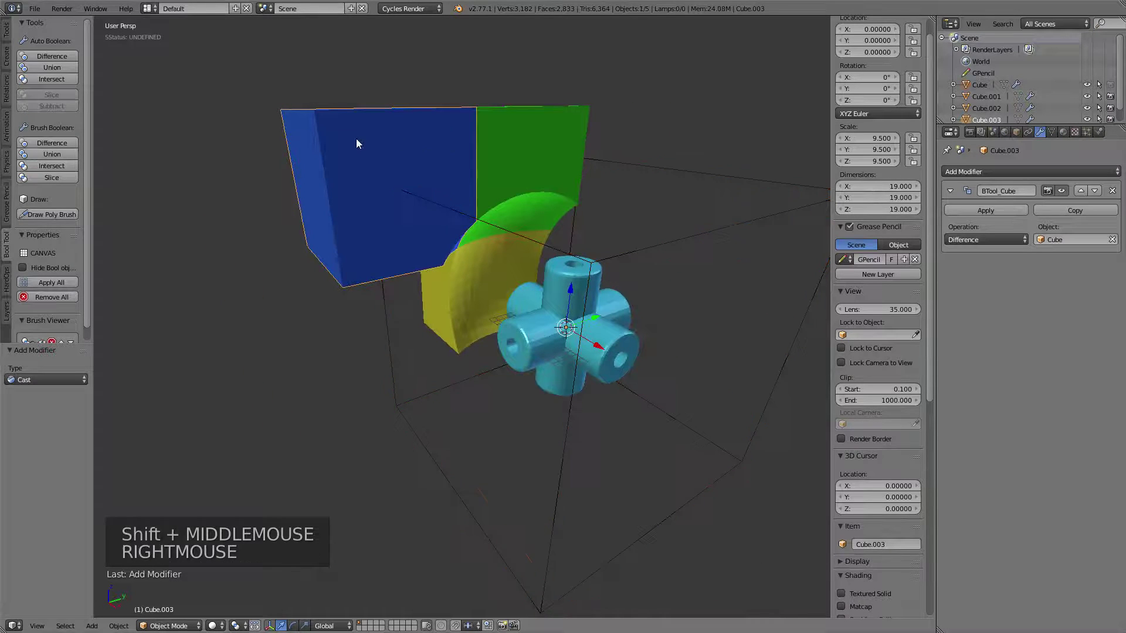
# Remove the sphere brush's Difference modifier from the blue corner block to restore its full cube shape
pyautogui.click(1112, 191)
pyautogui.moveTo(609, 222)
pyautogui.keyDown('shift'); pyautogui.mouseDown(button='middle')
pyautogui.moveTo(568, 209)
pyautogui.moveTo(625, 211)
pyautogui.moveTo(613, 233)
pyautogui.moveTo(490, 237)
pyautogui.moveTo(610, 209)
pyautogui.mouseUp(button='middle'); pyautogui.keyUp('shift')
pyautogui.scroll(-2, 571, 220)
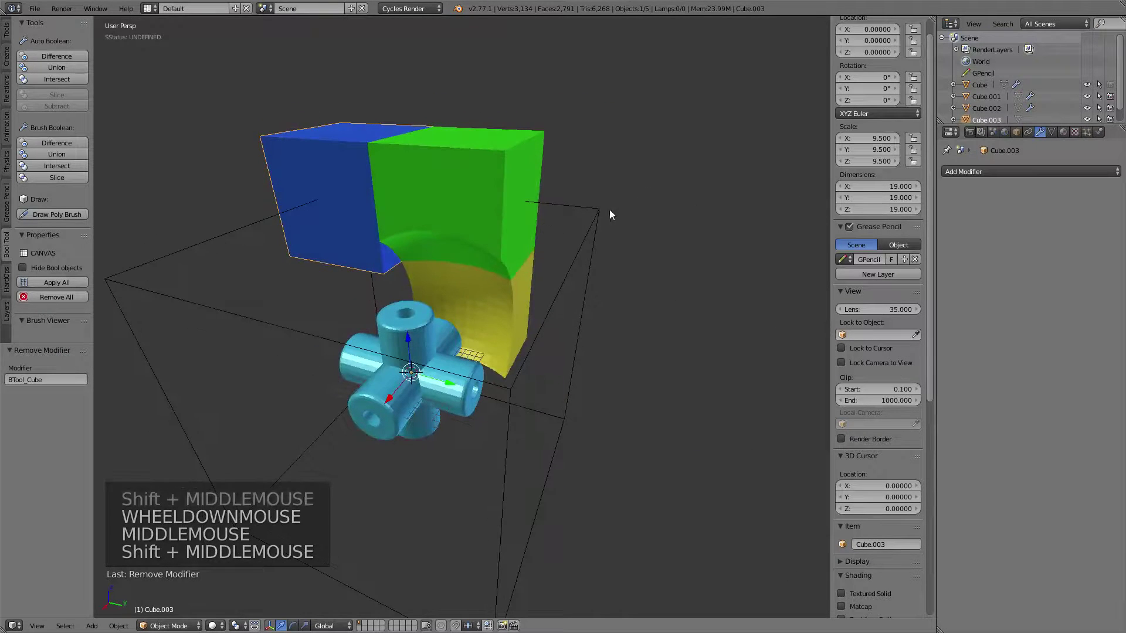
pyautogui.rightClick(597, 207)
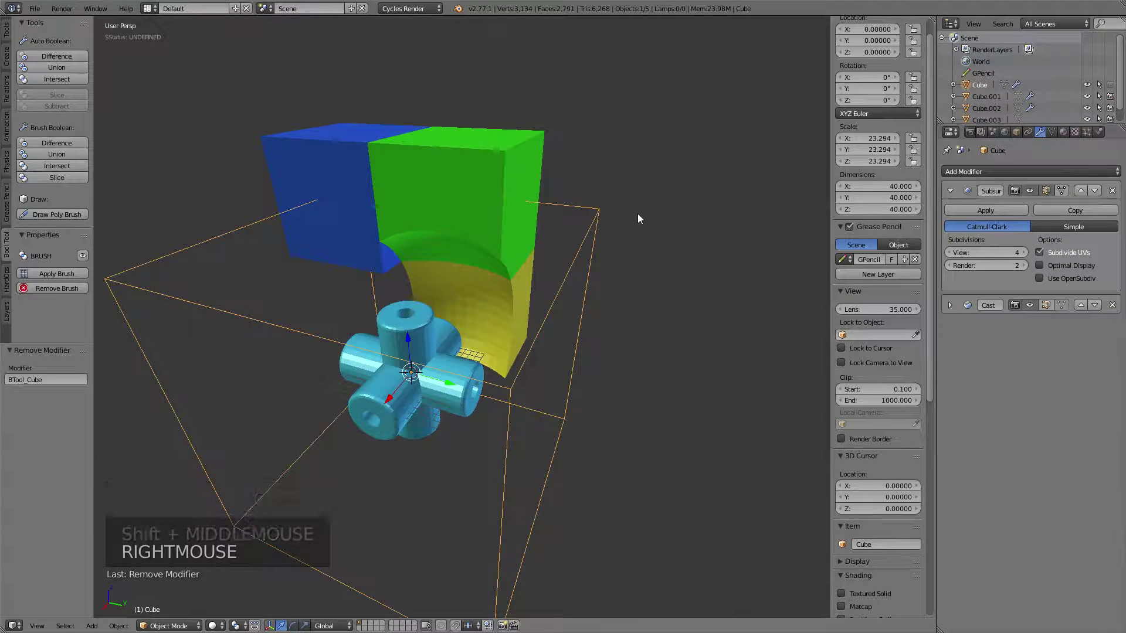
pyautogui.press('s')
pyautogui.press('s')
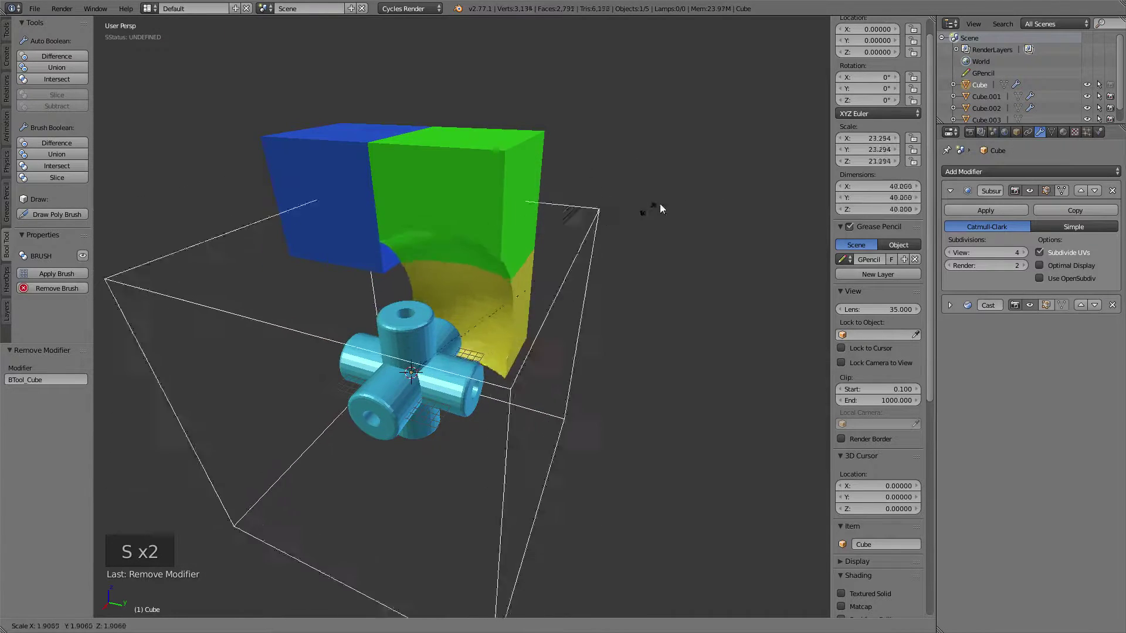
pyautogui.press('Escape')
# Select the green edge block and examine the hollowed inner sides of the blocks around the core from several angles
pyautogui.rightClick(483, 157)
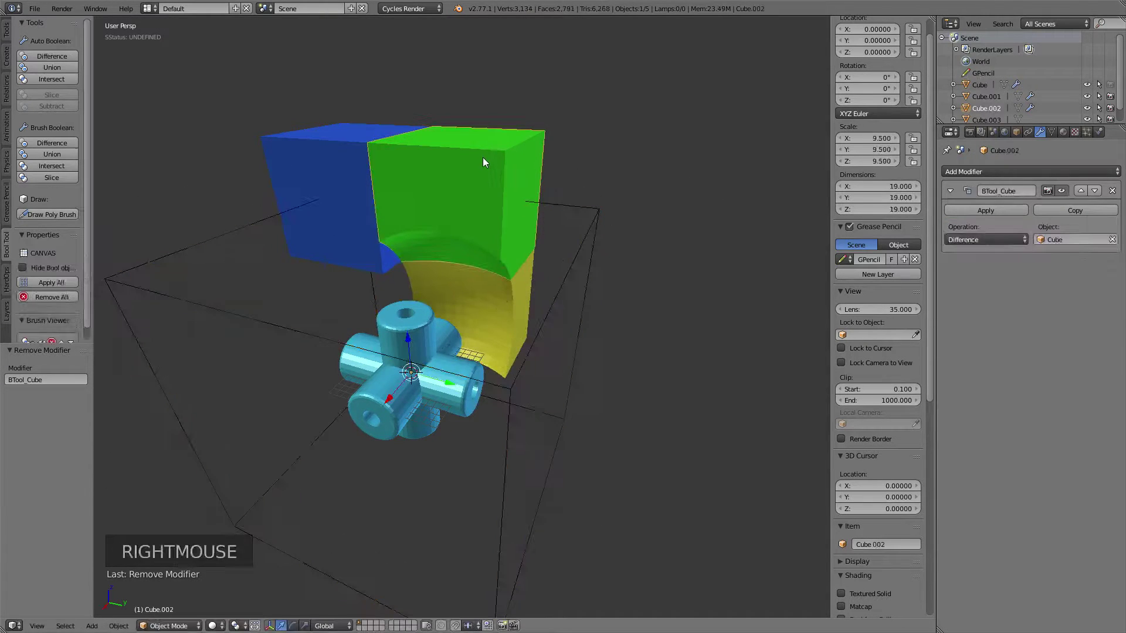
pyautogui.scroll(-1, 536, 156)
pyautogui.moveTo(536, 156); pyautogui.dragTo(504, 248, button='middle')
pyautogui.scroll(-1, 547, 150)
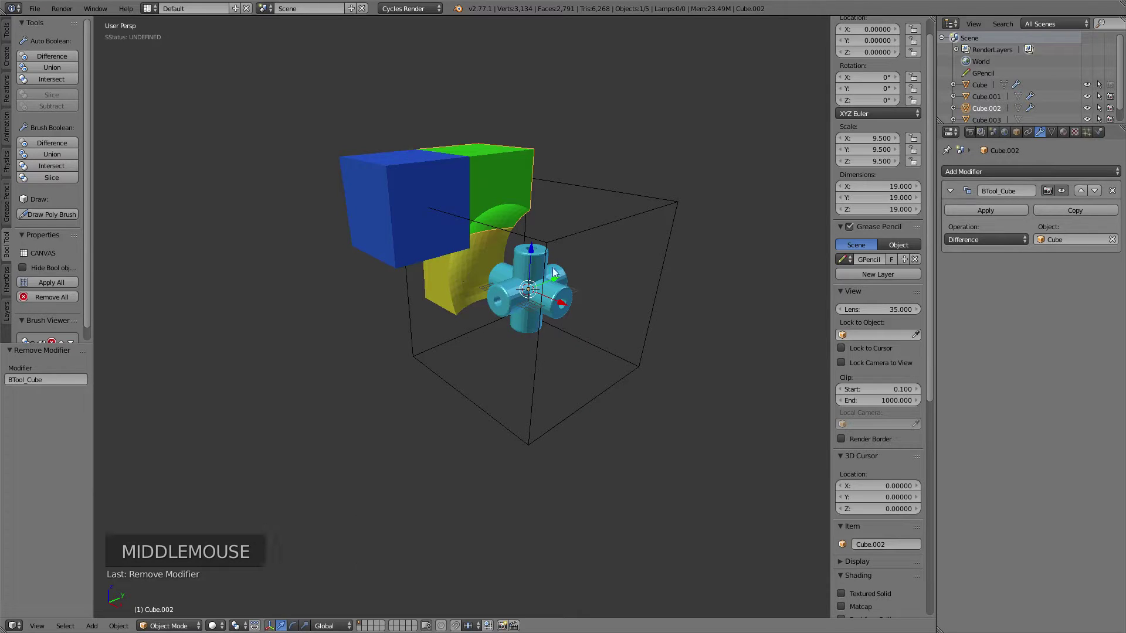
pyautogui.moveTo(498, 272); pyautogui.dragTo(534, 283, button='middle')
pyautogui.scroll(1, 515, 267)
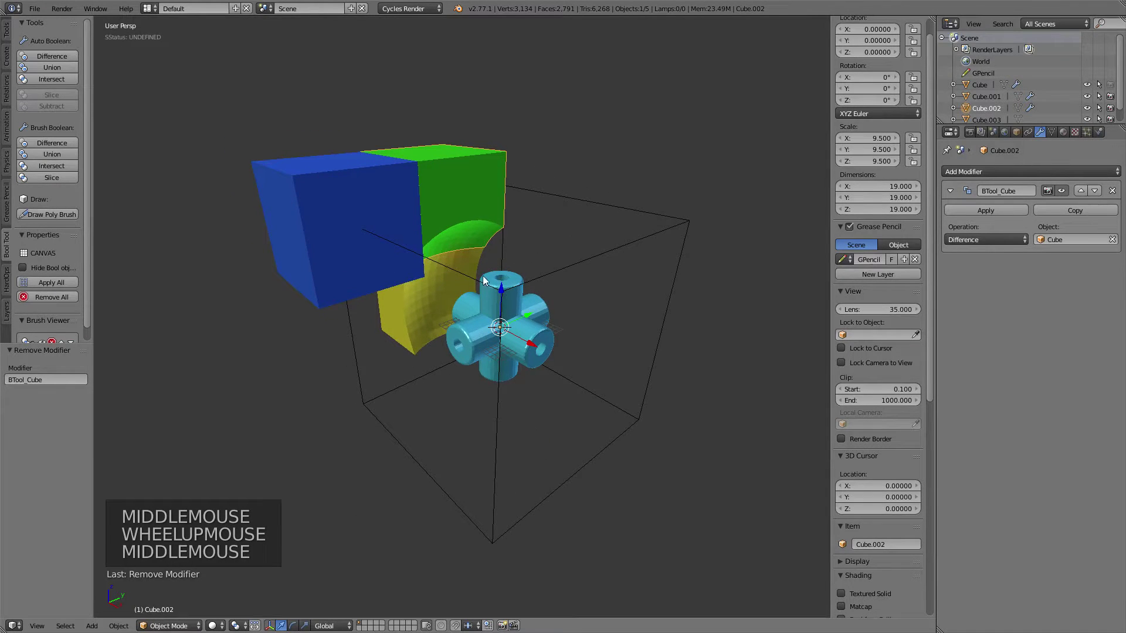